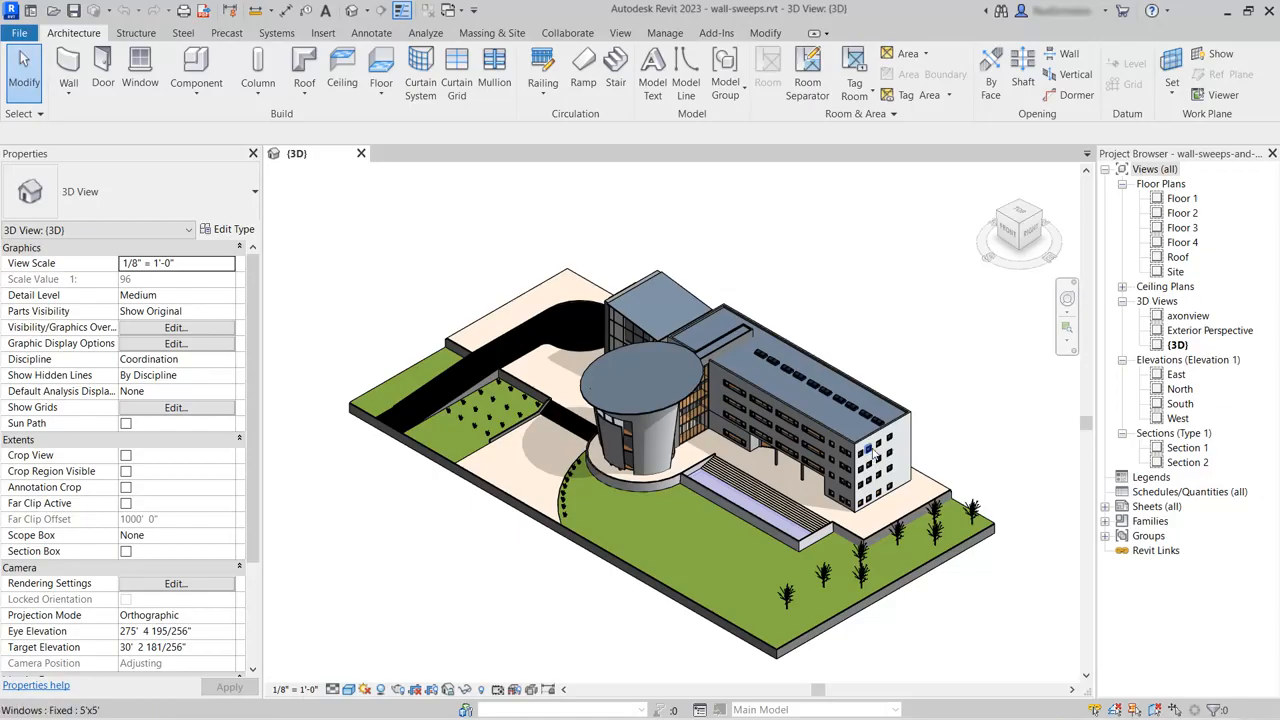
Check the Autodesk family library's language and region settings, and load the Parapet Cap-Precast profile from the Profiles/Wall category.
{"action": "scroll", "coordinate": [975, 392], "scroll_direction": "up", "scroll_amount": 5}
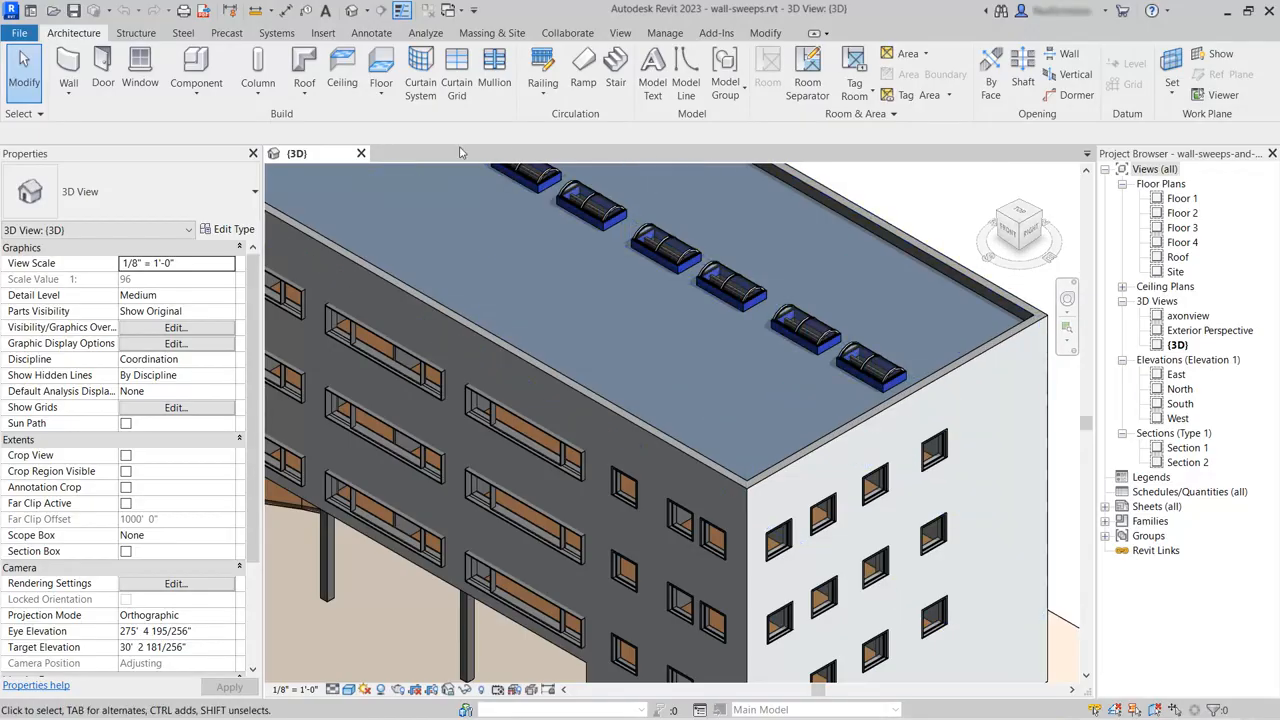
{"action": "left_click", "coordinate": [322, 34]}
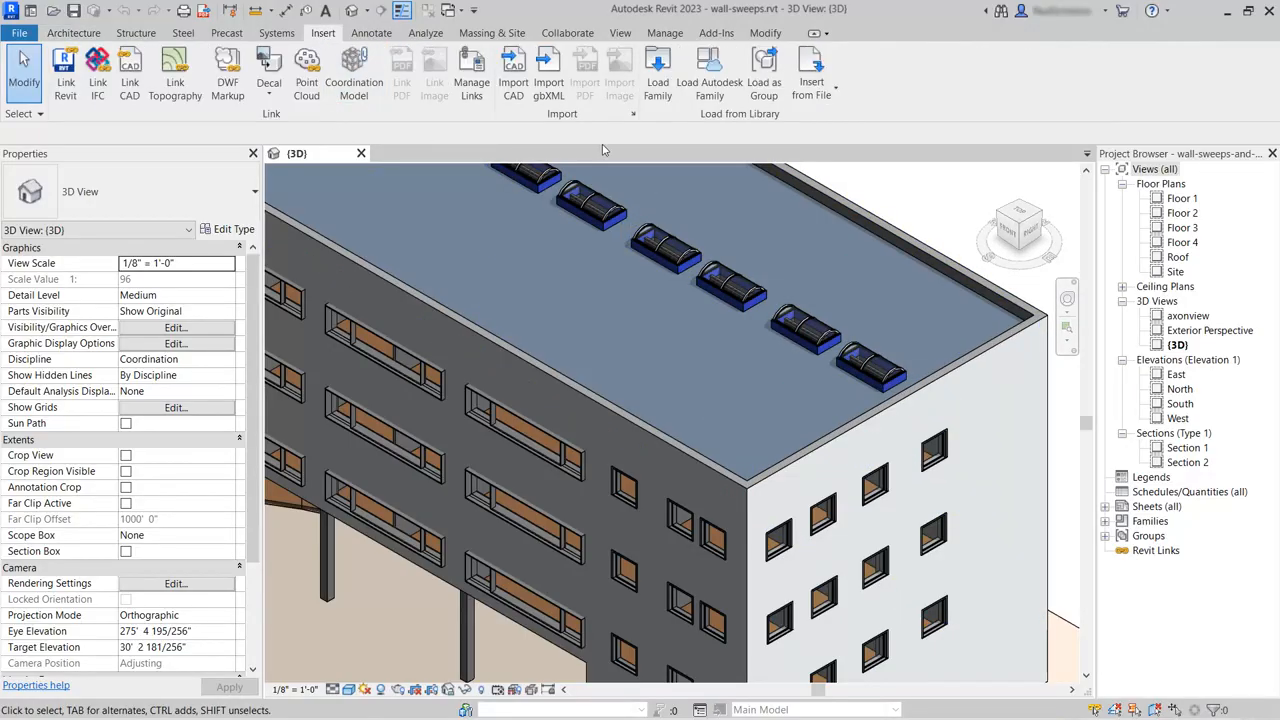
{"action": "left_click", "coordinate": [708, 72]}
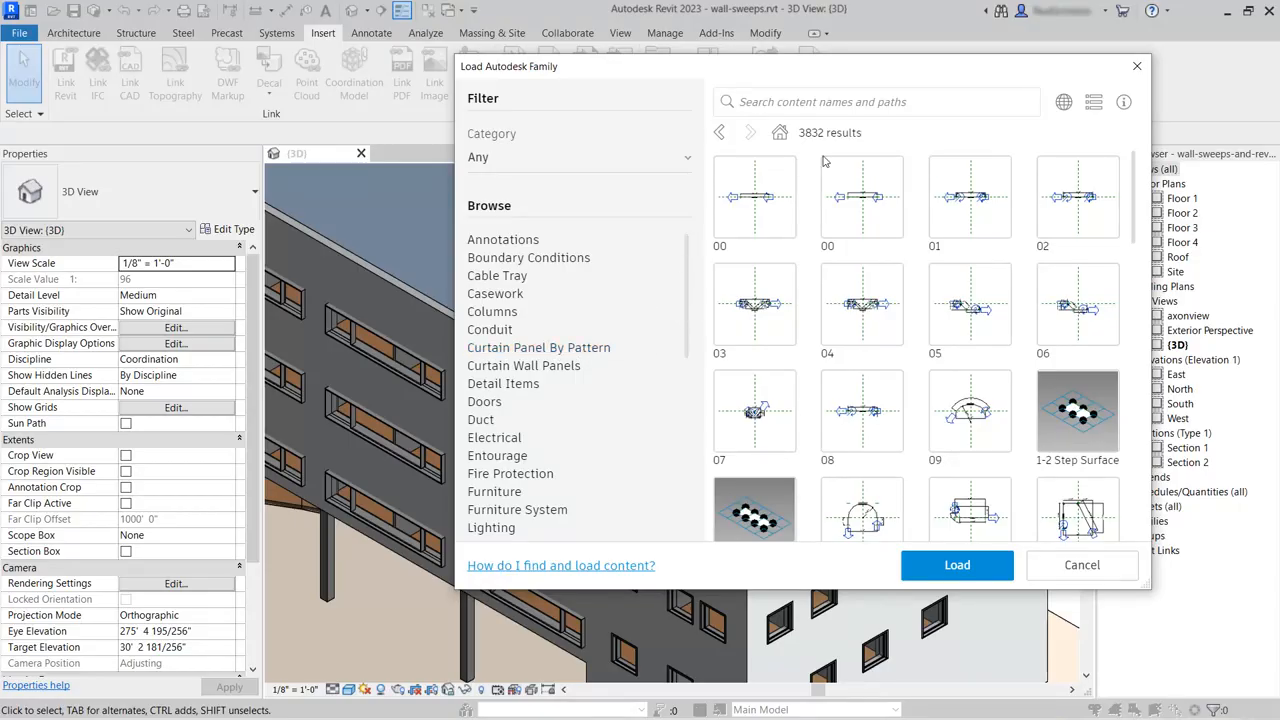
{"action": "left_click", "coordinate": [1065, 103]}
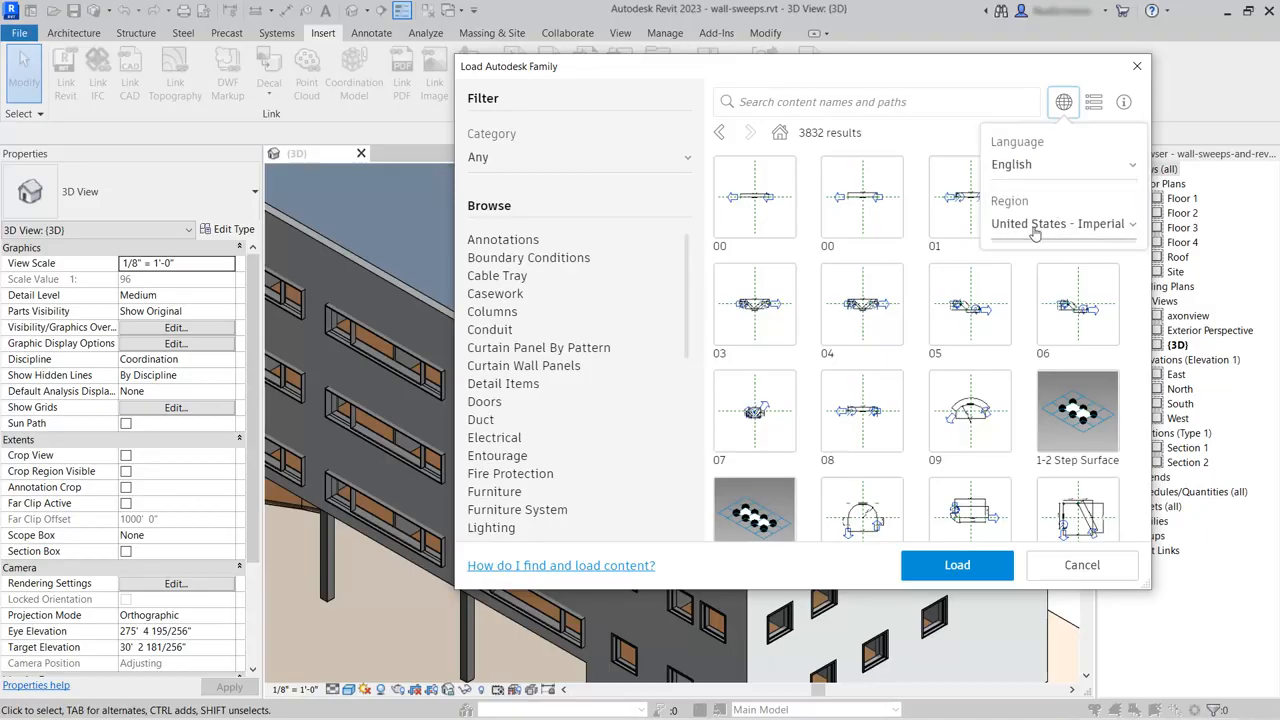
{"action": "left_click", "coordinate": [1063, 102]}
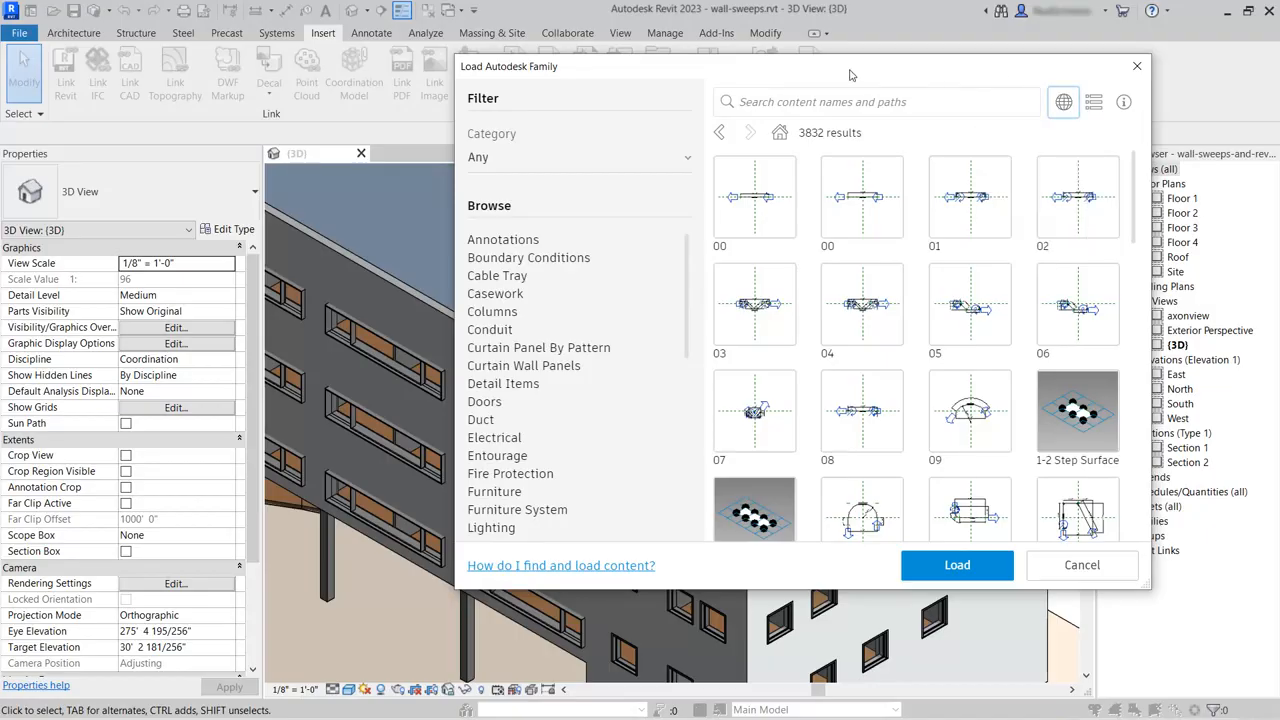
{"action": "scroll", "coordinate": [597, 380], "scroll_direction": "down", "scroll_amount": 6}
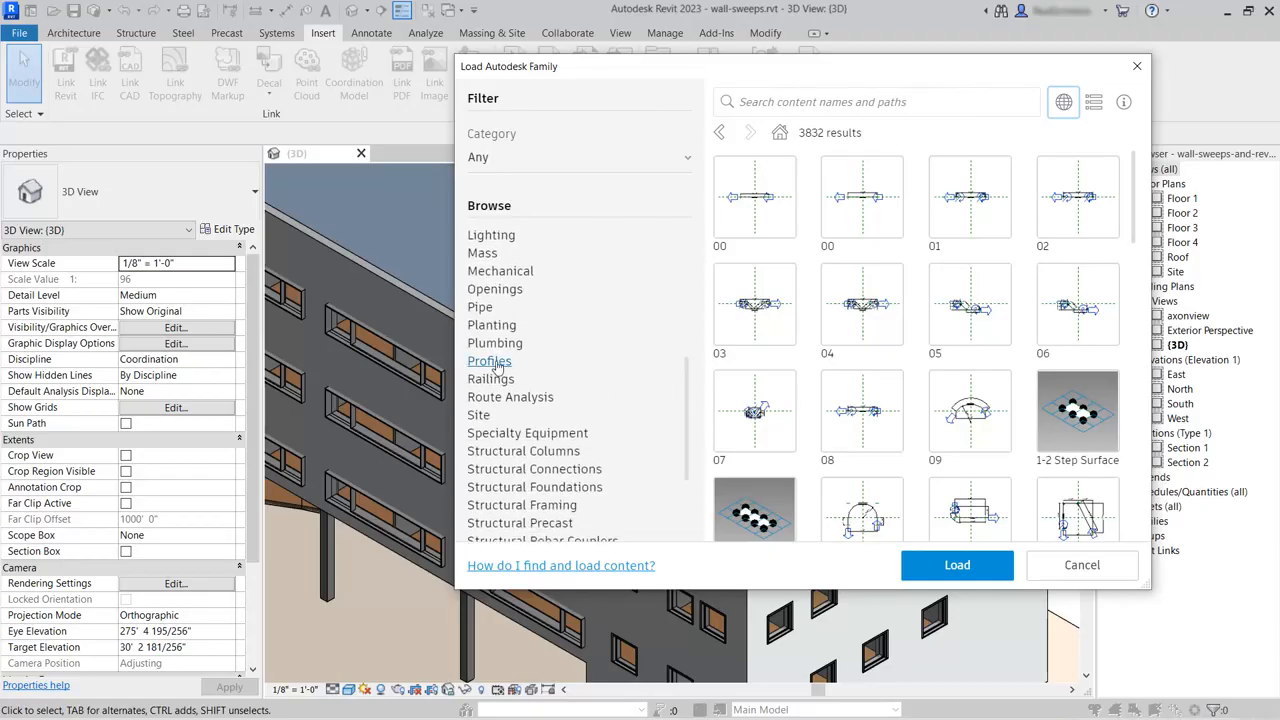
{"action": "left_click", "coordinate": [490, 361]}
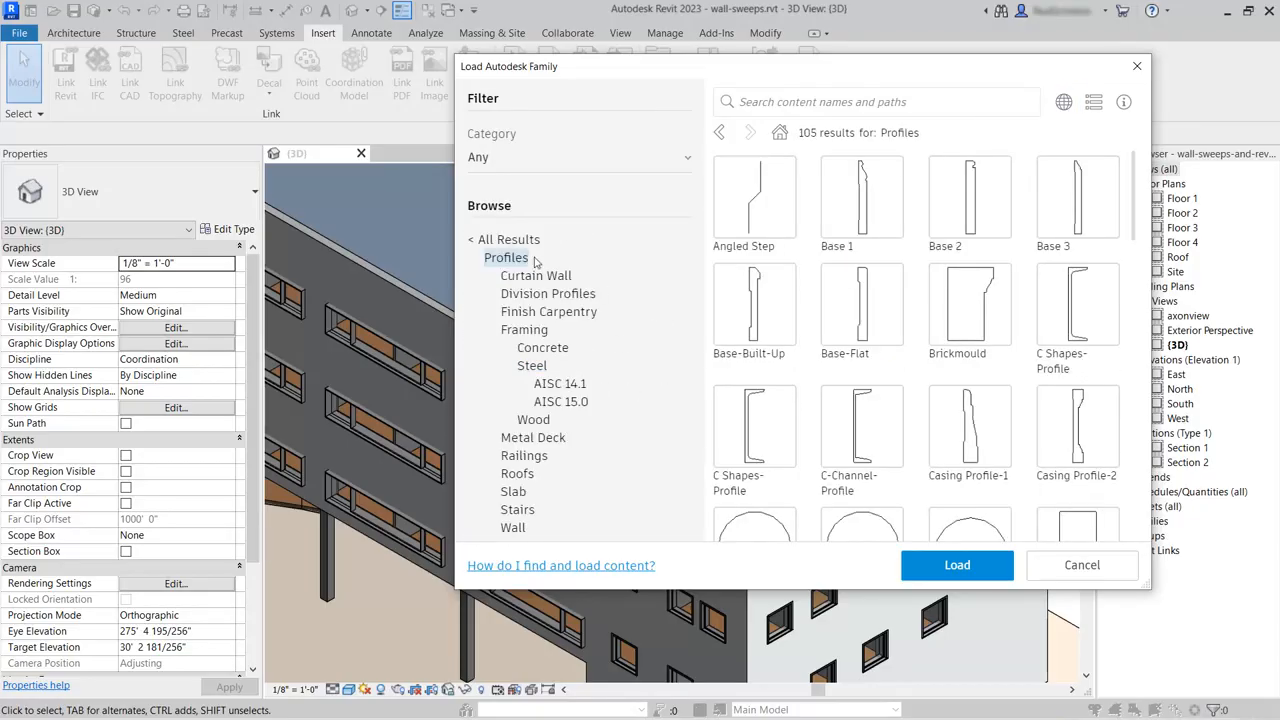
{"action": "left_click", "coordinate": [511, 530]}
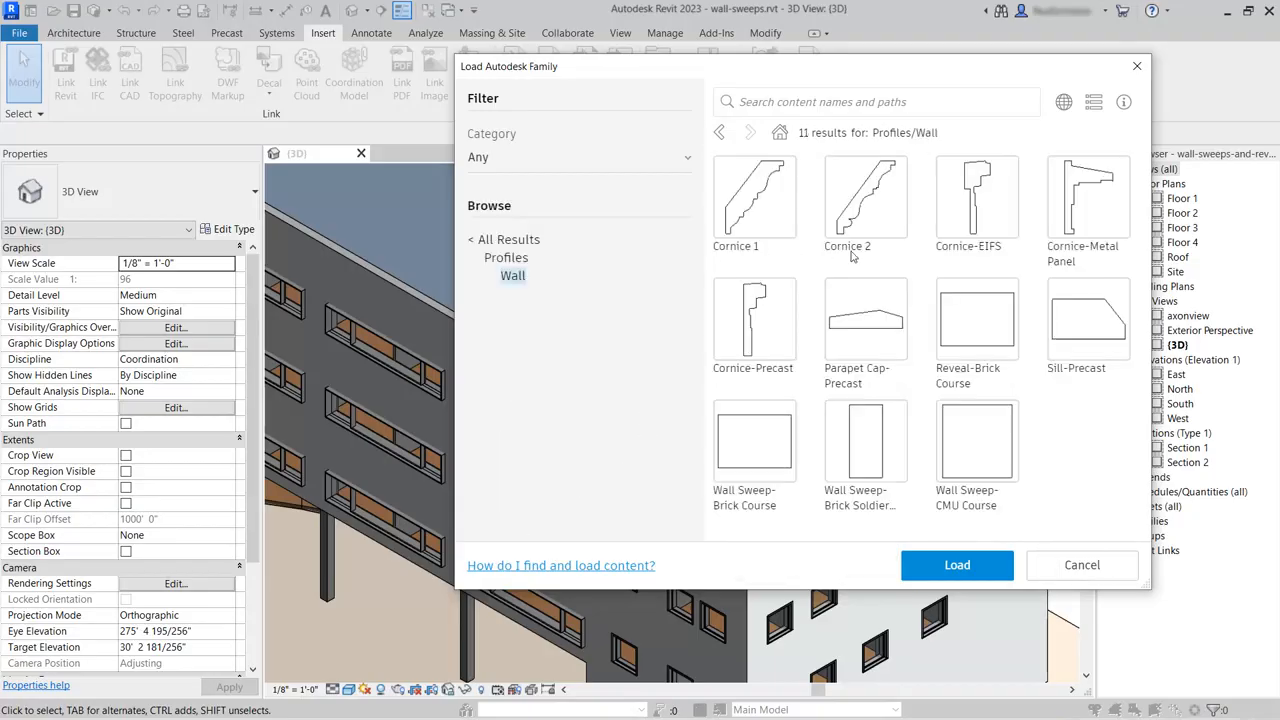
{"action": "left_click", "coordinate": [870, 333]}
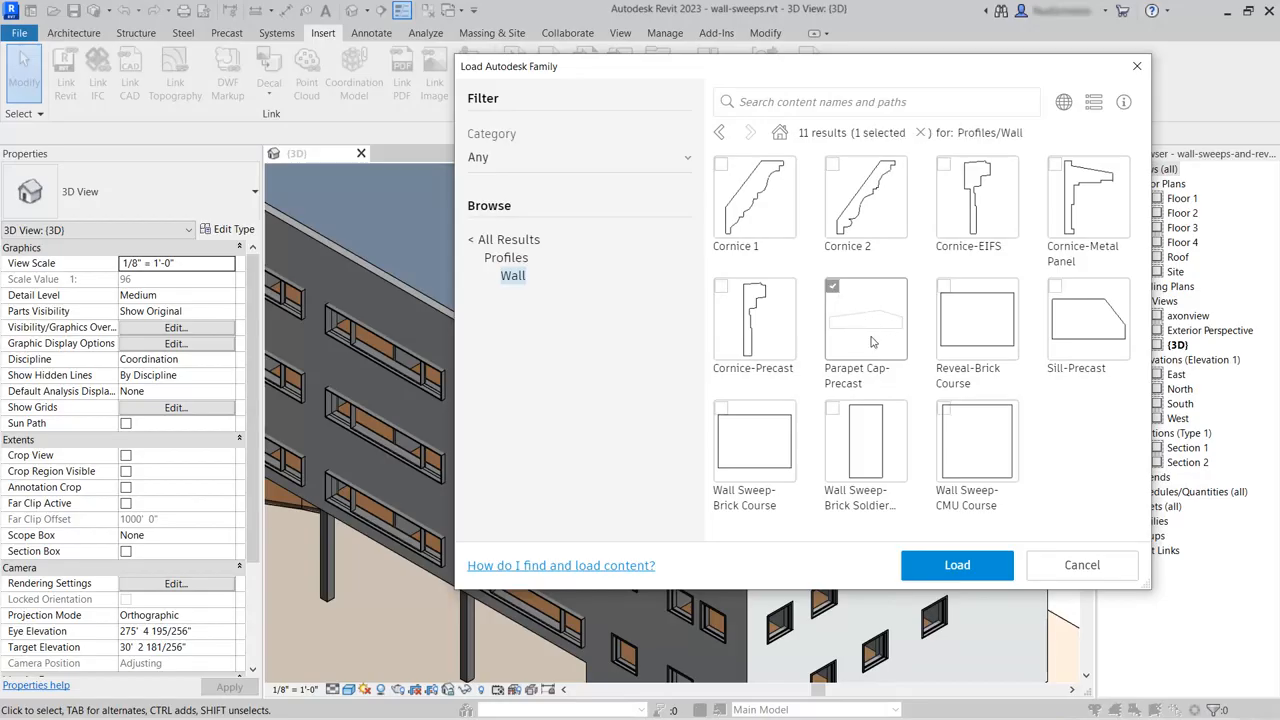
{"action": "left_click", "coordinate": [957, 566]}
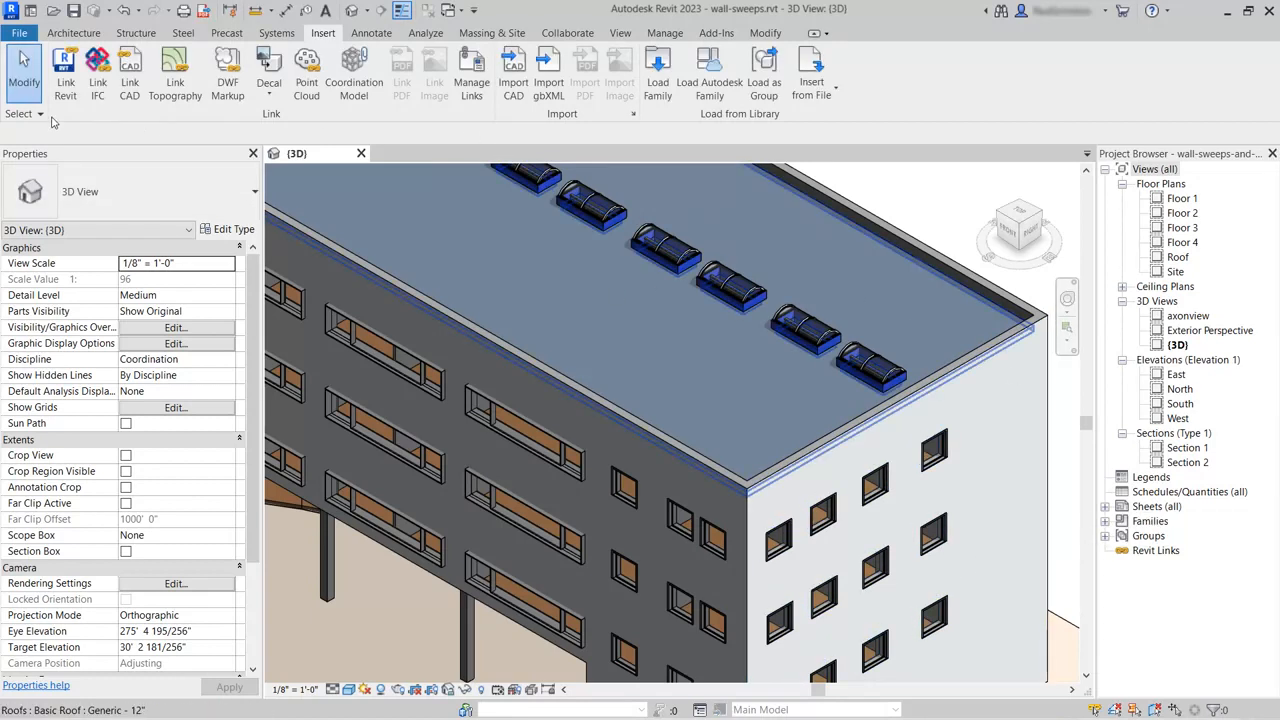
Start a wall sweep and duplicate its Cornice type as a new type named Parapet Coping.
{"action": "left_click", "coordinate": [72, 34]}
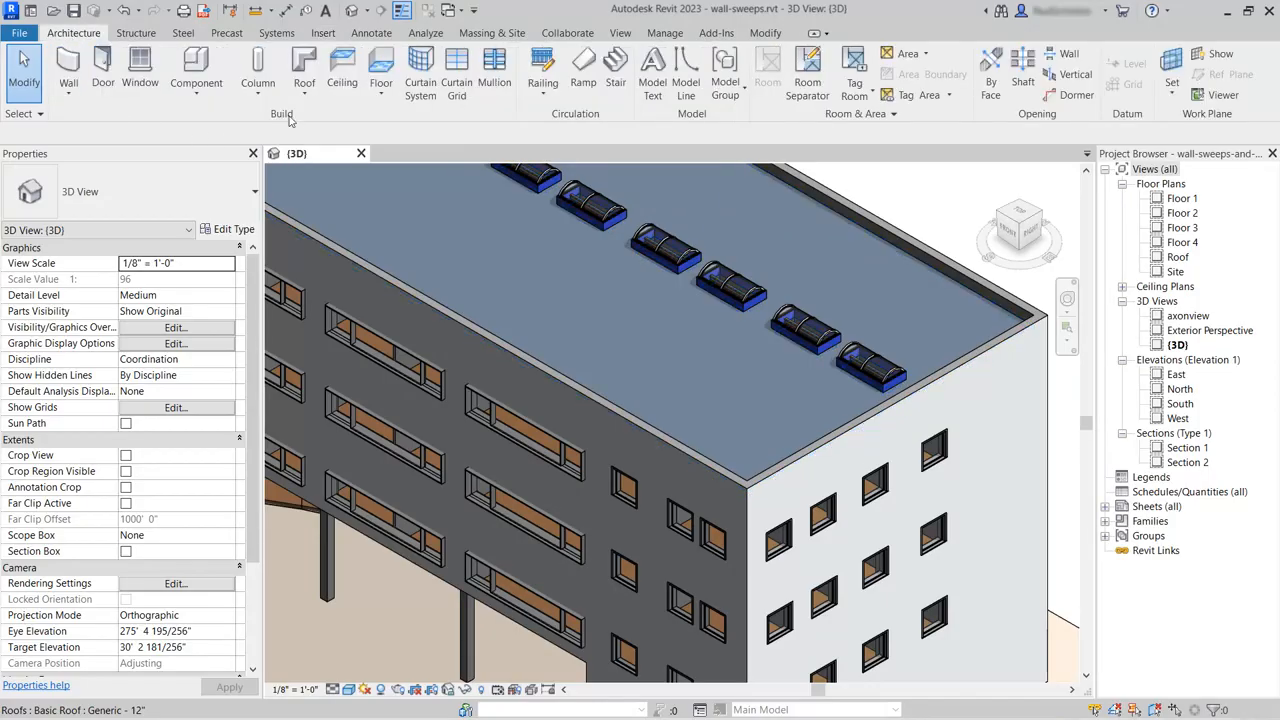
{"action": "left_click", "coordinate": [69, 97]}
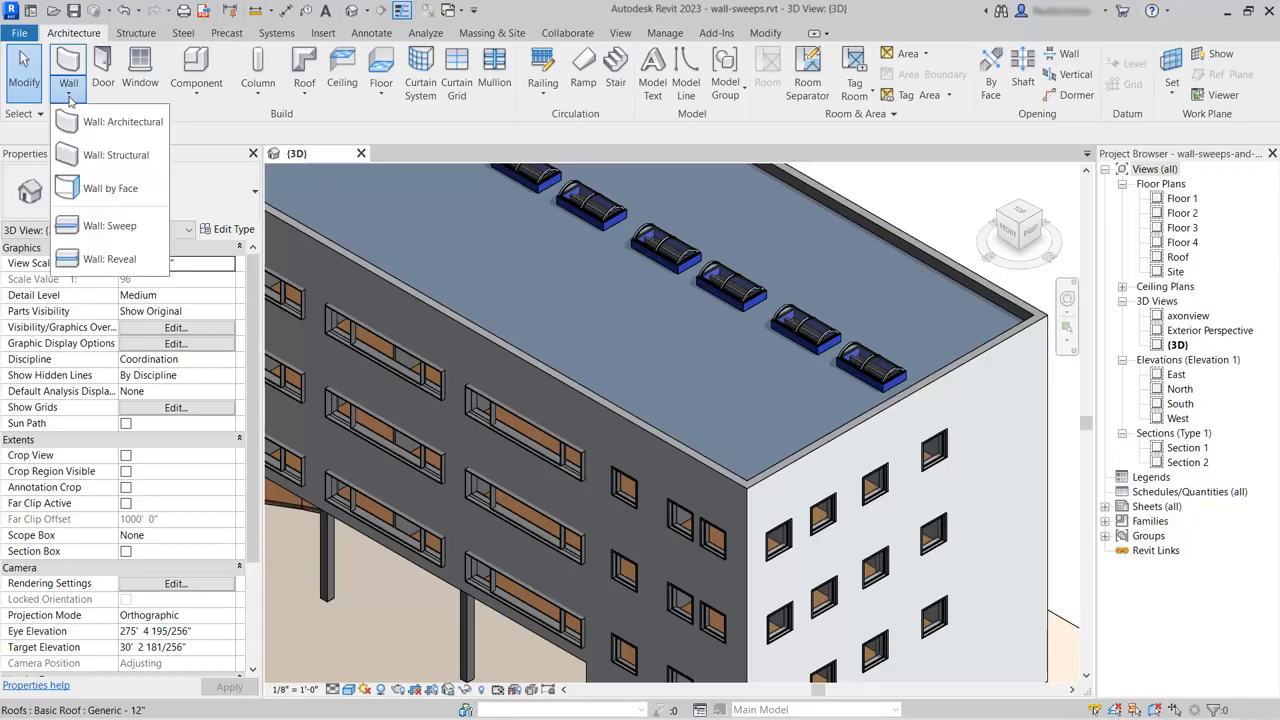
{"action": "left_click", "coordinate": [106, 230]}
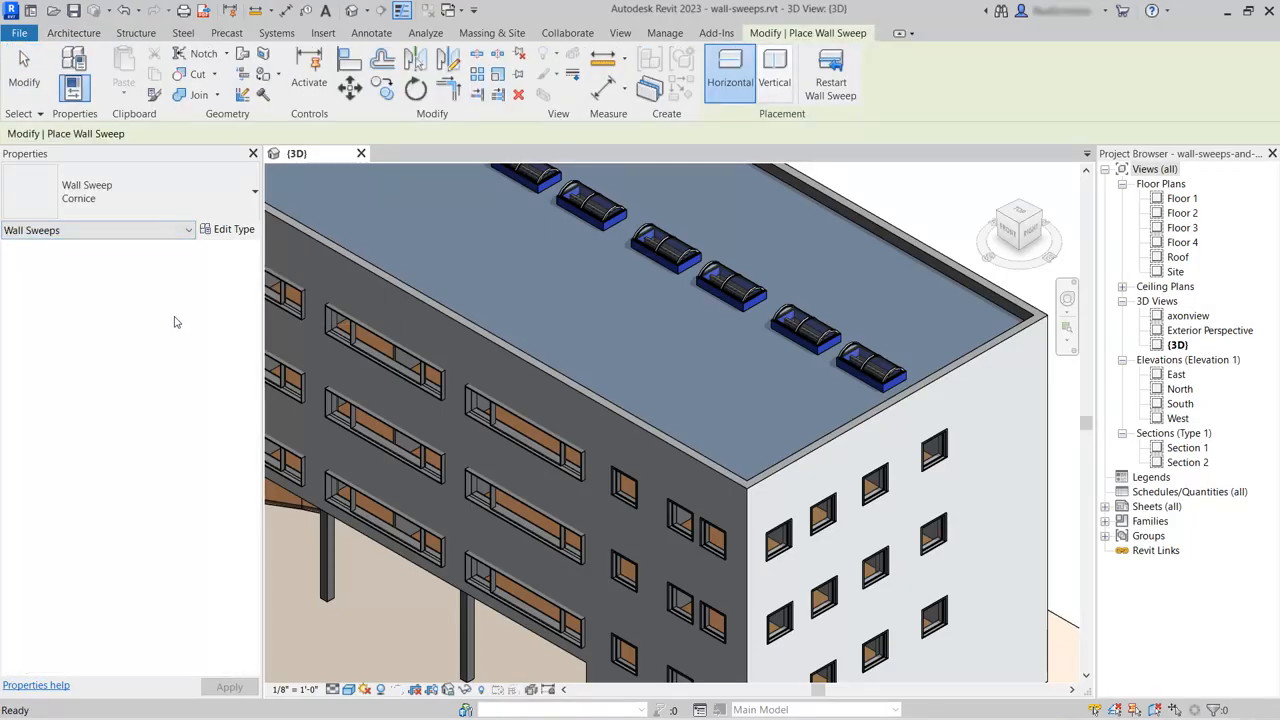
{"action": "left_click", "coordinate": [246, 192]}
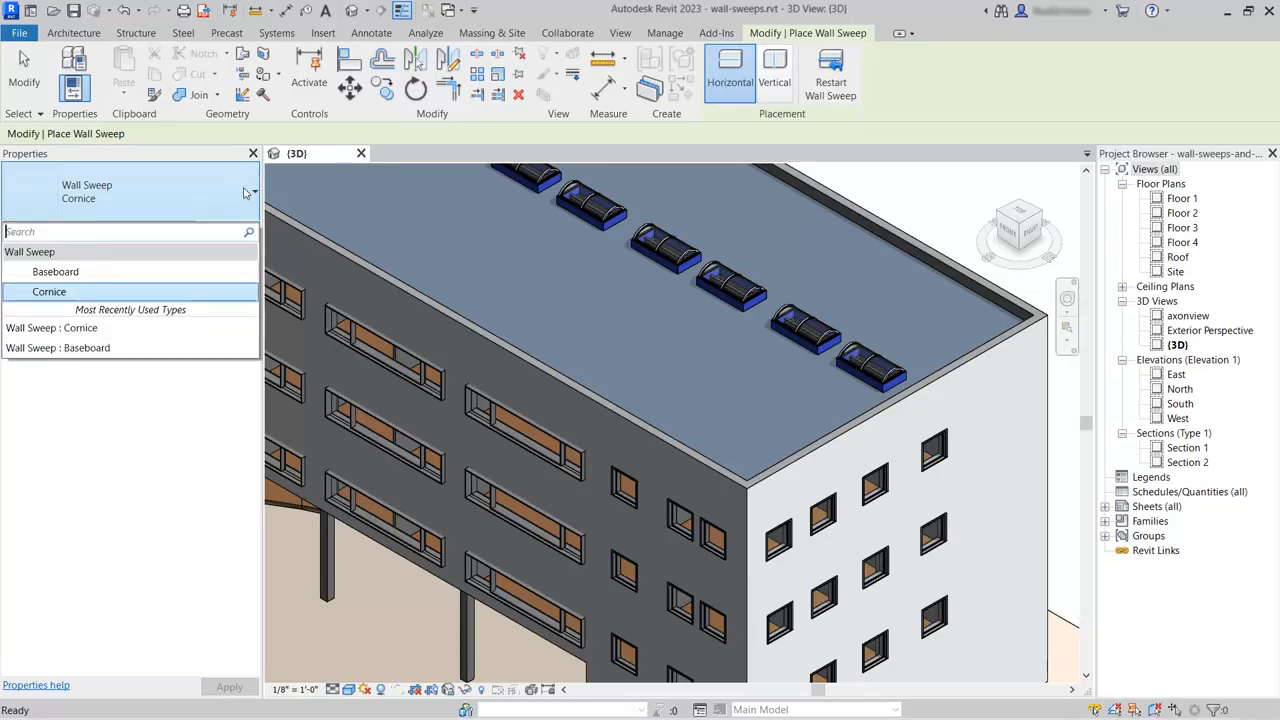
{"action": "left_click", "coordinate": [82, 293]}
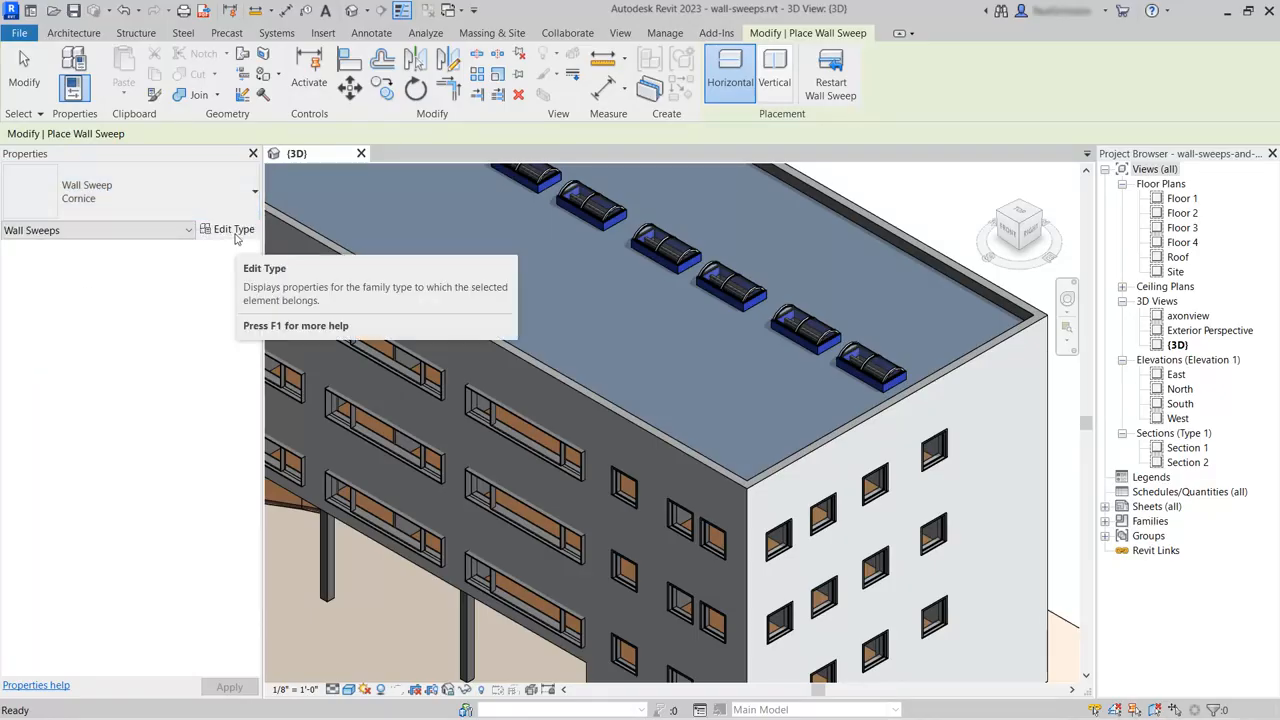
{"action": "left_click", "coordinate": [236, 234]}
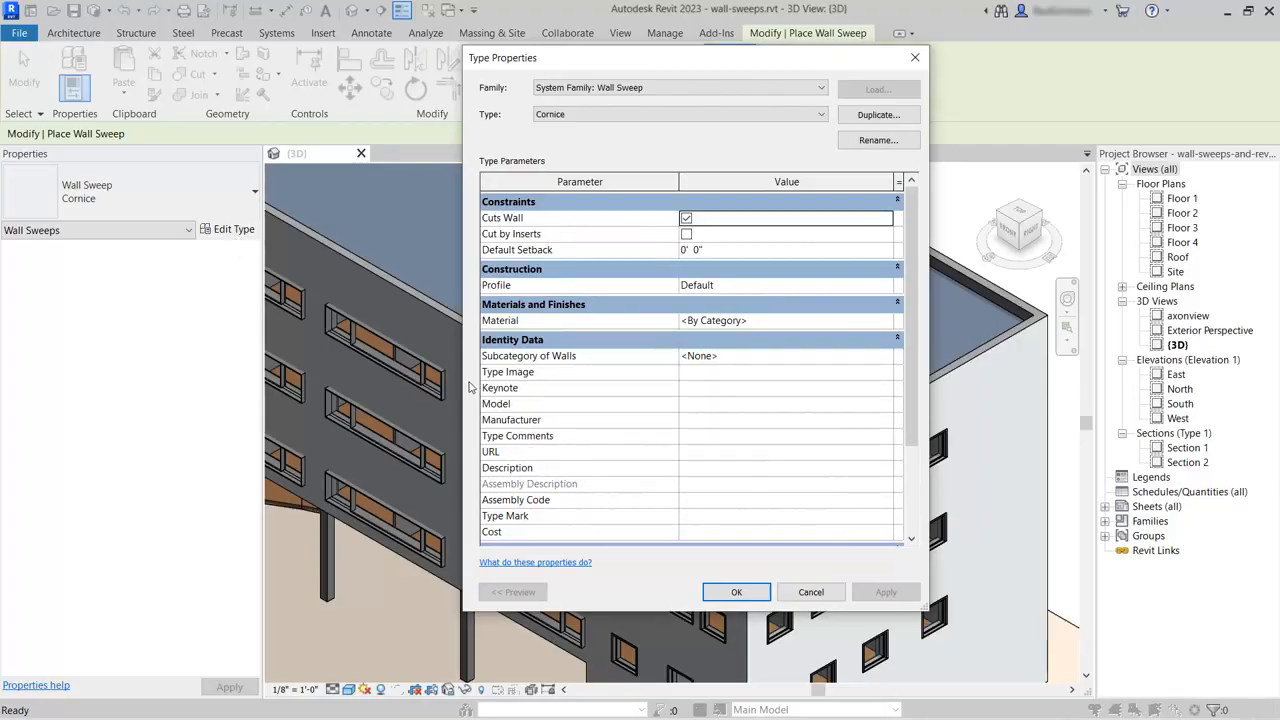
{"action": "left_click", "coordinate": [878, 116]}
{"action": "type", "text": "Parapet Cop"}
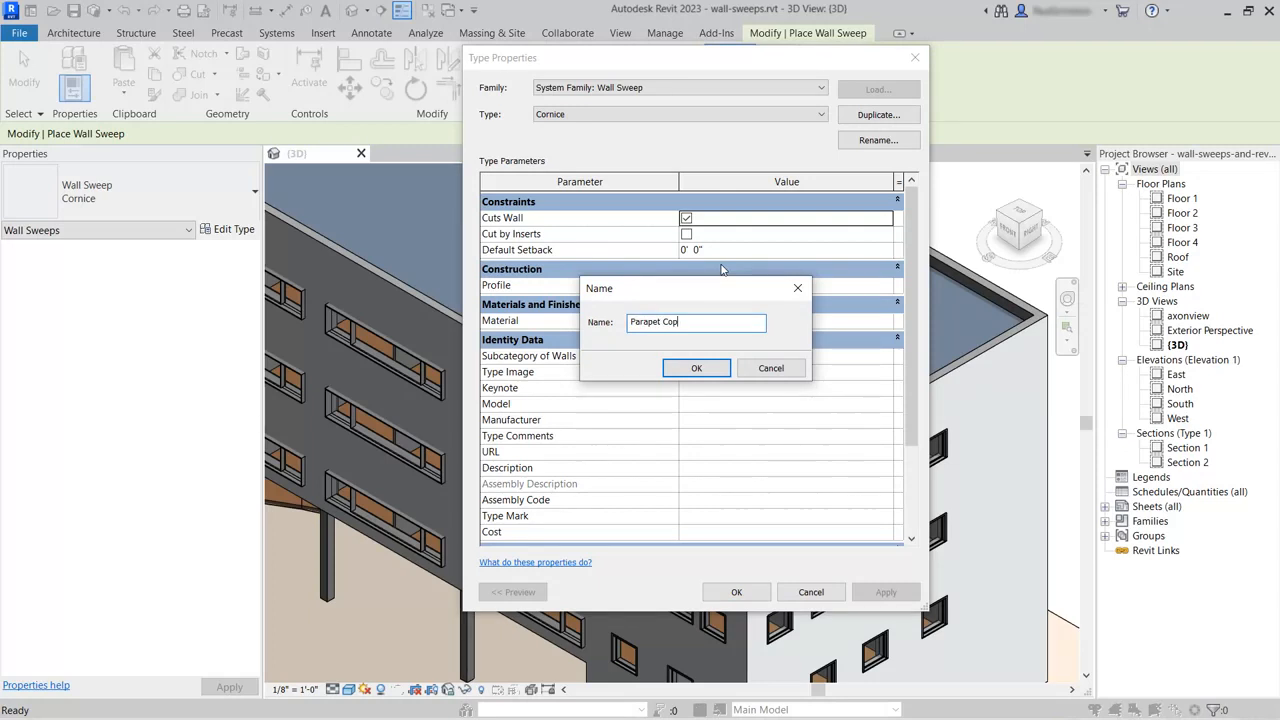
{"action": "type", "text": "ing"}
{"action": "left_click", "coordinate": [697, 369]}
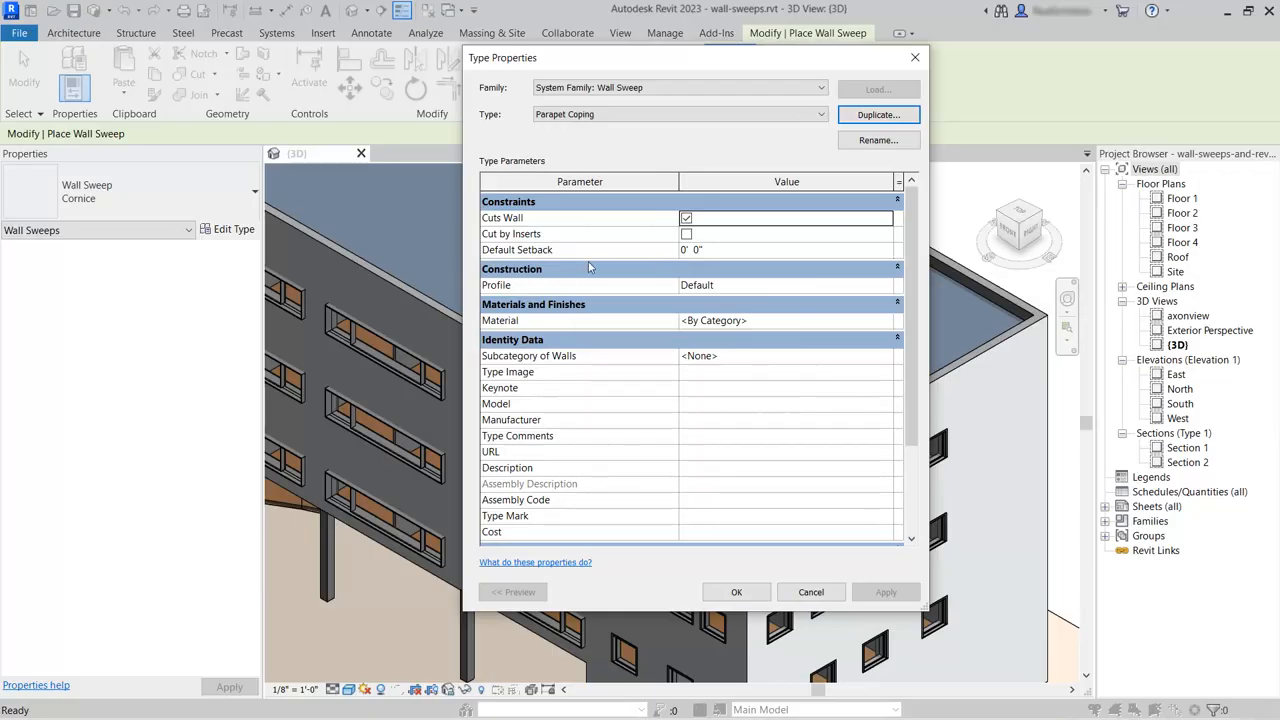
Set the Parapet Coping type's profile to Parapet Cap-Precast : 20" Wide.
{"action": "left_click", "coordinate": [778, 290]}
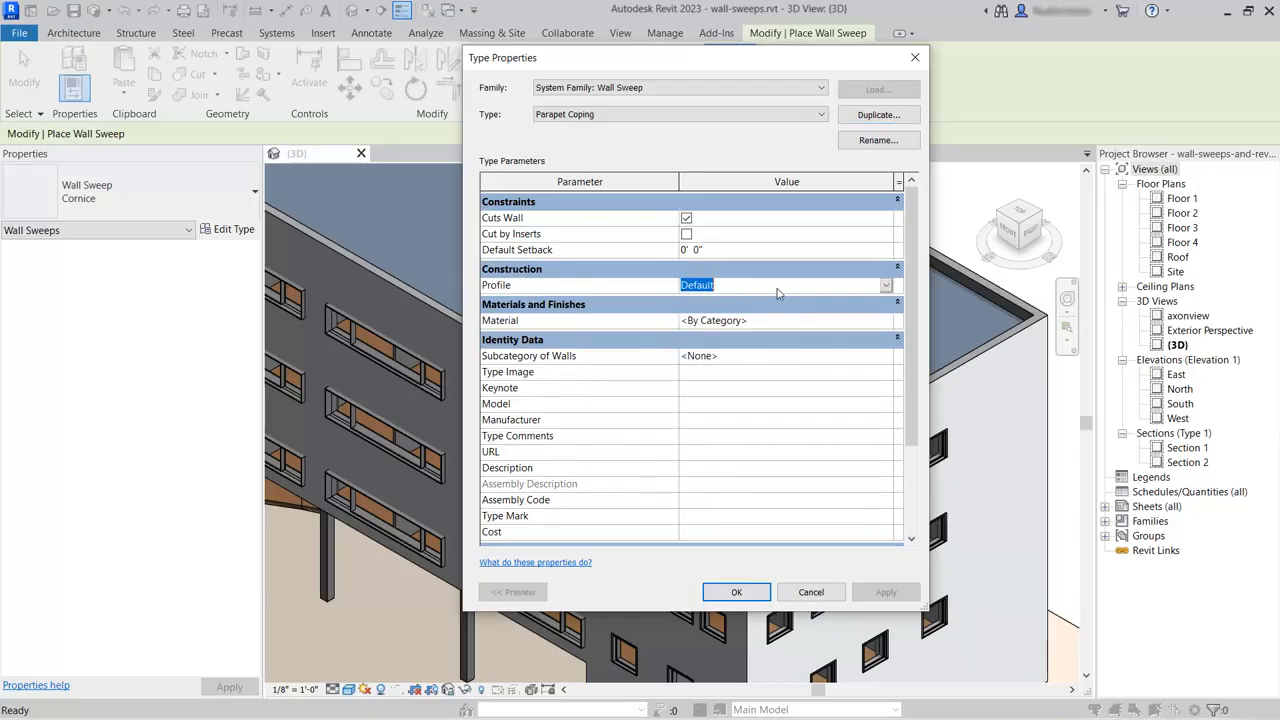
{"action": "left_click", "coordinate": [886, 288]}
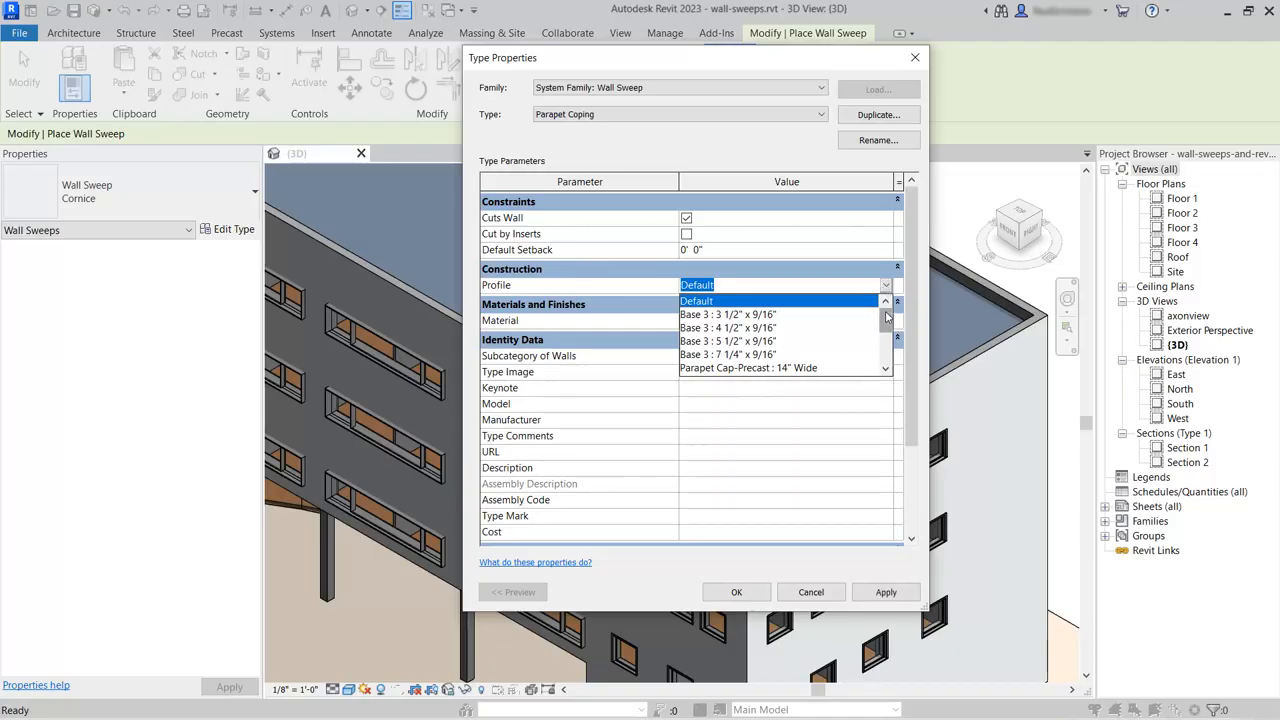
{"action": "left_click_drag", "start_coordinate": [884, 322], "coordinate": [884, 338]}
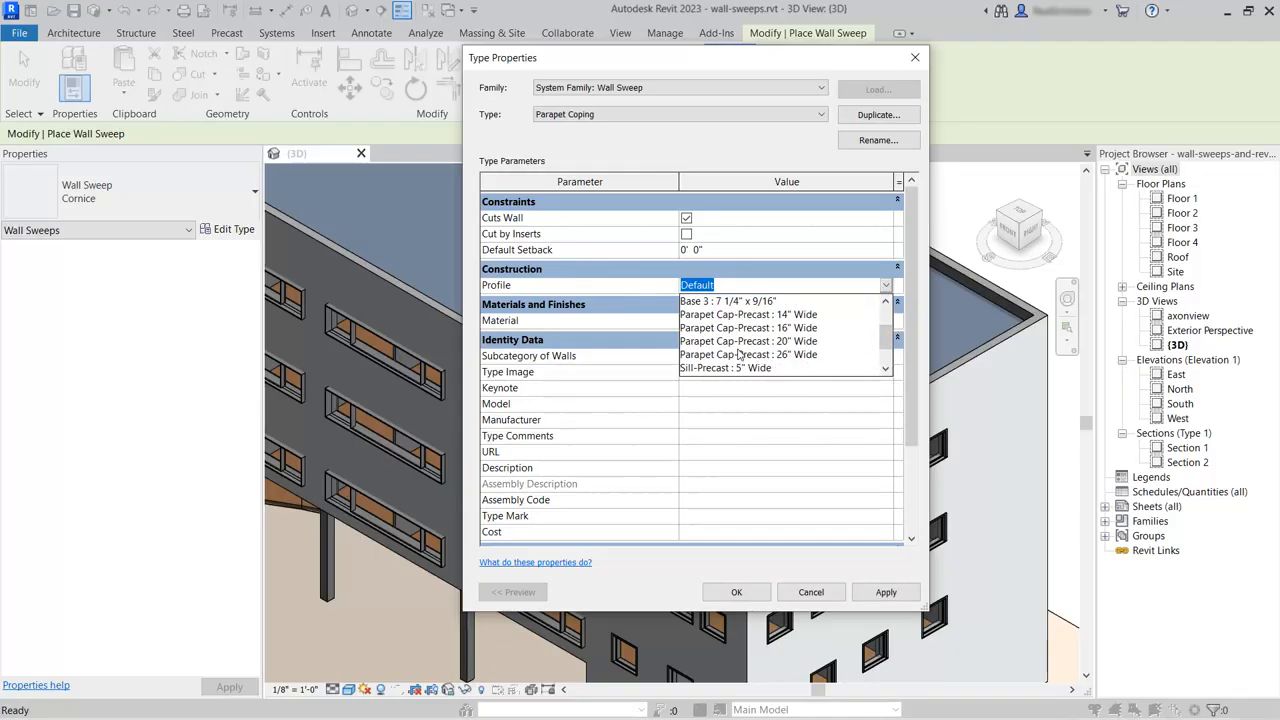
{"action": "left_click", "coordinate": [797, 341]}
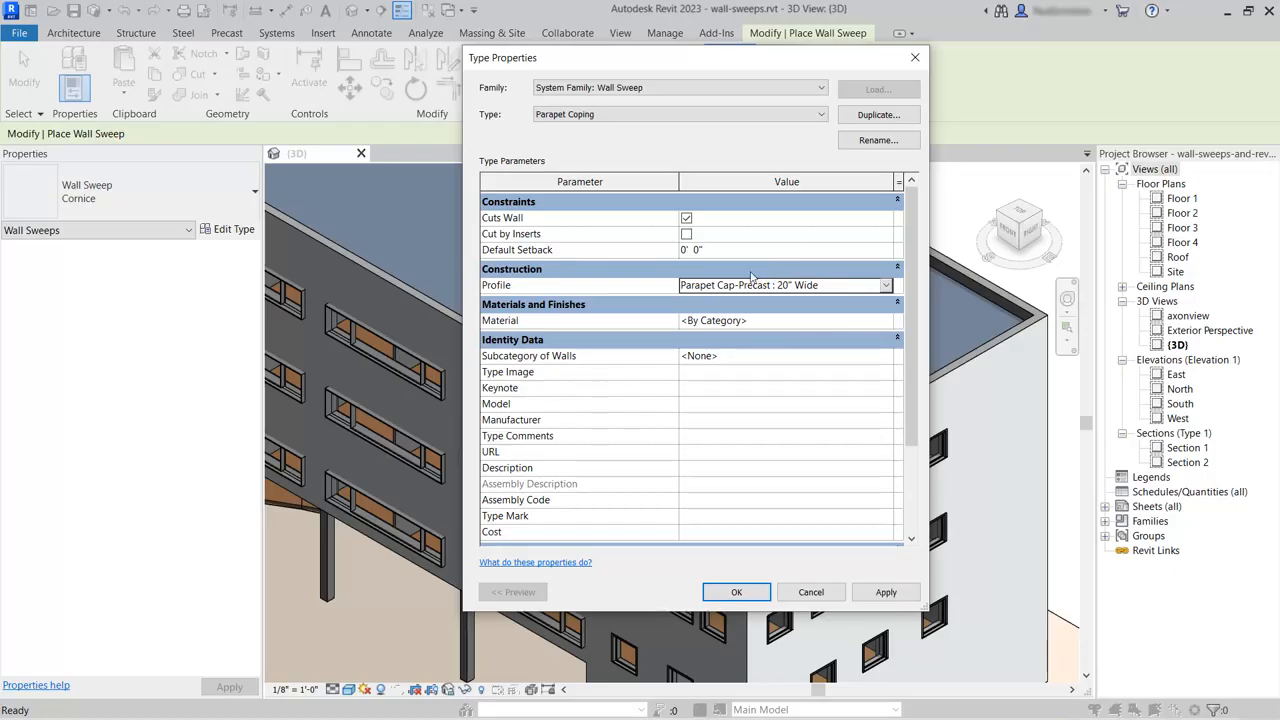
Assign the Travertine material to the Parapet Coping type, searching the materials for Stone, and accept the type properties.
{"action": "left_click", "coordinate": [802, 326]}
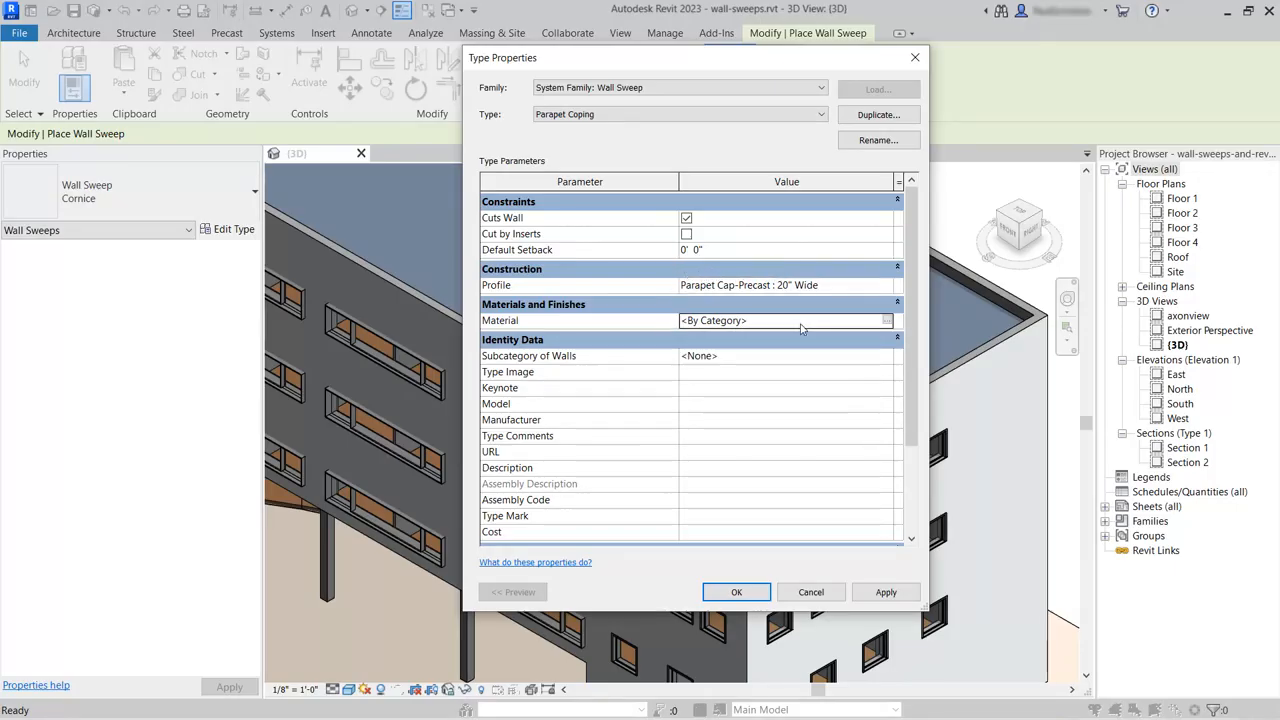
{"action": "left_click", "coordinate": [887, 321]}
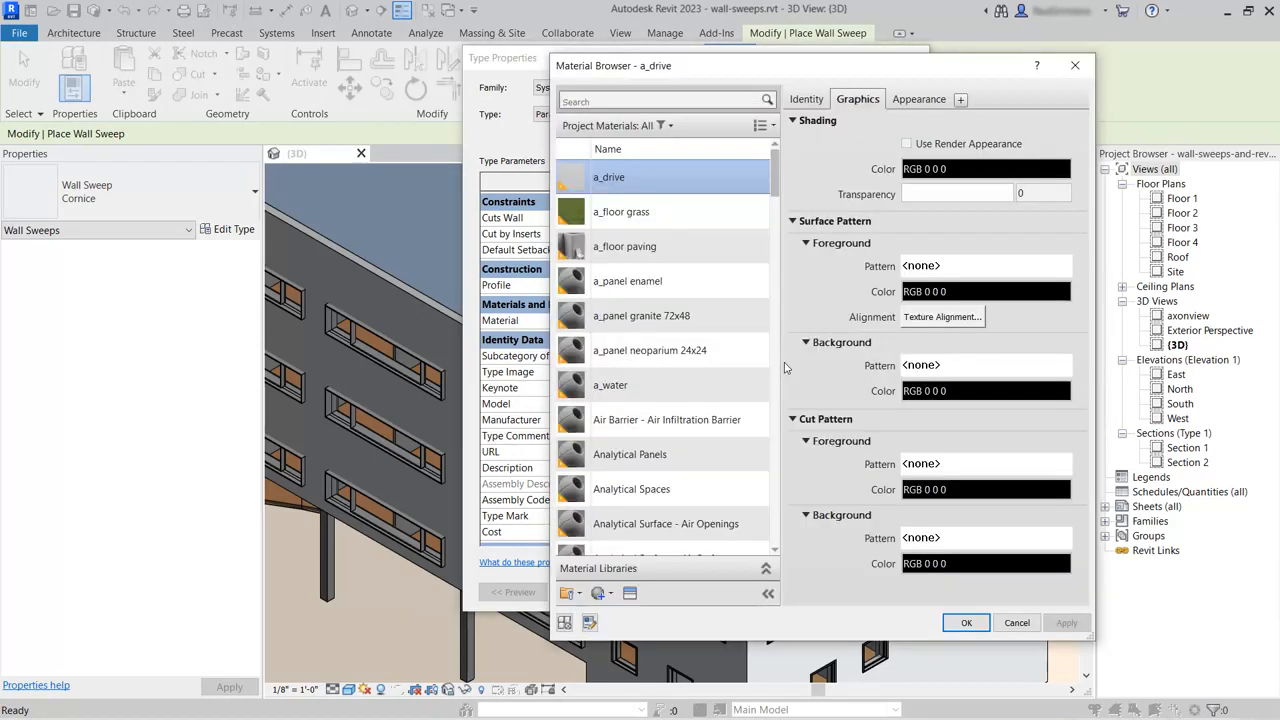
{"action": "left_click", "coordinate": [609, 98]}
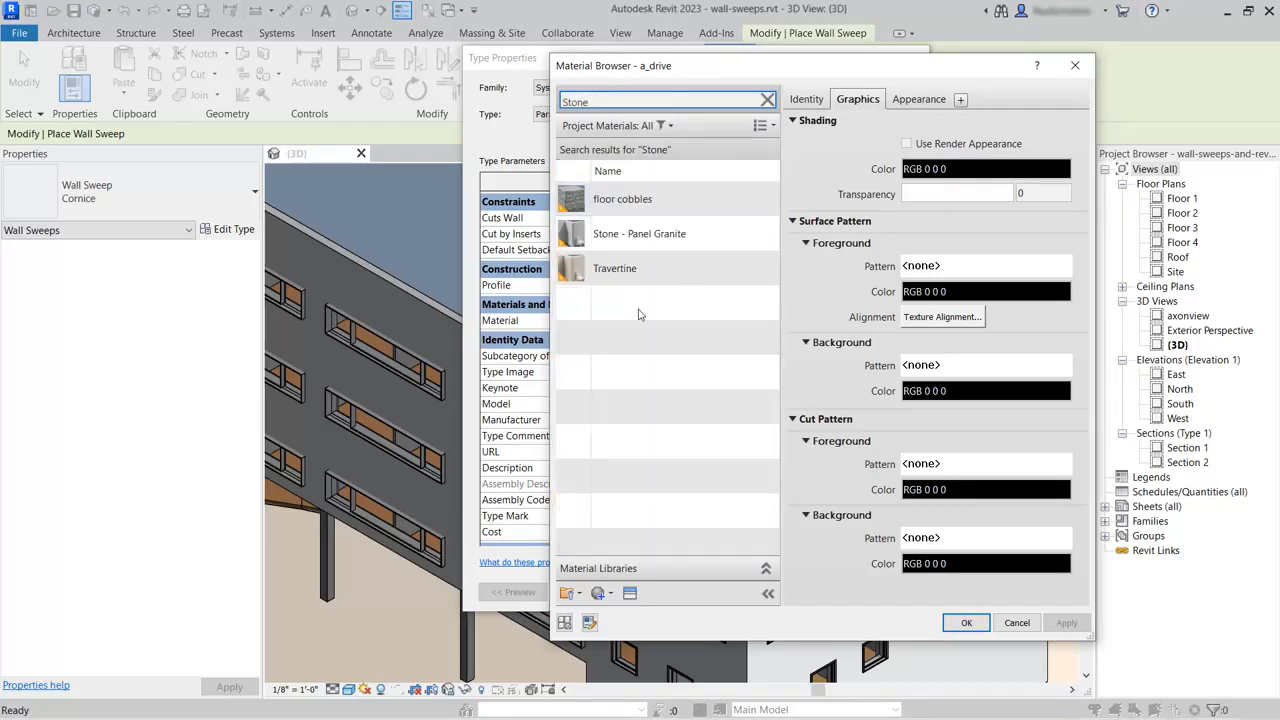
{"action": "left_click", "coordinate": [625, 271]}
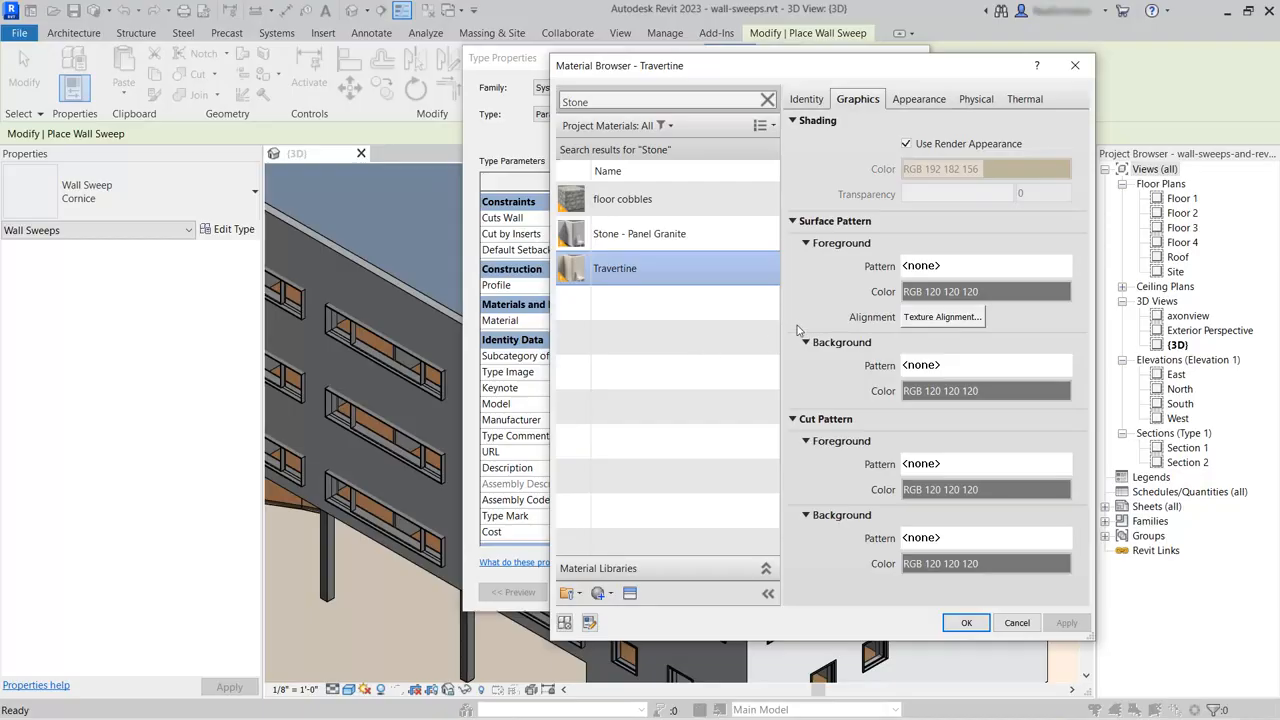
{"action": "left_click", "coordinate": [966, 623]}
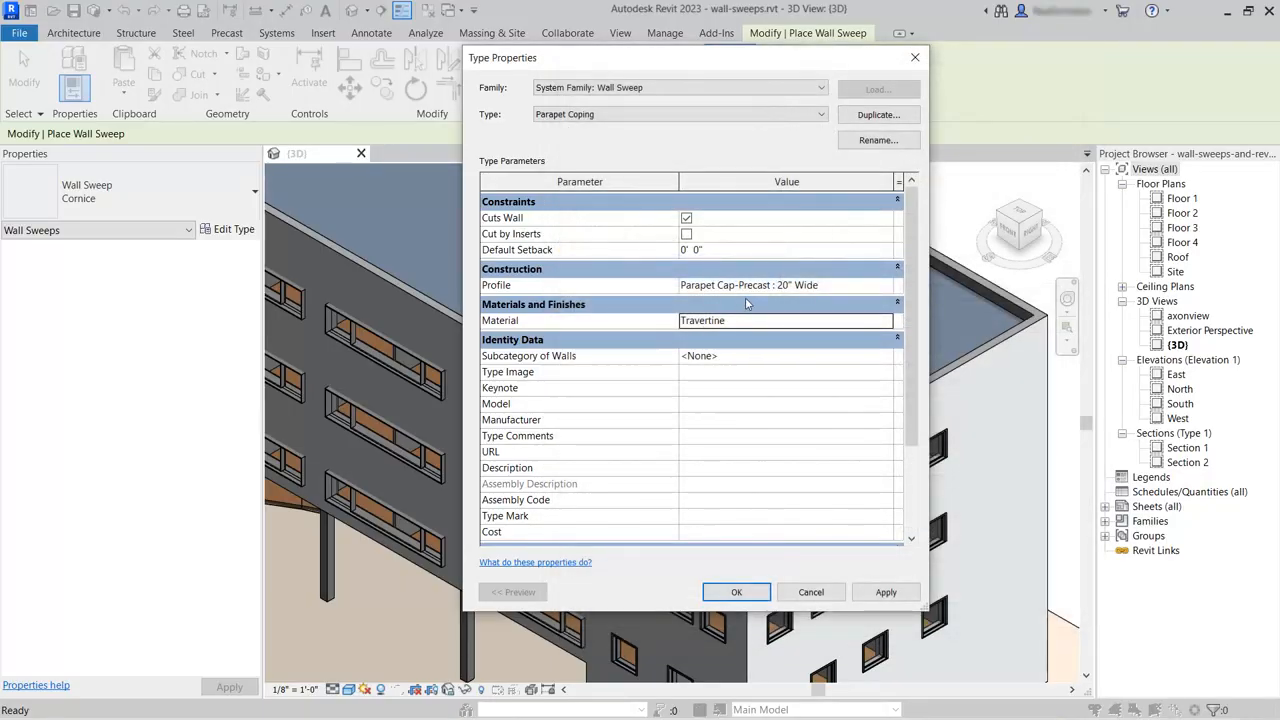
{"action": "left_click", "coordinate": [736, 592]}
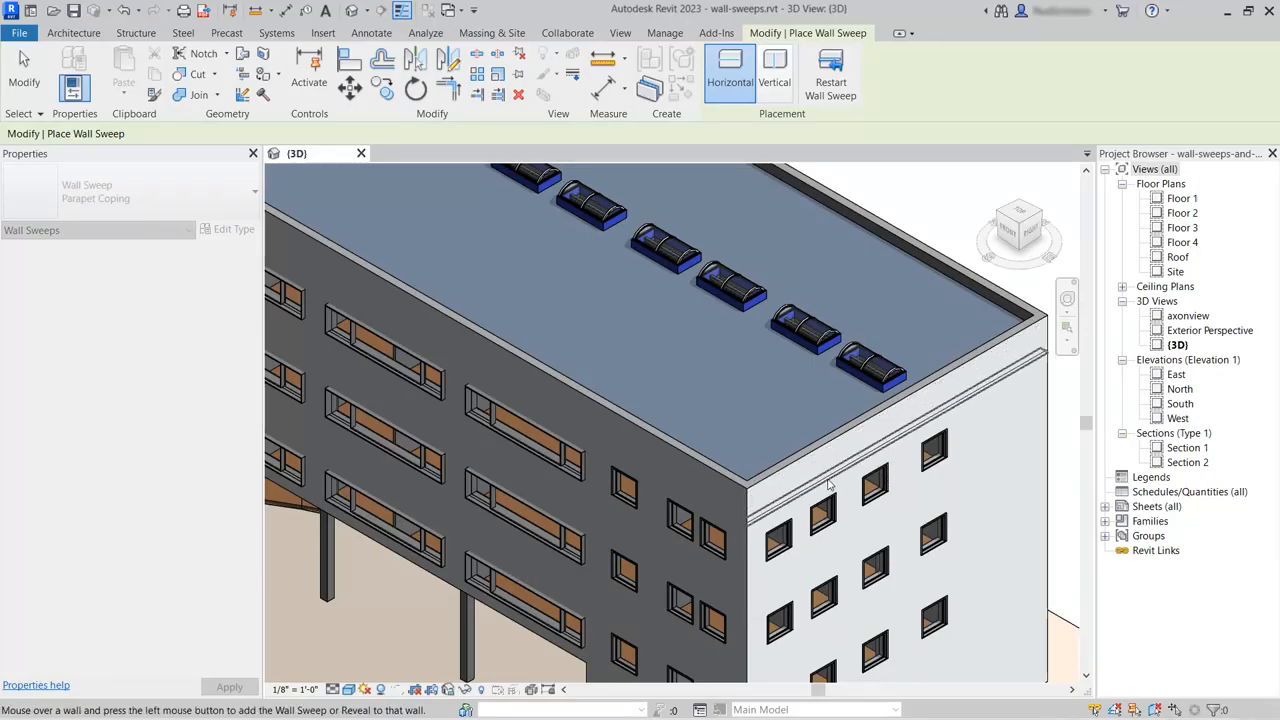
Place the horizontal Parapet Coping sweep along the top edges of the main building's outer parapet walls.
{"action": "scroll", "coordinate": [822, 478], "scroll_direction": "up", "scroll_amount": 5}
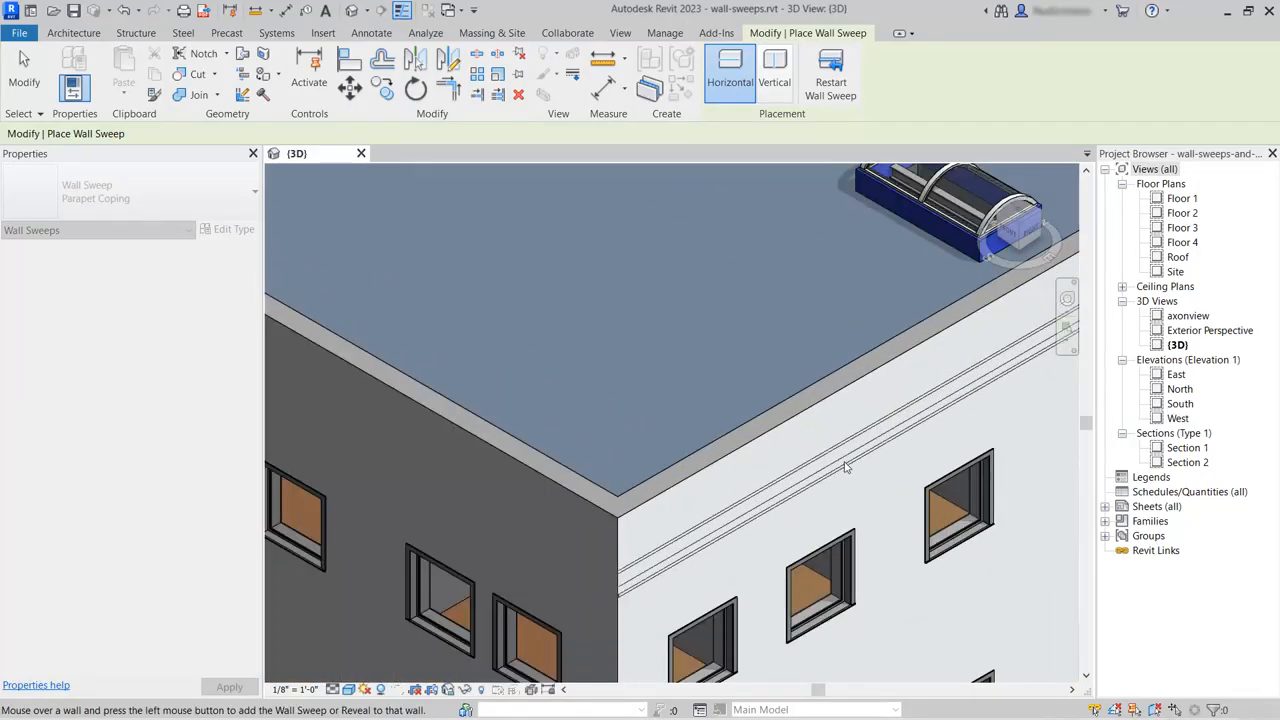
{"action": "left_click", "coordinate": [833, 400]}
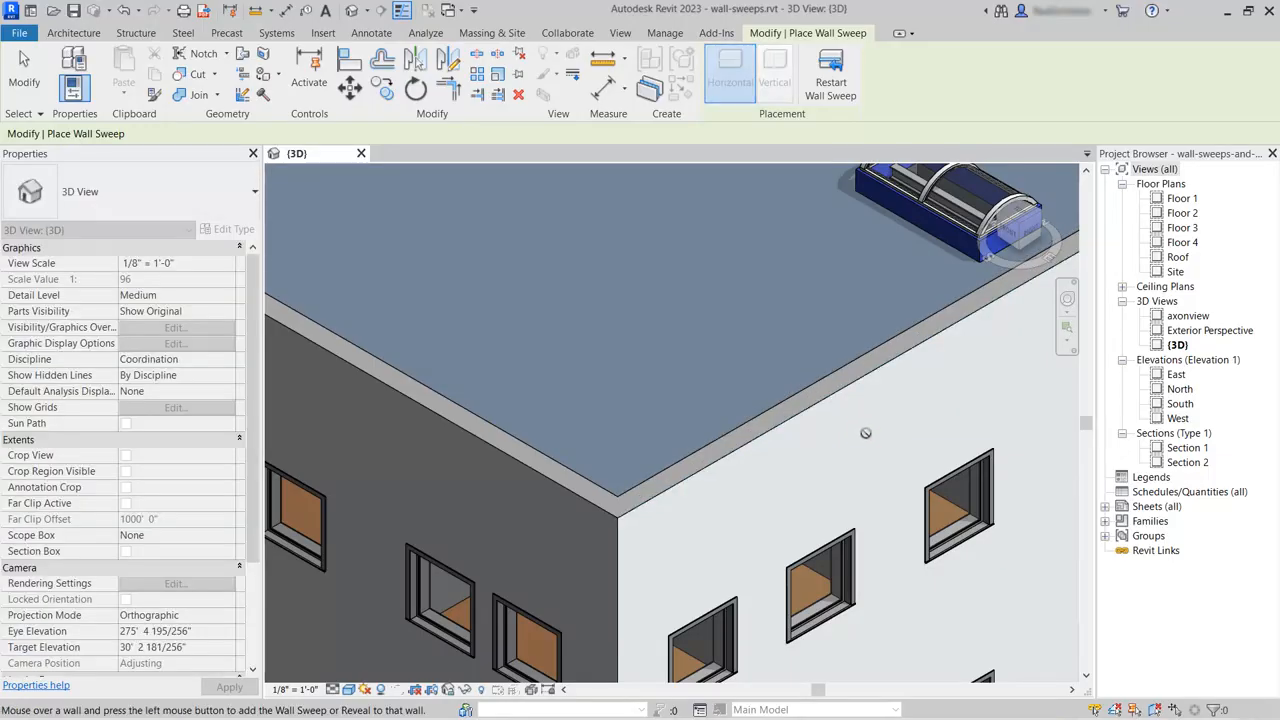
{"action": "left_click", "coordinate": [557, 506]}
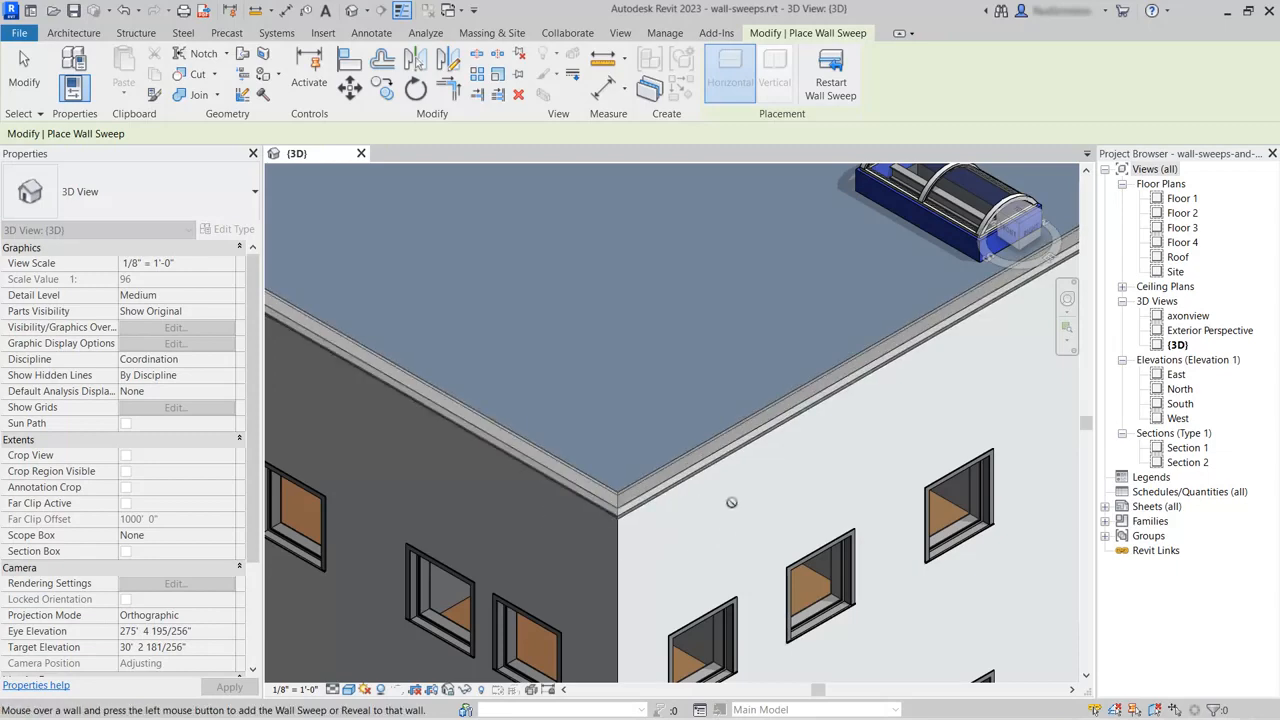
{"action": "scroll", "coordinate": [720, 500], "scroll_direction": "down", "scroll_amount": 6}
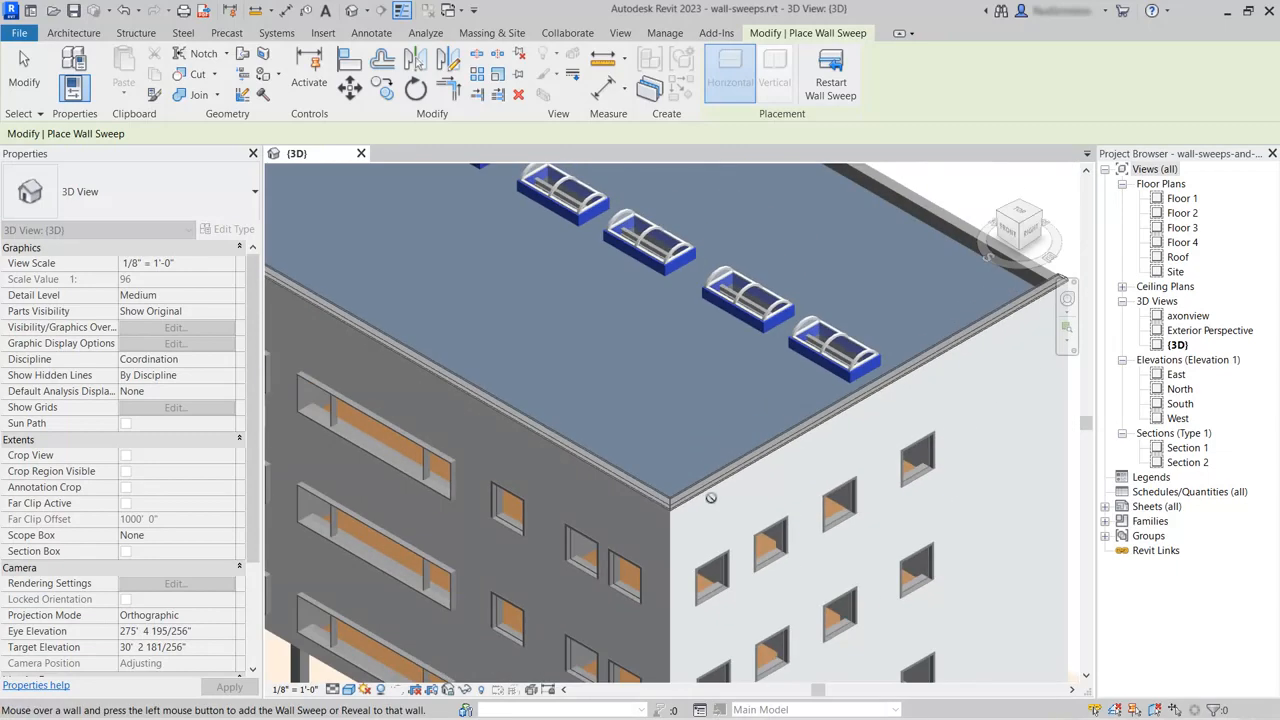
{"action": "scroll", "coordinate": [711, 497], "scroll_direction": "down", "scroll_amount": 3}
{"action": "middle_click_drag", "start_coordinate": [978, 445], "coordinate": [640, 420], "text": "shift"}
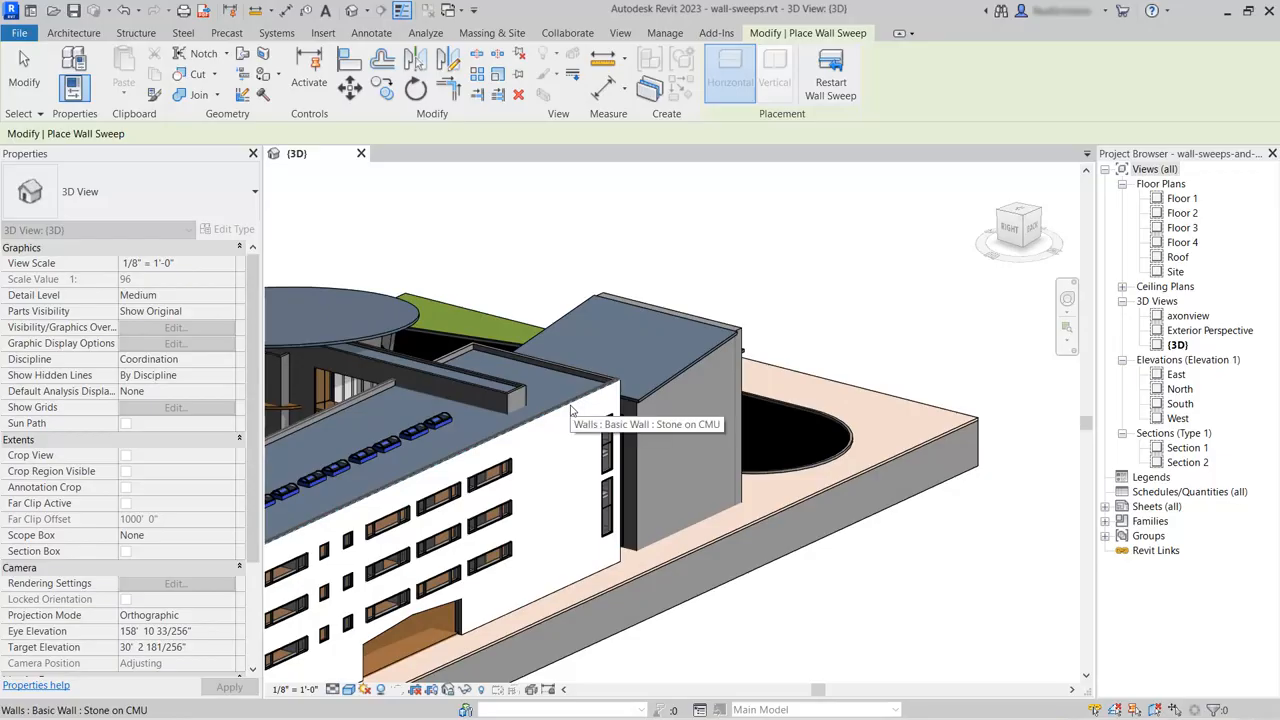
{"action": "middle_click_drag", "start_coordinate": [570, 414], "coordinate": [500, 190], "text": "shift"}
{"action": "scroll", "coordinate": [552, 217], "scroll_direction": "up", "scroll_amount": 5}
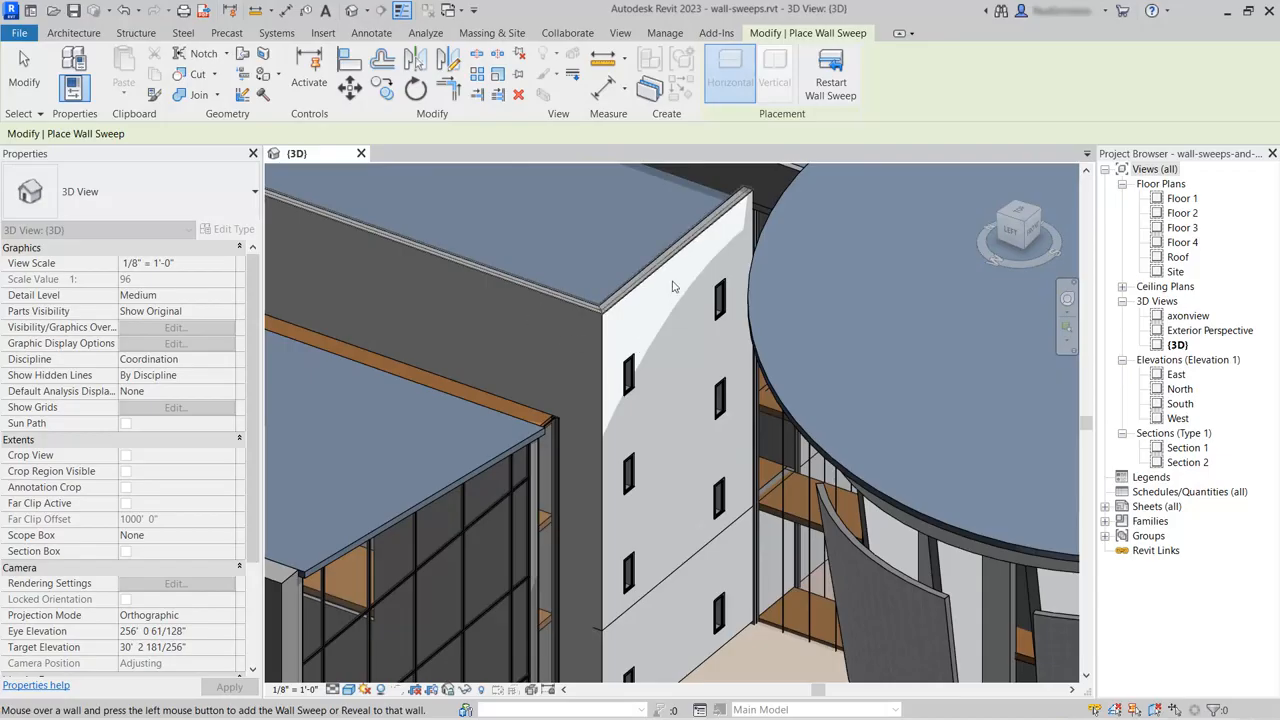
{"action": "middle_click_drag", "start_coordinate": [668, 374], "coordinate": [717, 610], "text": "shift"}
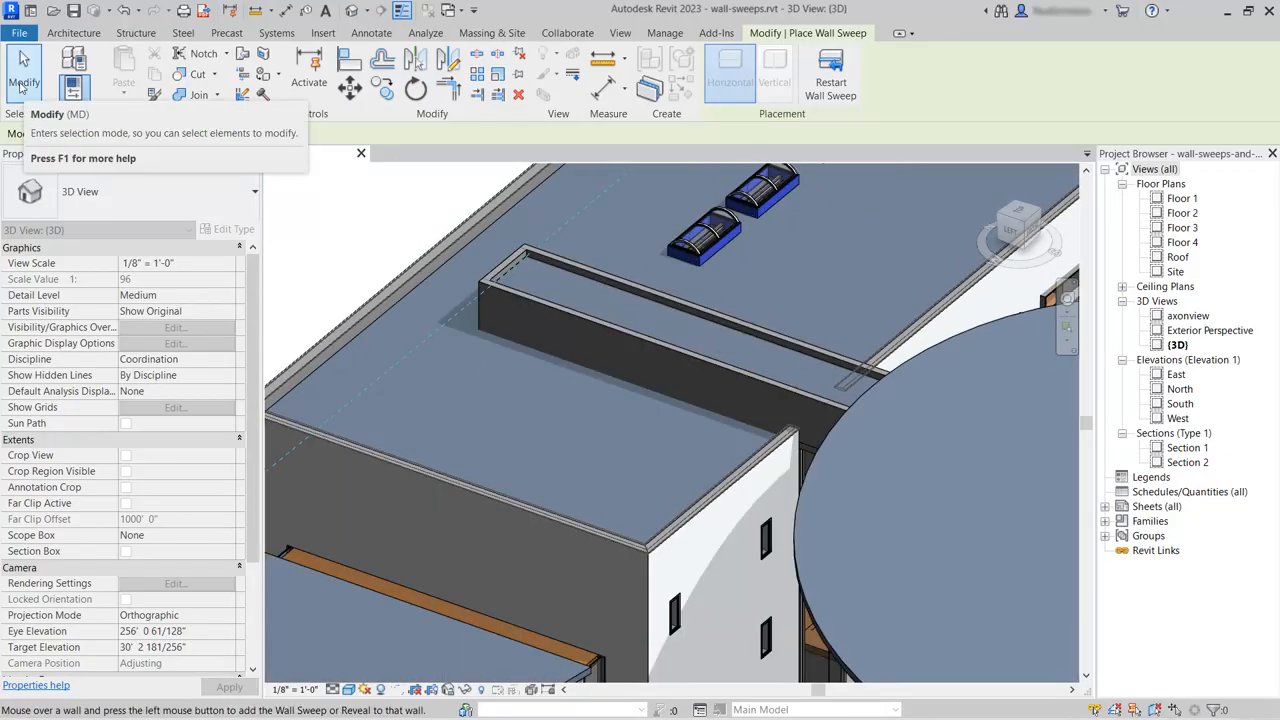
Finish placing the Parapet Coping sweep on the main building and set its Offset From Wall to 0' 1".
{"action": "left_click", "coordinate": [21, 84]}
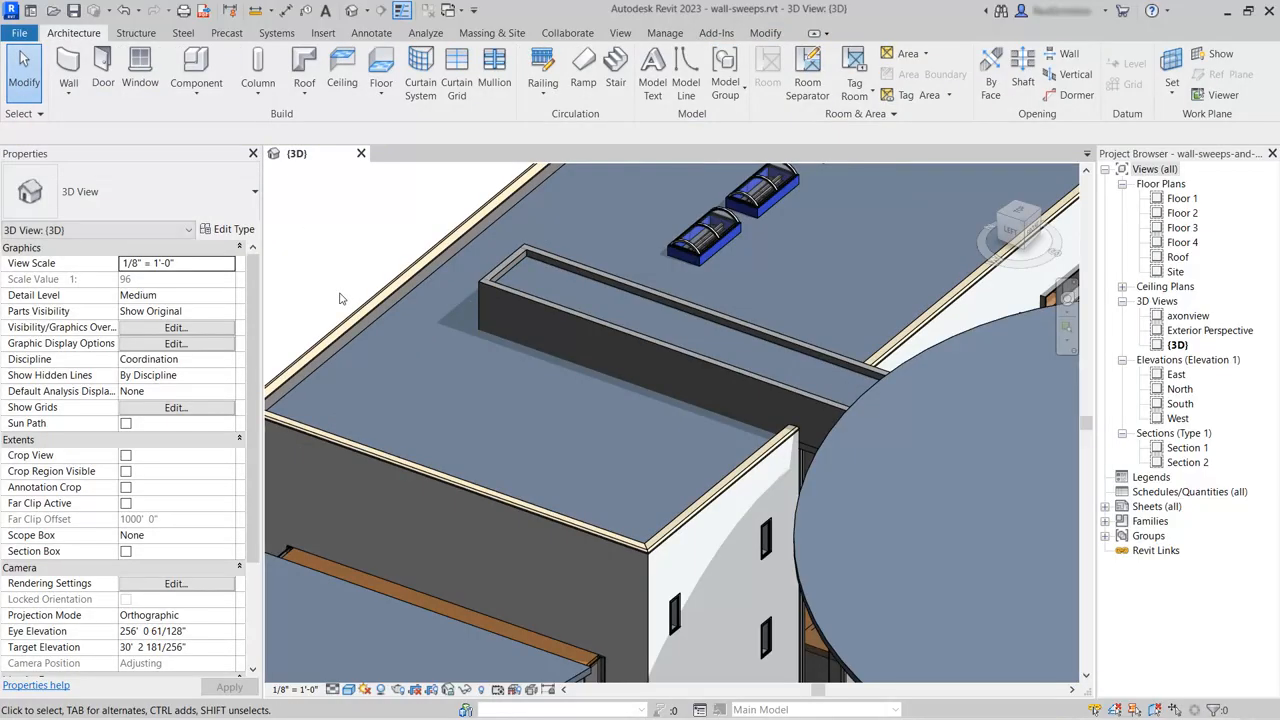
{"action": "middle_click_drag", "start_coordinate": [643, 471], "coordinate": [277, 644]}
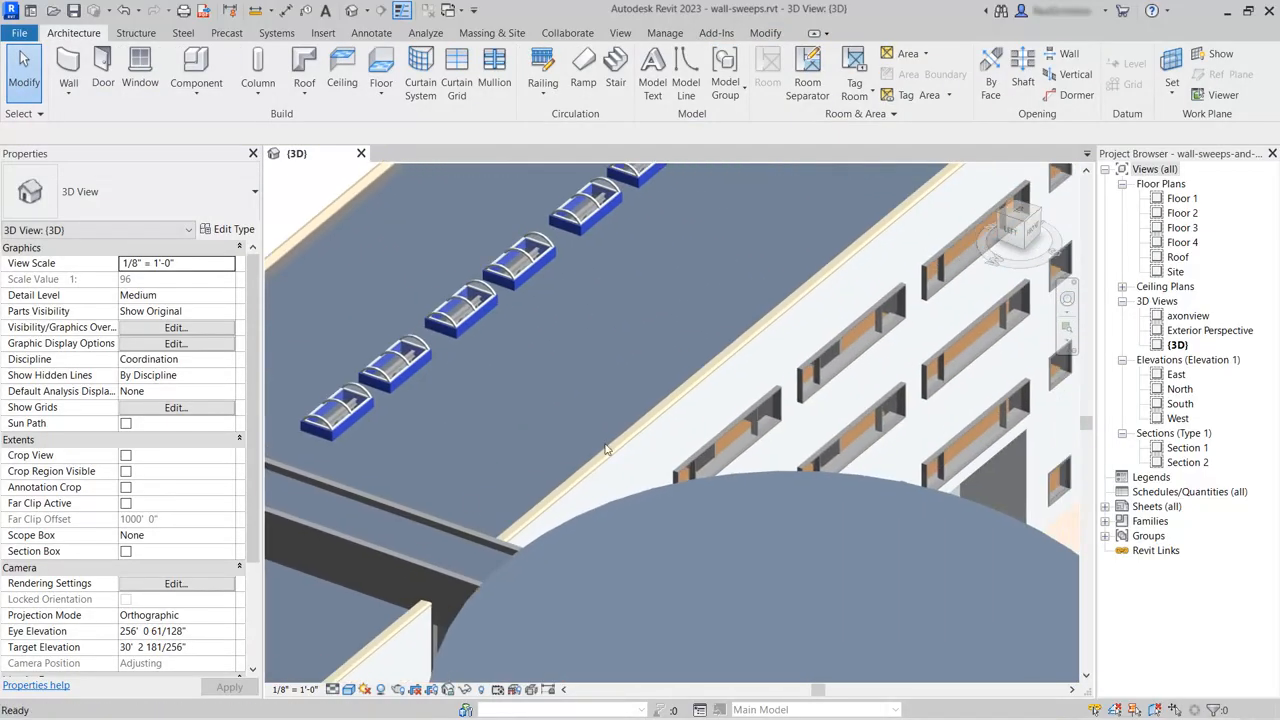
{"action": "scroll", "coordinate": [852, 212], "scroll_direction": "down", "scroll_amount": 5}
{"action": "scroll", "coordinate": [785, 347], "scroll_direction": "up", "scroll_amount": 8}
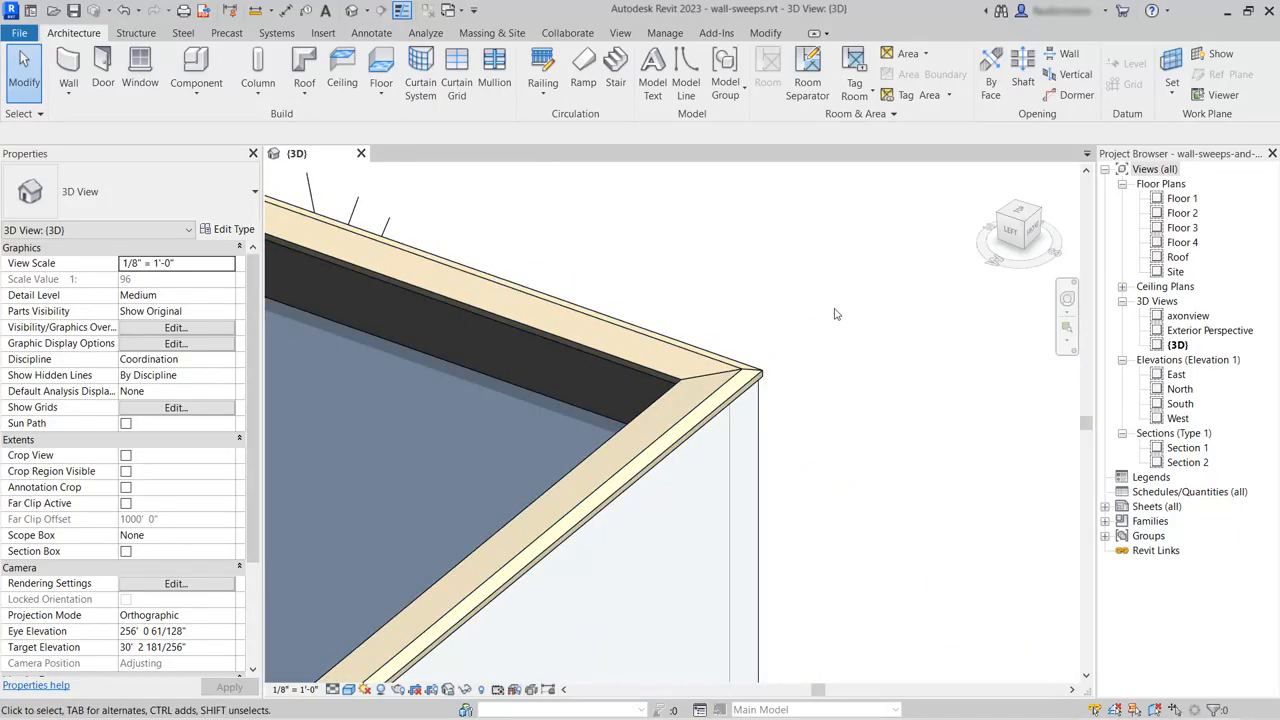
{"action": "scroll", "coordinate": [841, 307], "scroll_direction": "down", "scroll_amount": 4}
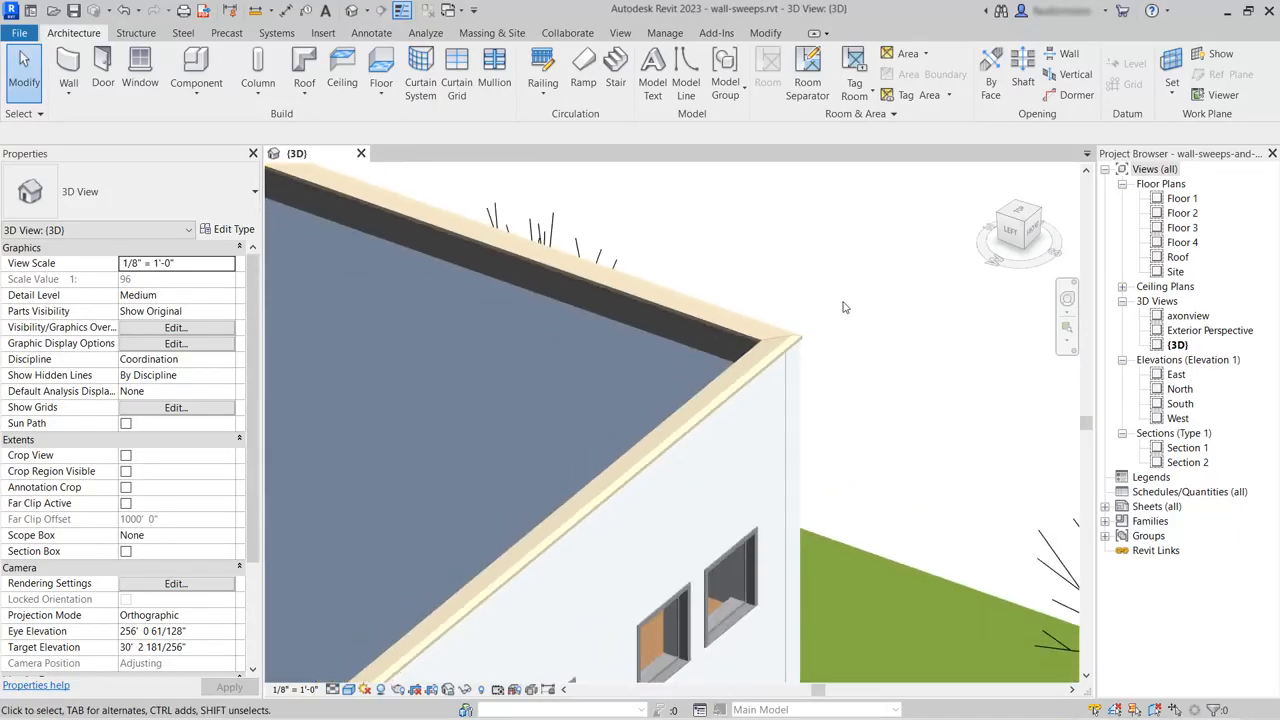
{"action": "scroll", "coordinate": [864, 318], "scroll_direction": "down", "scroll_amount": 3}
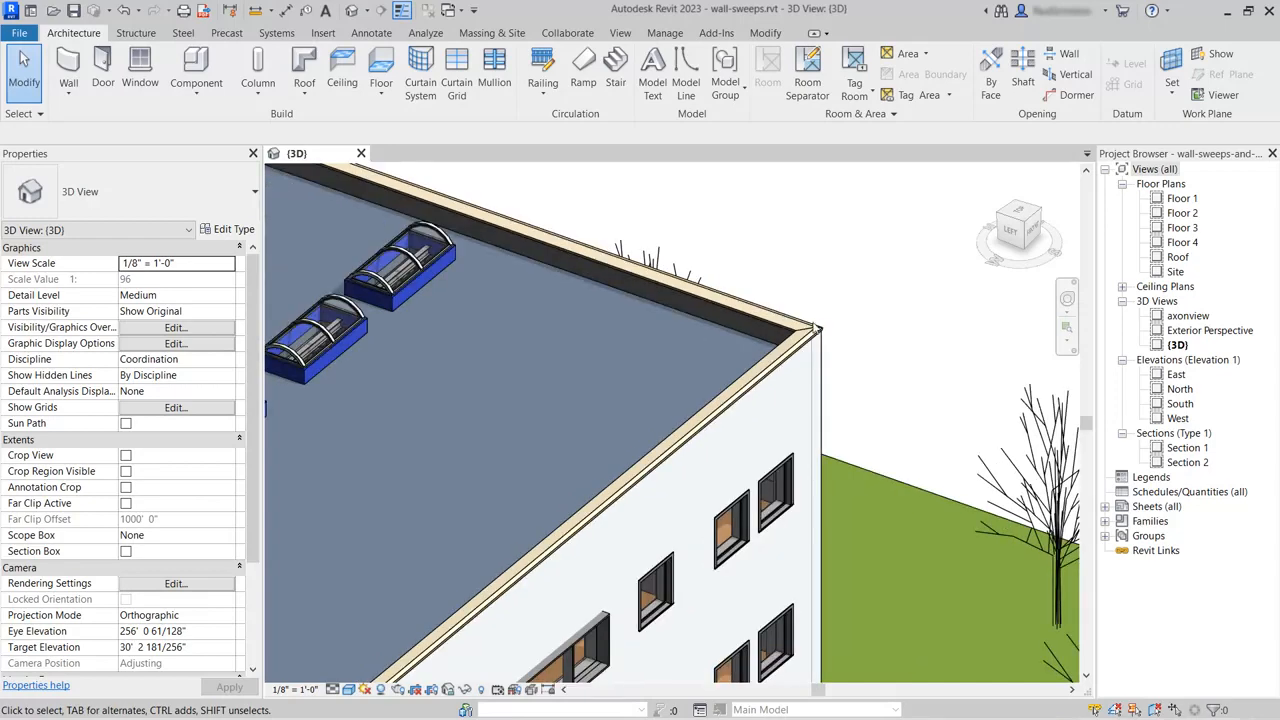
{"action": "left_click", "coordinate": [898, 333]}
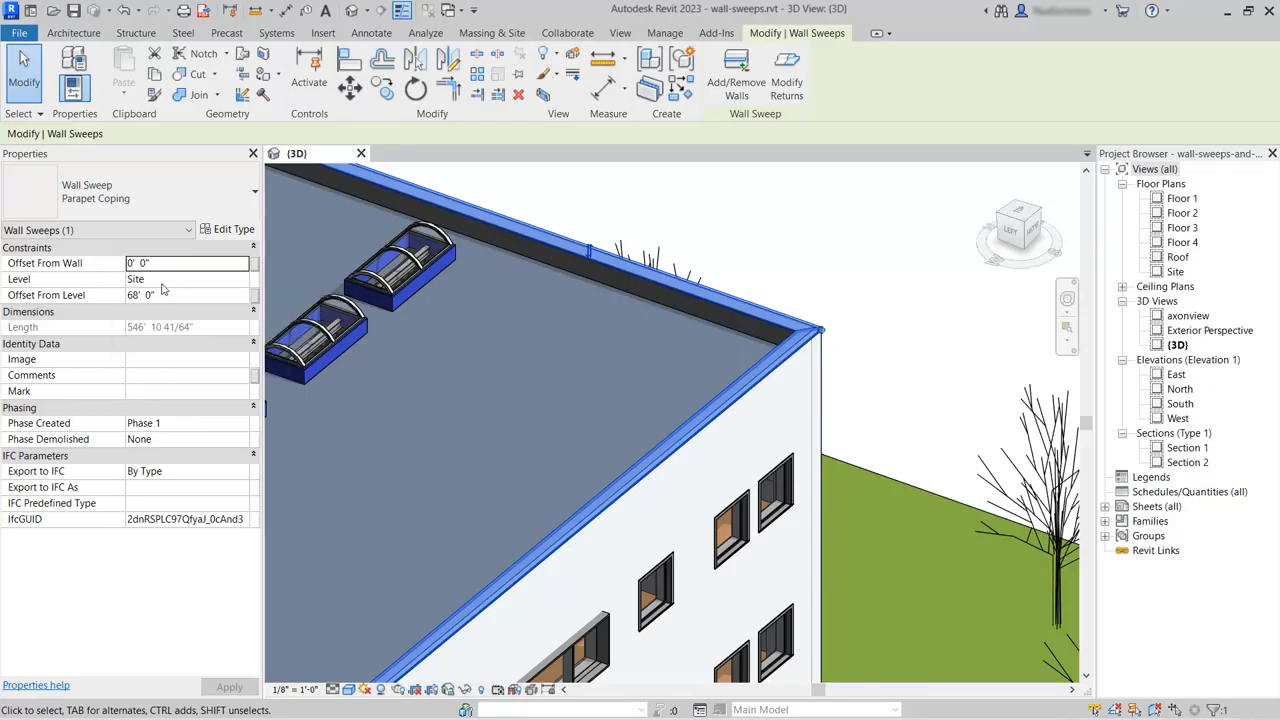
{"action": "left_click", "coordinate": [189, 265]}
{"action": "type", "text": "0 1"}
{"action": "key", "text": "Return"}
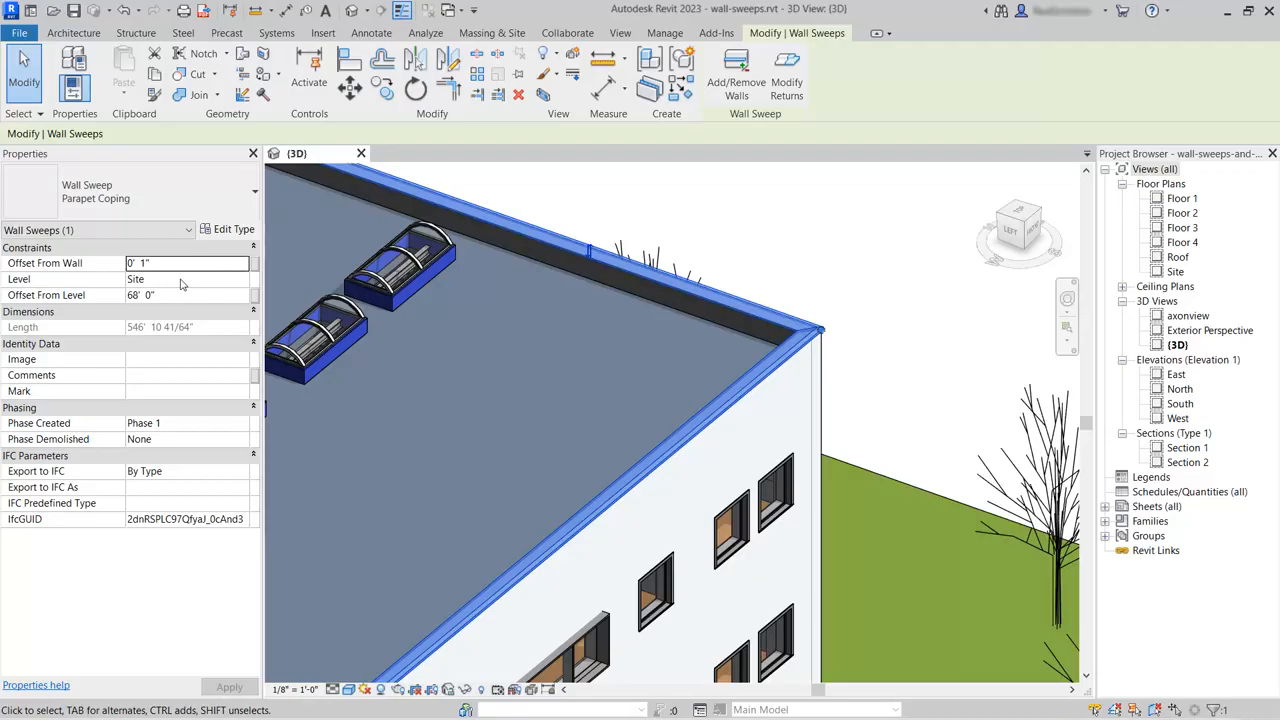
Set the Parapet Coping sweep's reference level to parapet.
{"action": "left_click", "coordinate": [181, 280]}
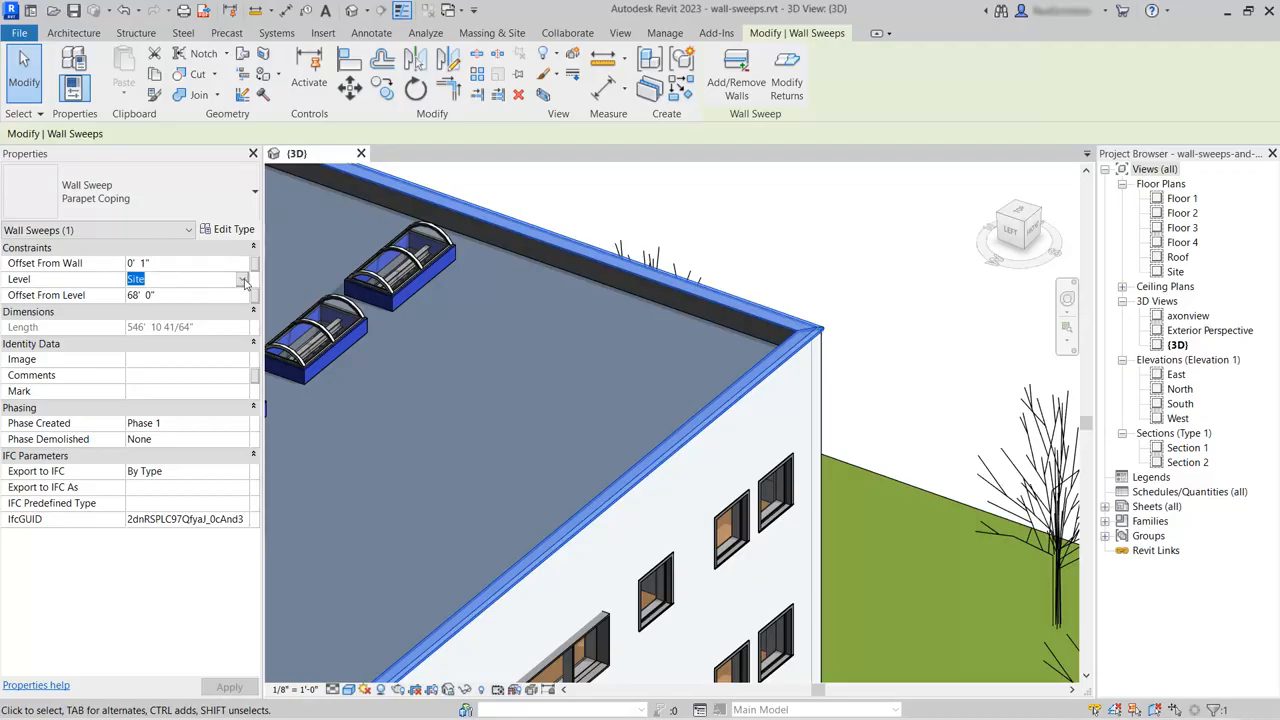
{"action": "left_click", "coordinate": [243, 280]}
{"action": "left_click_drag", "start_coordinate": [244, 335], "coordinate": [245, 352]}
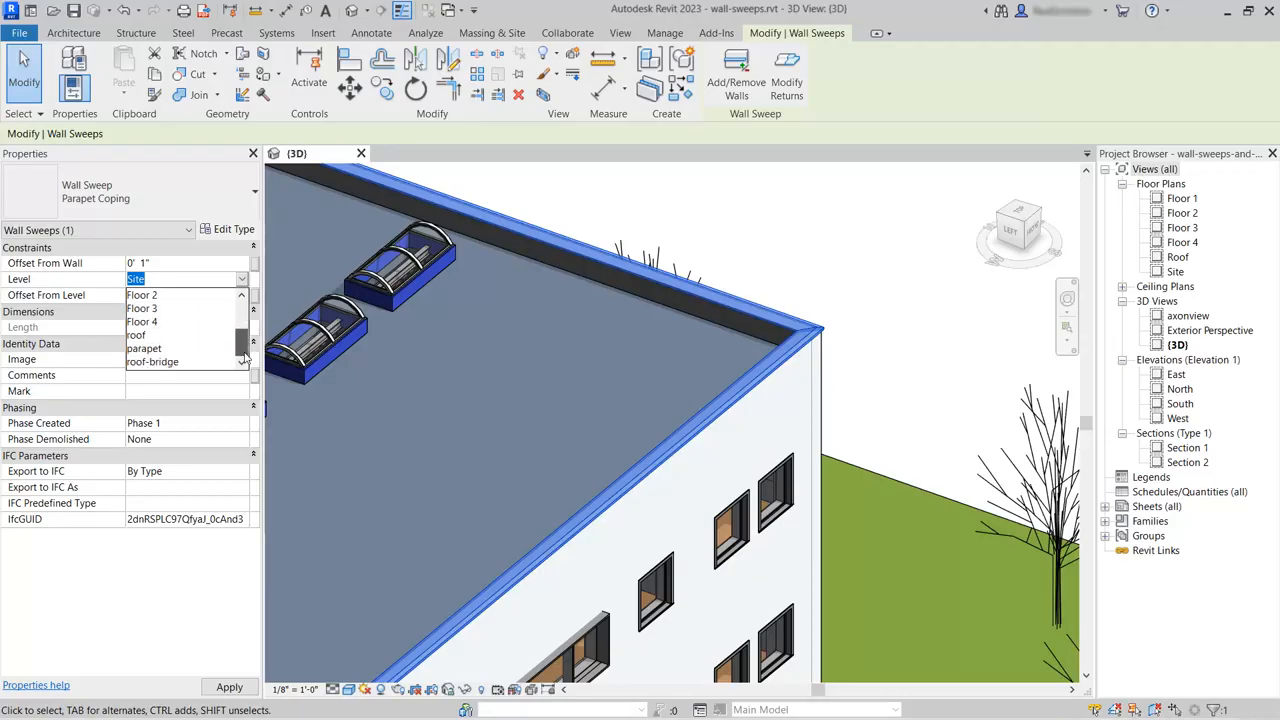
{"action": "left_click", "coordinate": [146, 349]}
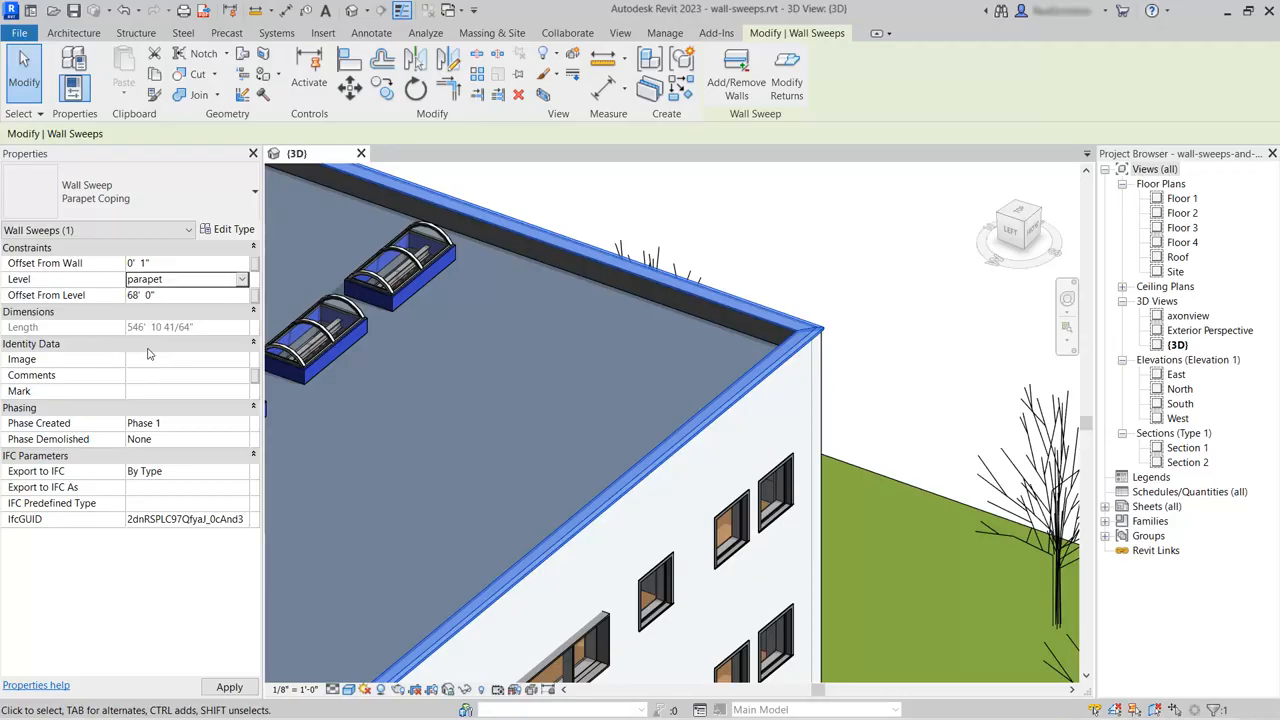
Set the Parapet Coping sweep's Offset From Level to 0' 0" and clear the selection.
{"action": "left_click", "coordinate": [174, 296]}
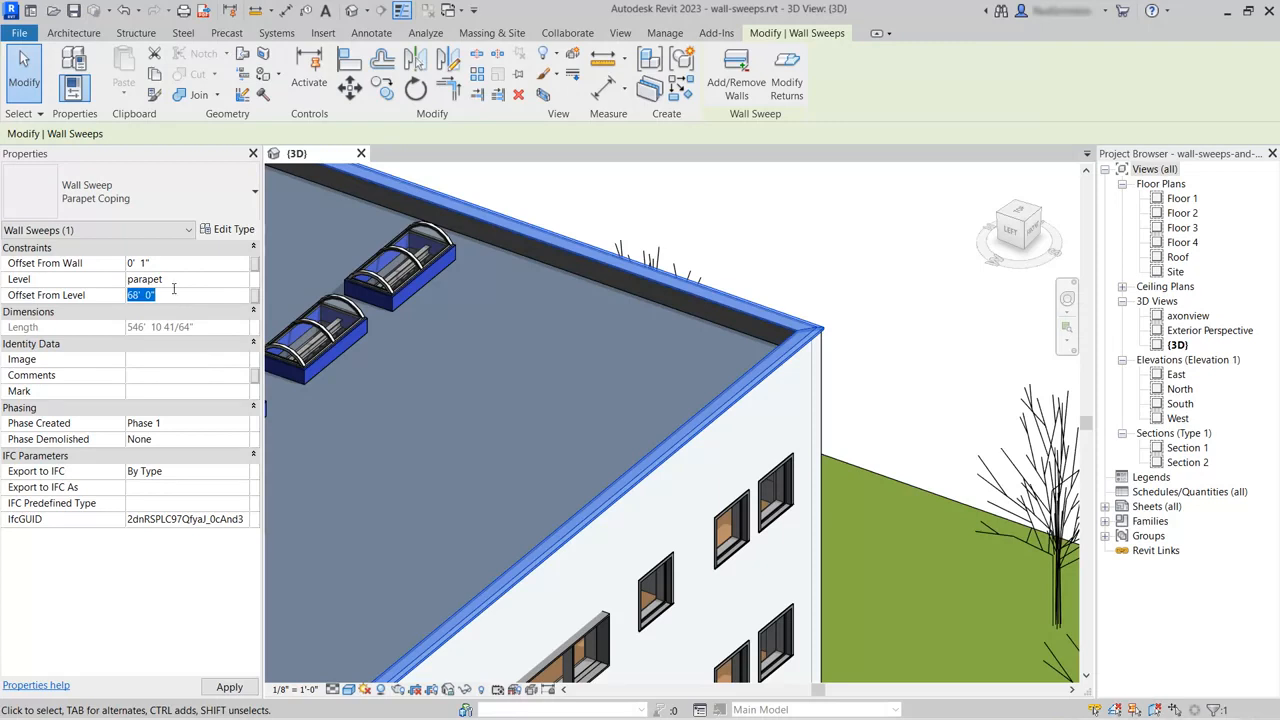
{"action": "type", "text": "0"}
{"action": "key", "text": "Return"}
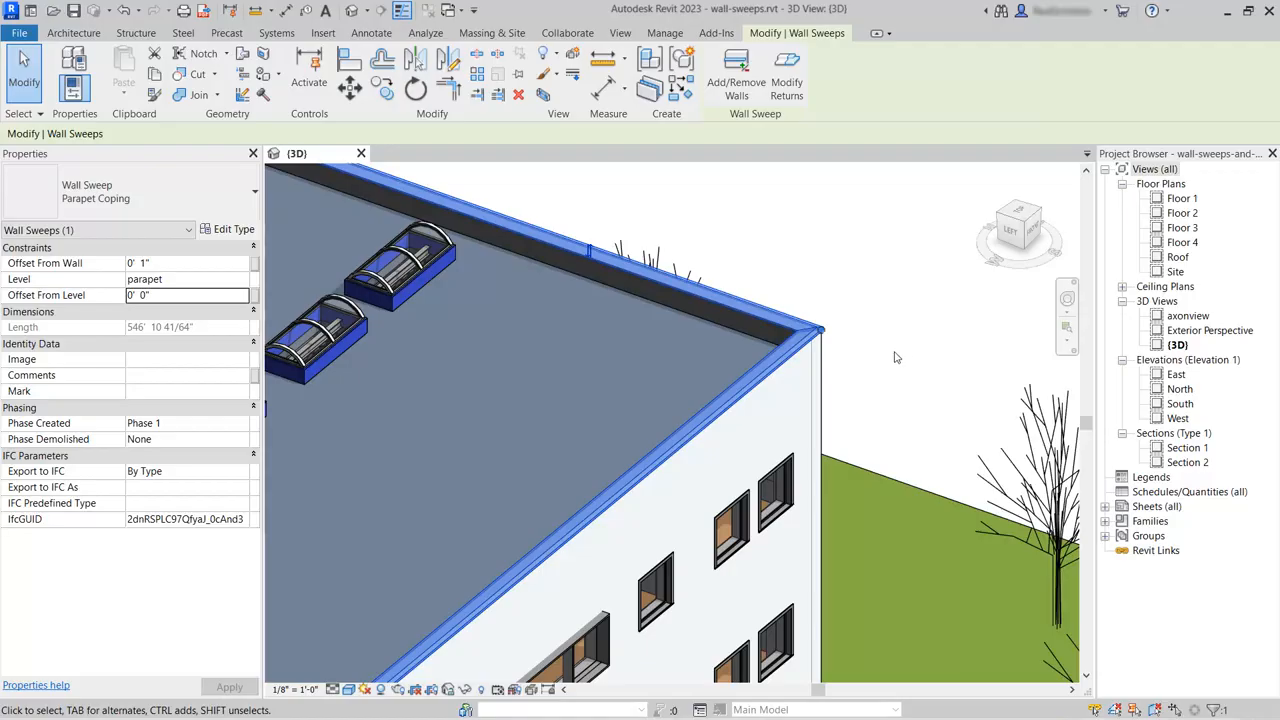
{"action": "scroll", "coordinate": [895, 360], "scroll_direction": "down", "scroll_amount": 6}
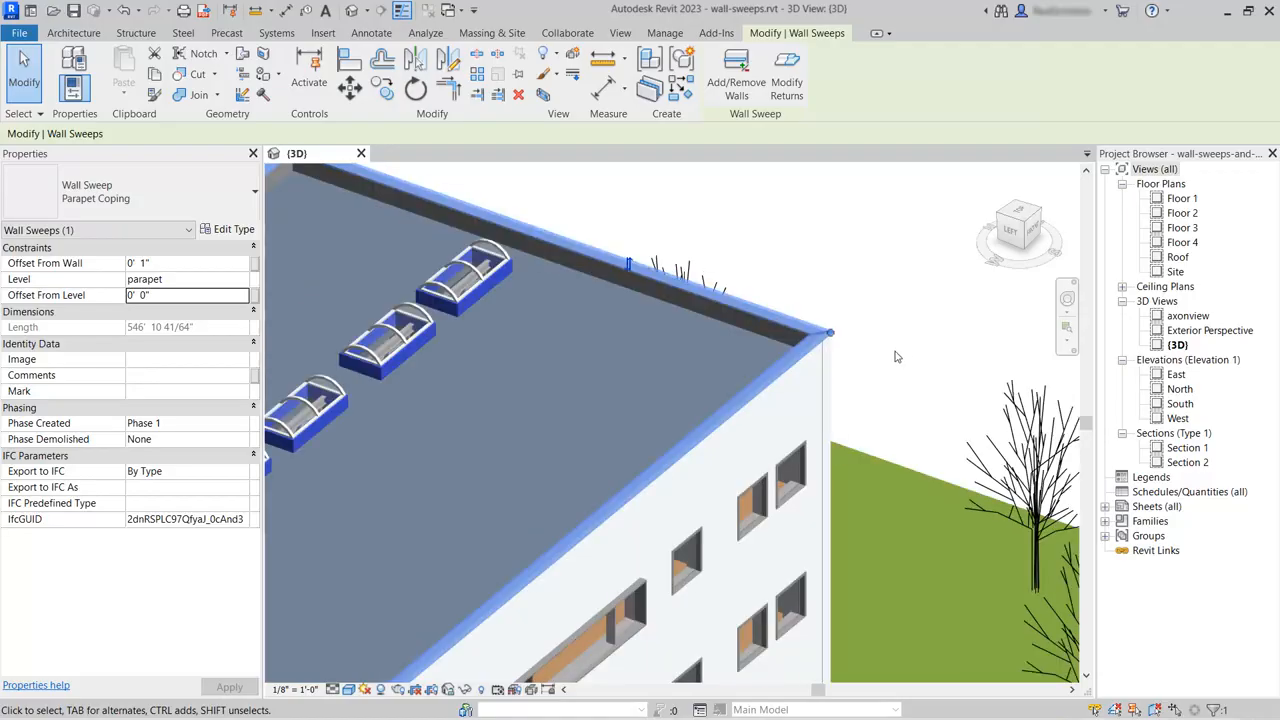
{"action": "middle_click_drag", "start_coordinate": [891, 410], "coordinate": [893, 328]}
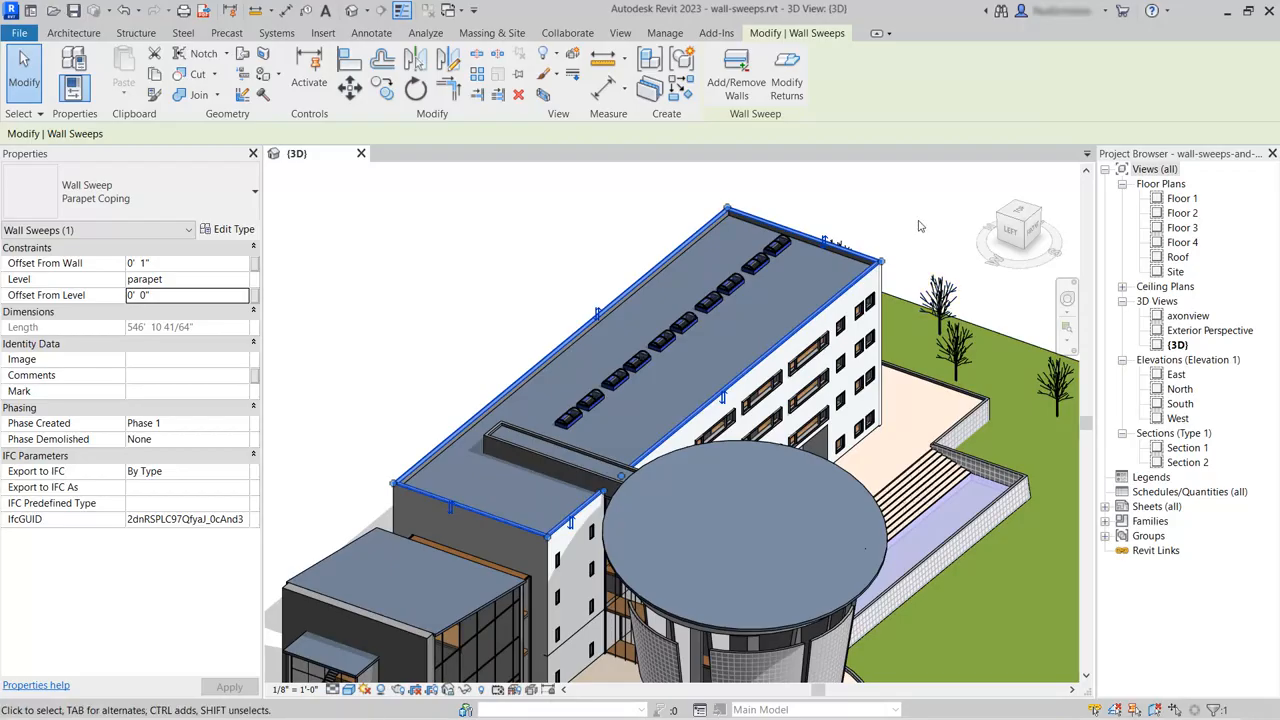
{"action": "left_click", "coordinate": [920, 226]}
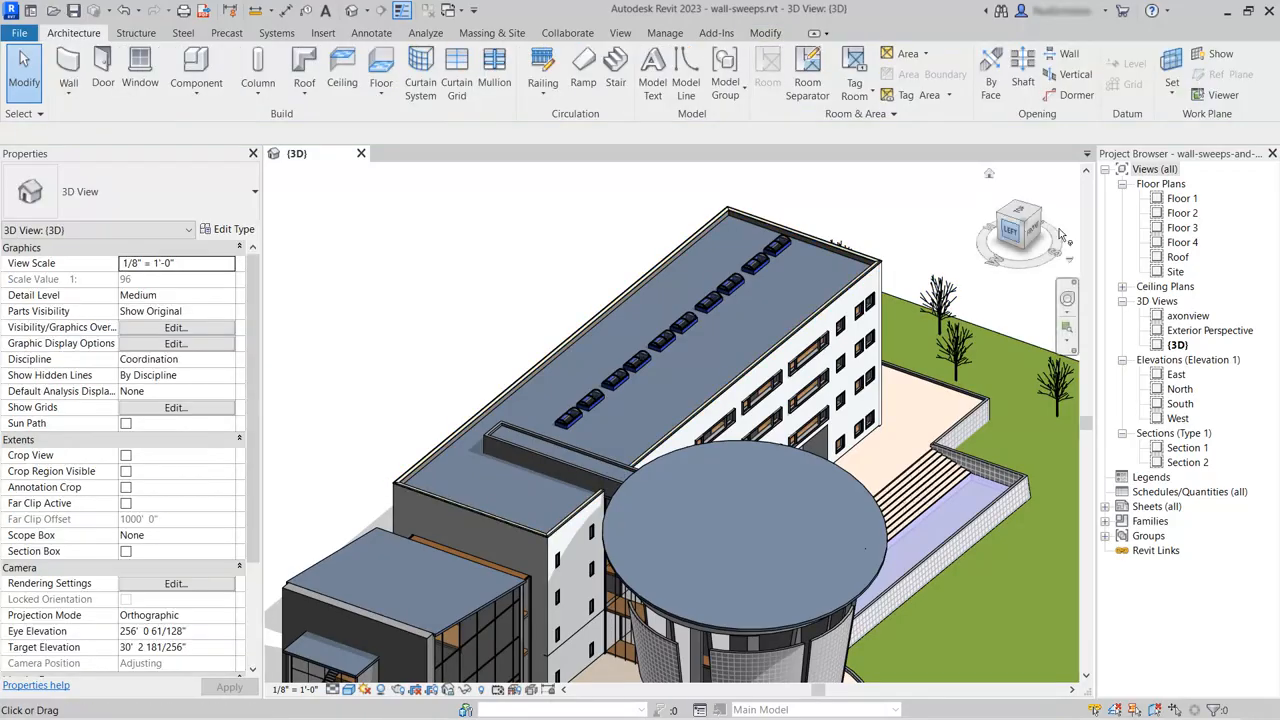
Isolate the Reception 227 room from the Floor 2 plan in the 3D view with a selection box.
{"action": "left_click", "coordinate": [1183, 214]}
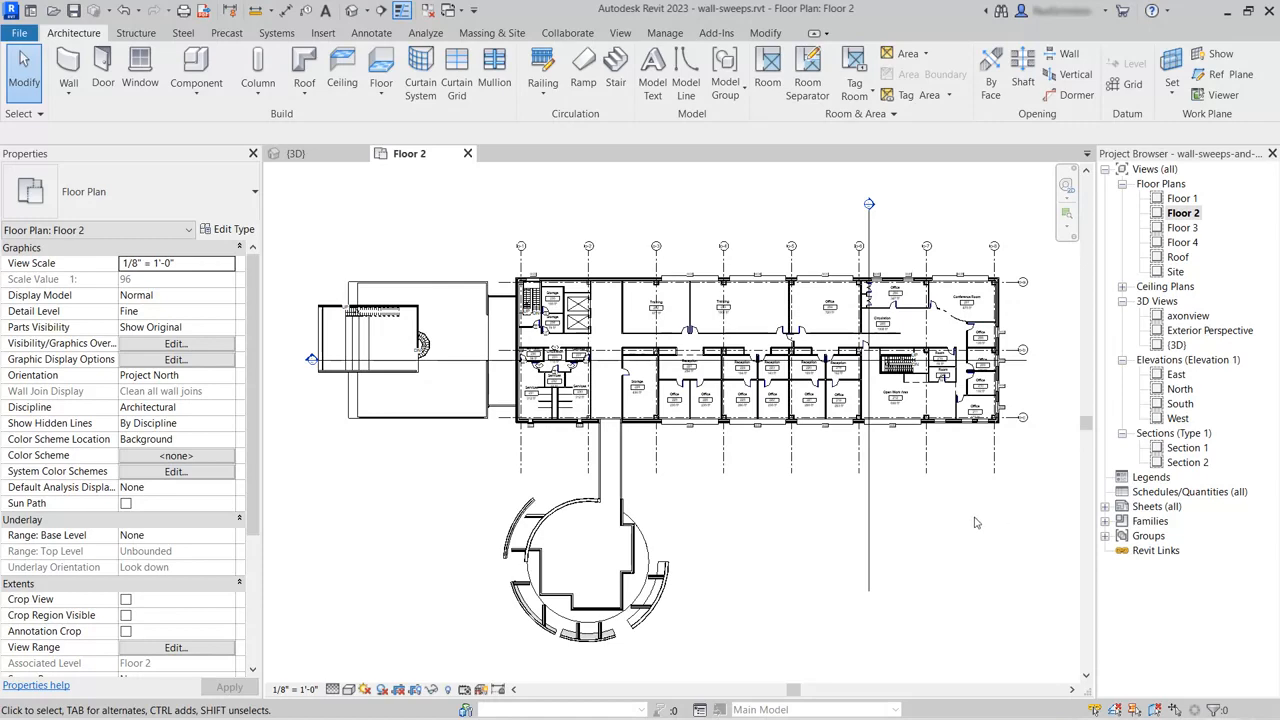
{"action": "scroll", "coordinate": [689, 366], "scroll_direction": "up", "scroll_amount": 6}
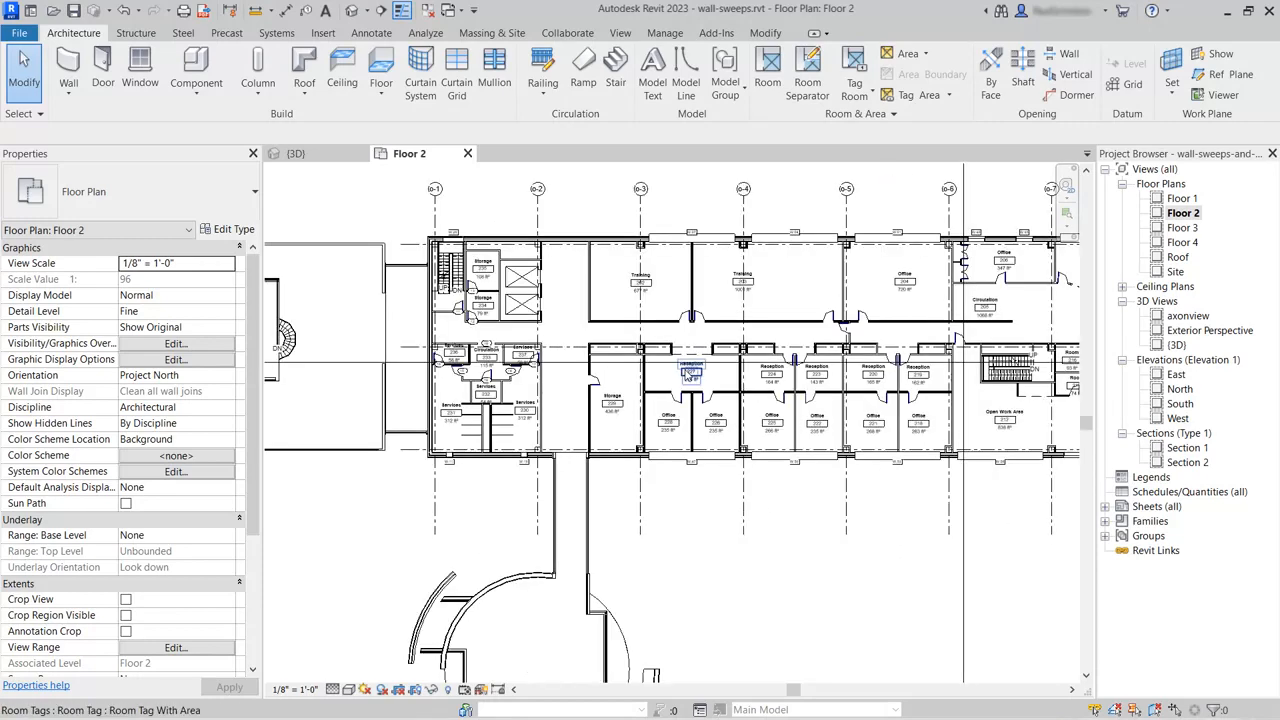
{"action": "scroll", "coordinate": [710, 401], "scroll_direction": "up", "scroll_amount": 3}
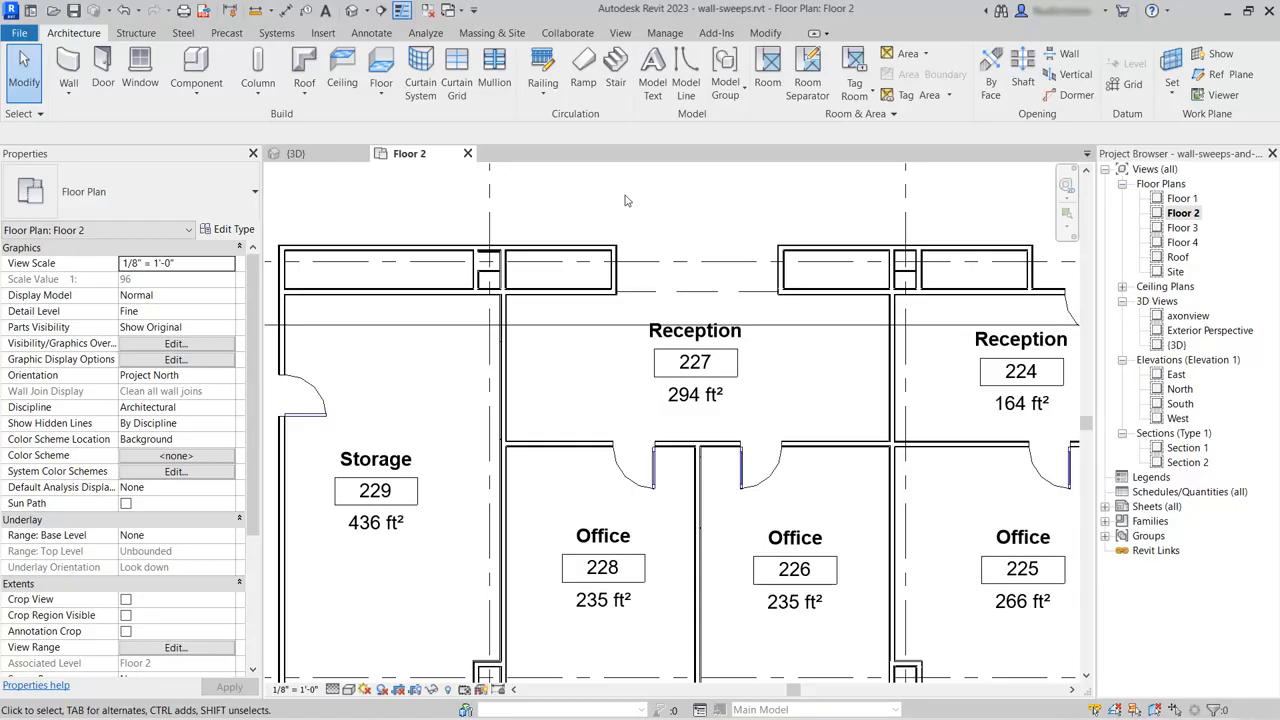
{"action": "left_click", "coordinate": [761, 411]}
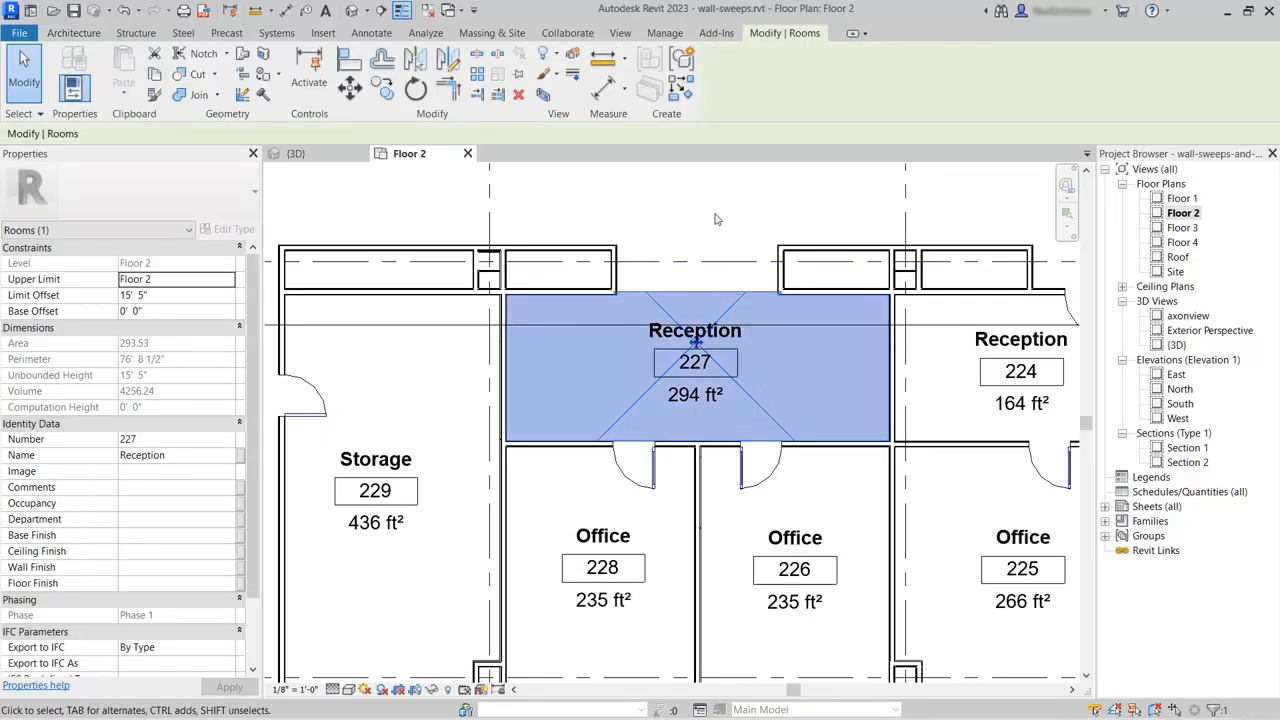
{"action": "left_click", "coordinate": [543, 95]}
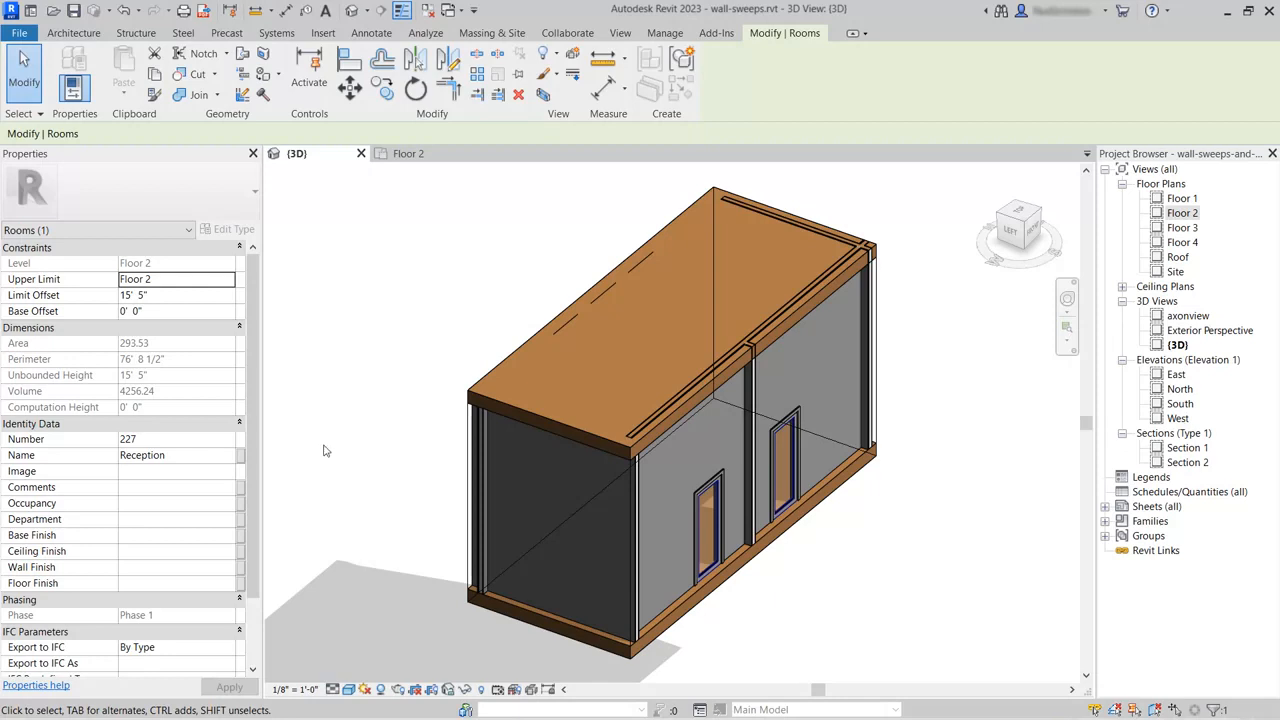
{"action": "left_click", "coordinate": [356, 421]}
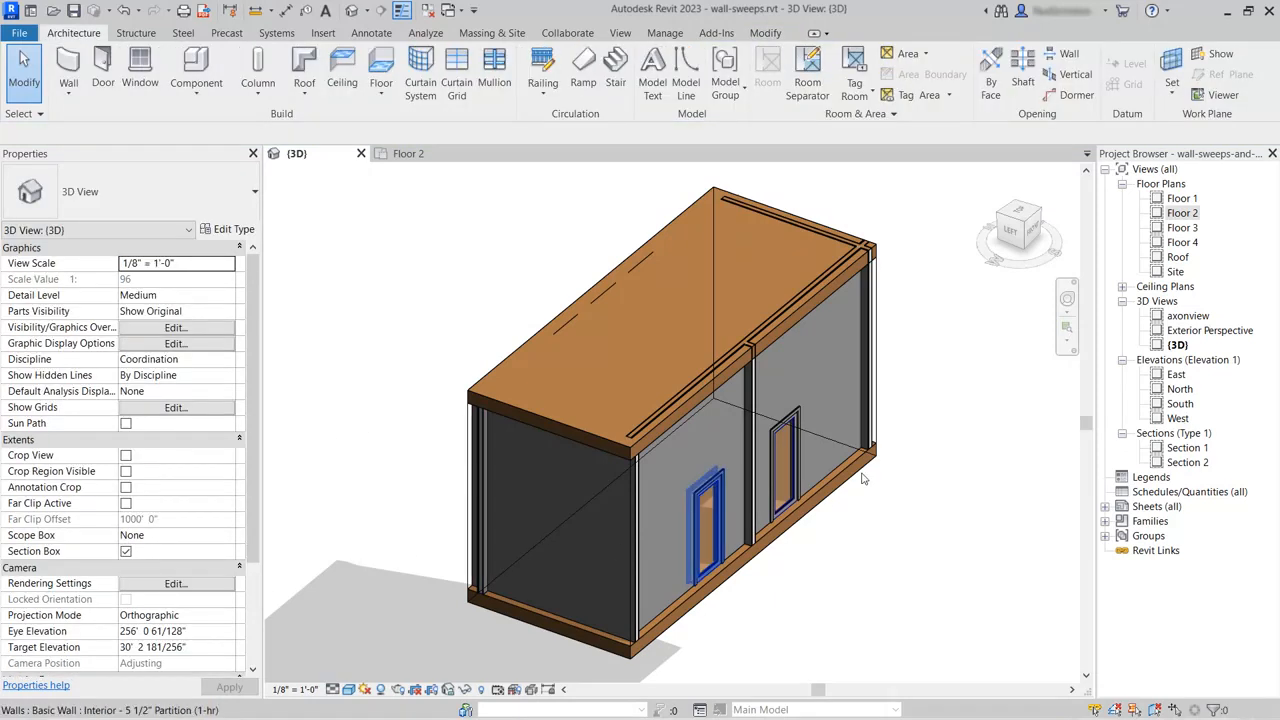
Lower the section box's top below the ceiling slab and extend its side past the door wall to include the adjoining offices.
{"action": "left_click", "coordinate": [882, 290]}
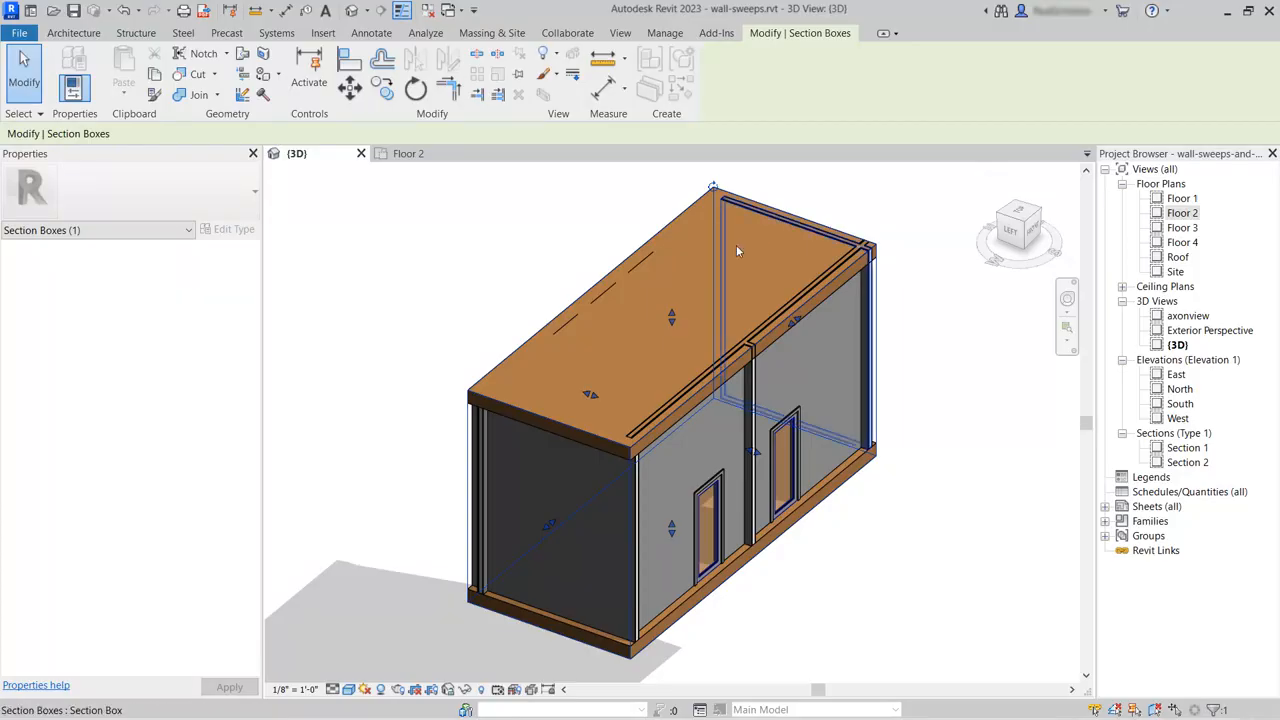
{"action": "left_click_drag", "start_coordinate": [672, 318], "coordinate": [673, 406]}
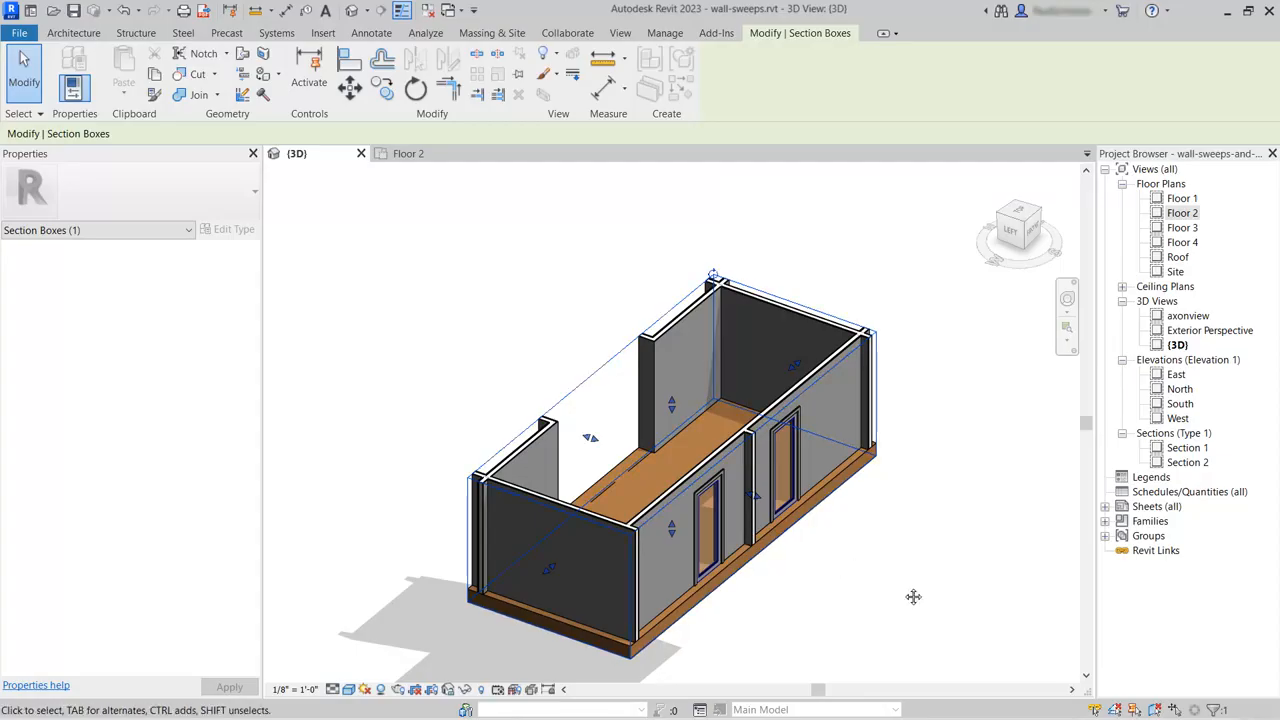
{"action": "middle_click_drag", "start_coordinate": [914, 597], "coordinate": [883, 537]}
{"action": "left_click_drag", "start_coordinate": [722, 440], "coordinate": [880, 494]}
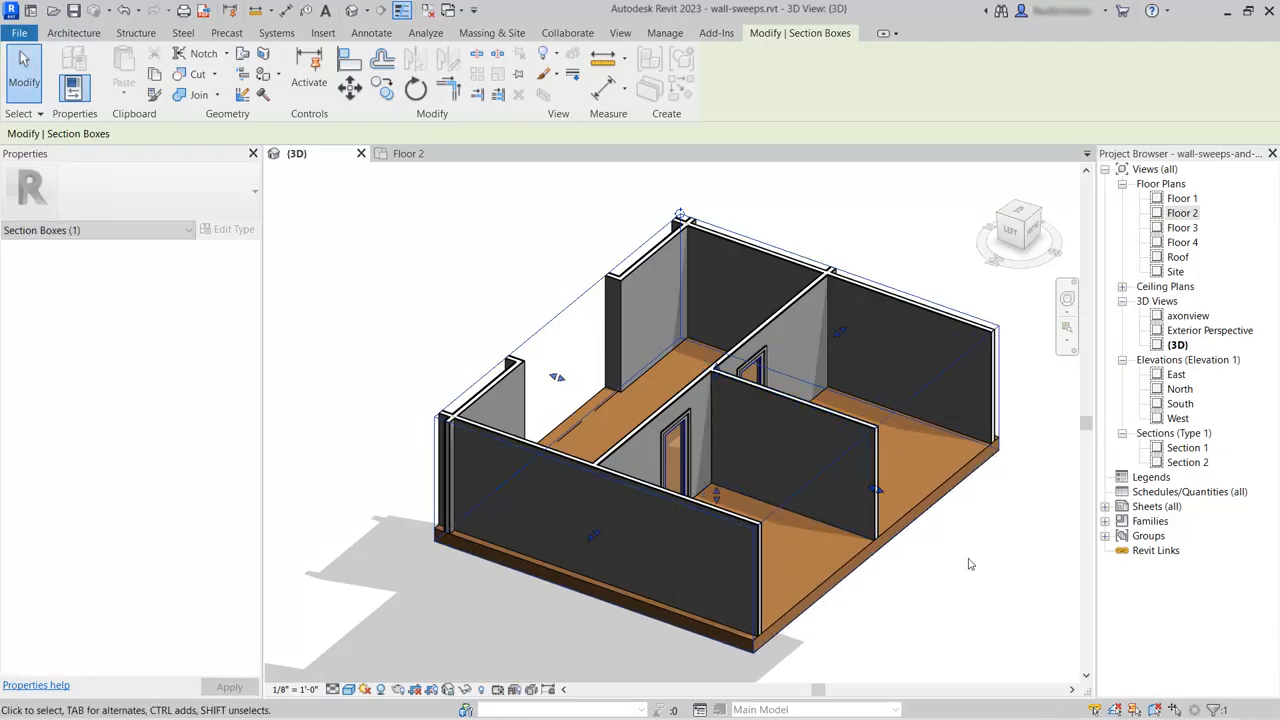
{"action": "left_click", "coordinate": [962, 559]}
Place a horizontal Baseboard wall sweep low along the Reception room's door wall and both adjoining end walls.
{"action": "middle_click_drag", "start_coordinate": [458, 332], "coordinate": [930, 570], "text": "shift"}
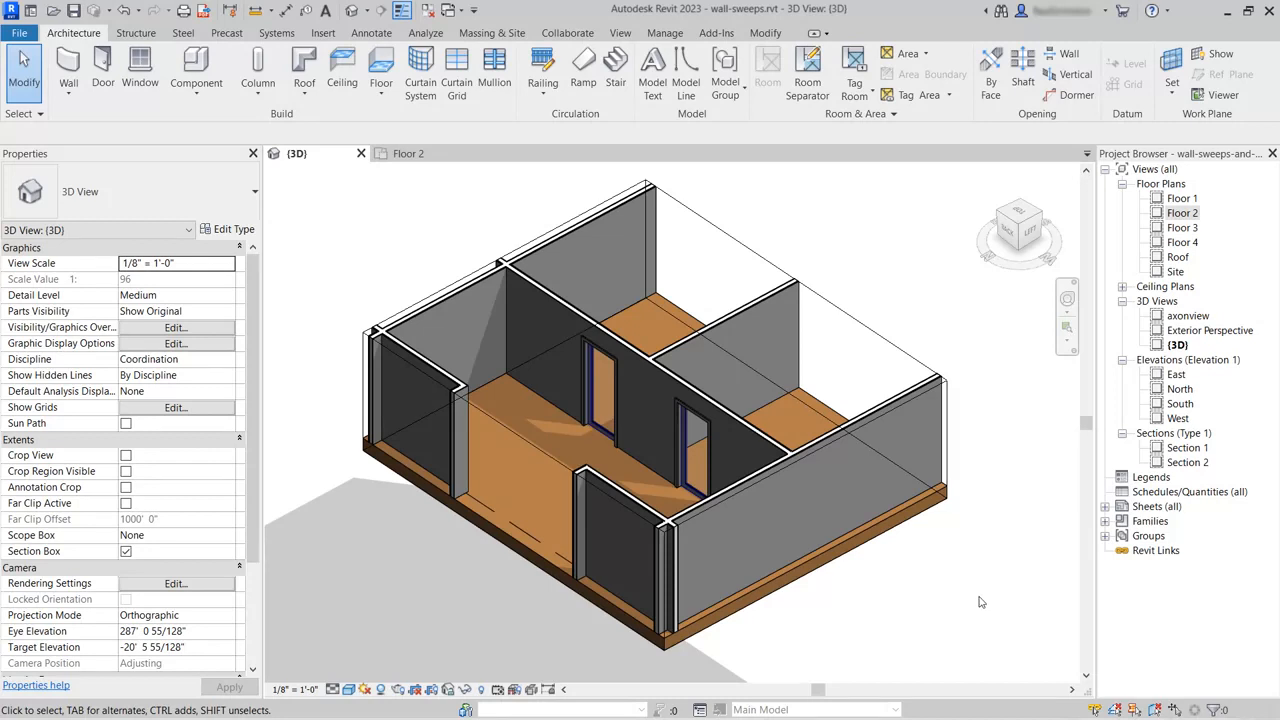
{"action": "left_click", "coordinate": [69, 95]}
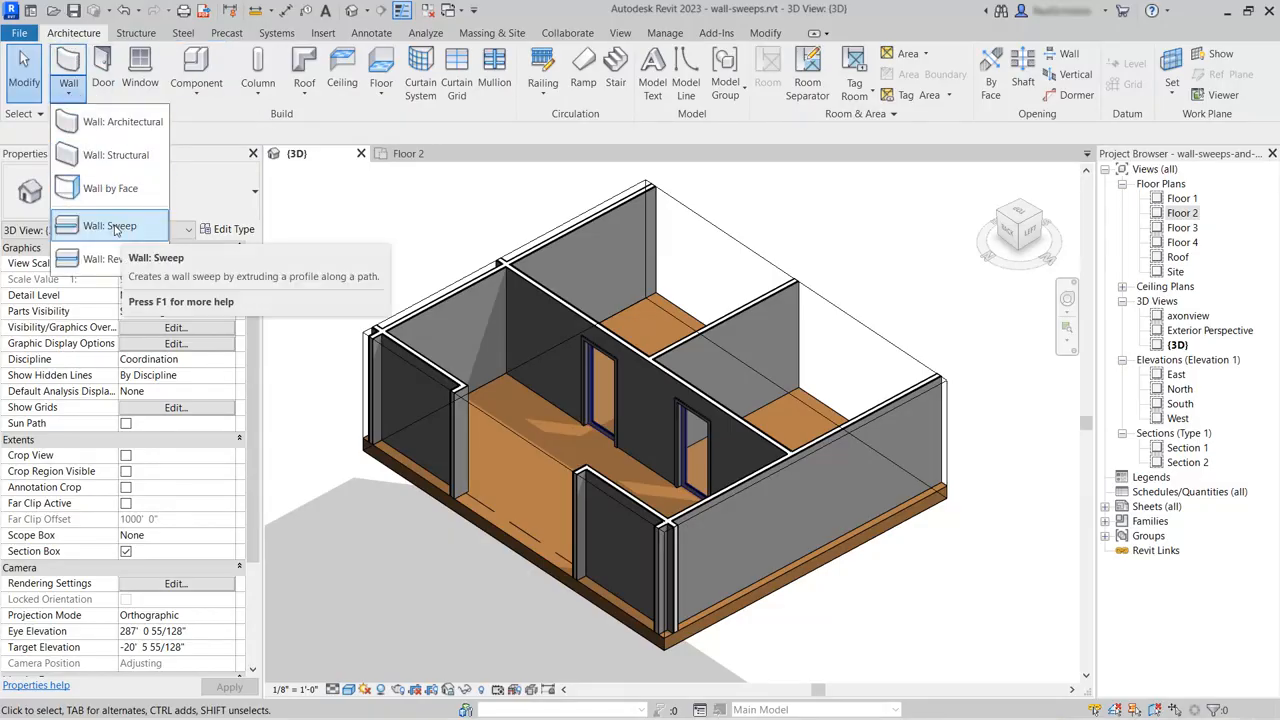
{"action": "left_click", "coordinate": [110, 226]}
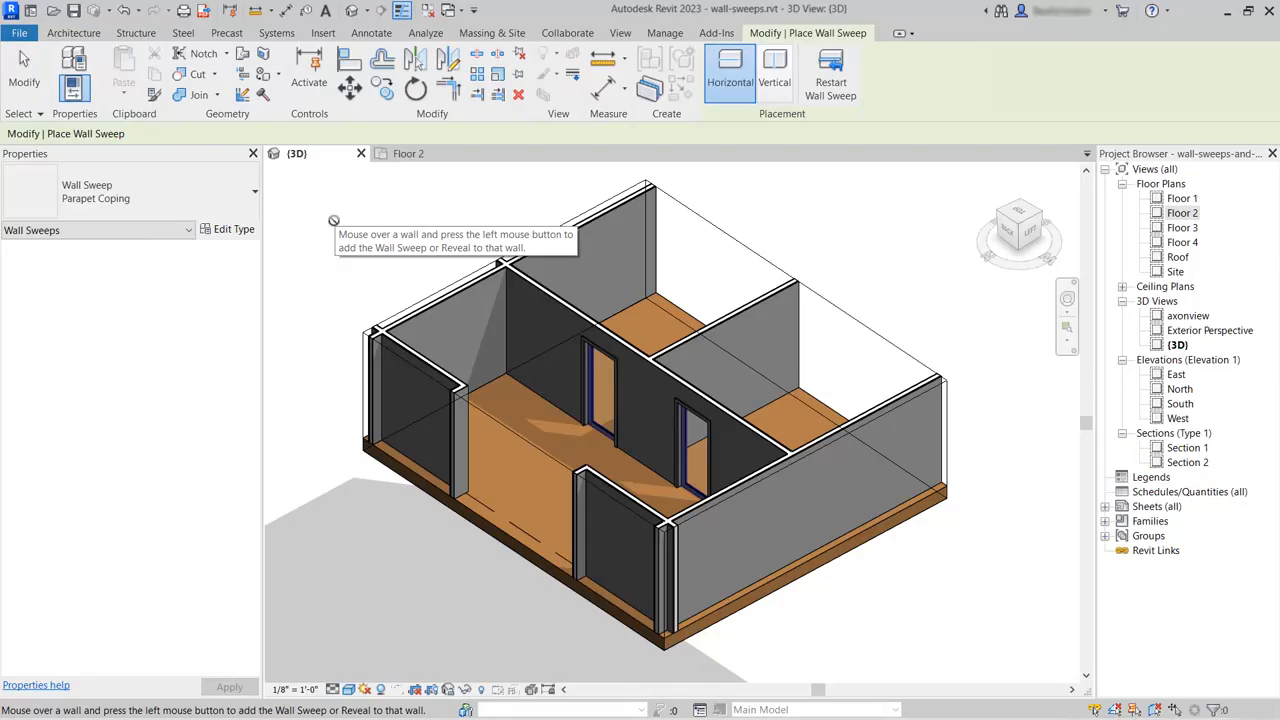
{"action": "left_click", "coordinate": [160, 200]}
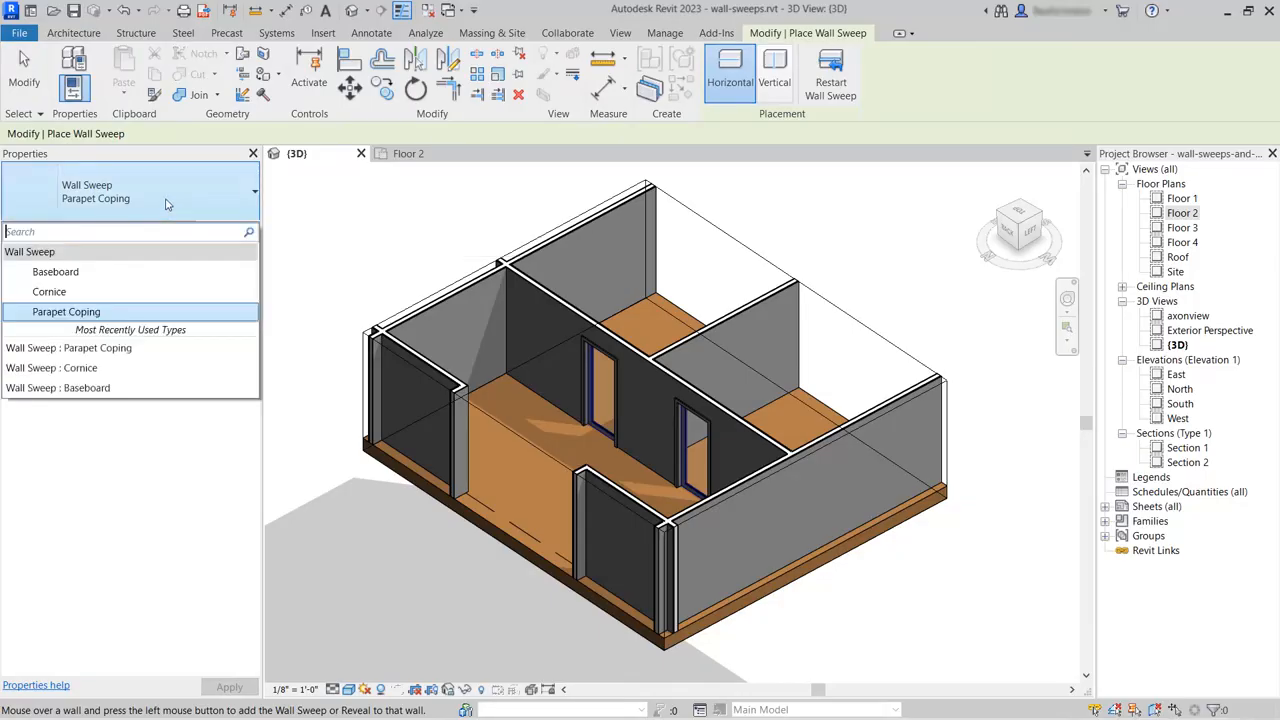
{"action": "left_click", "coordinate": [82, 273]}
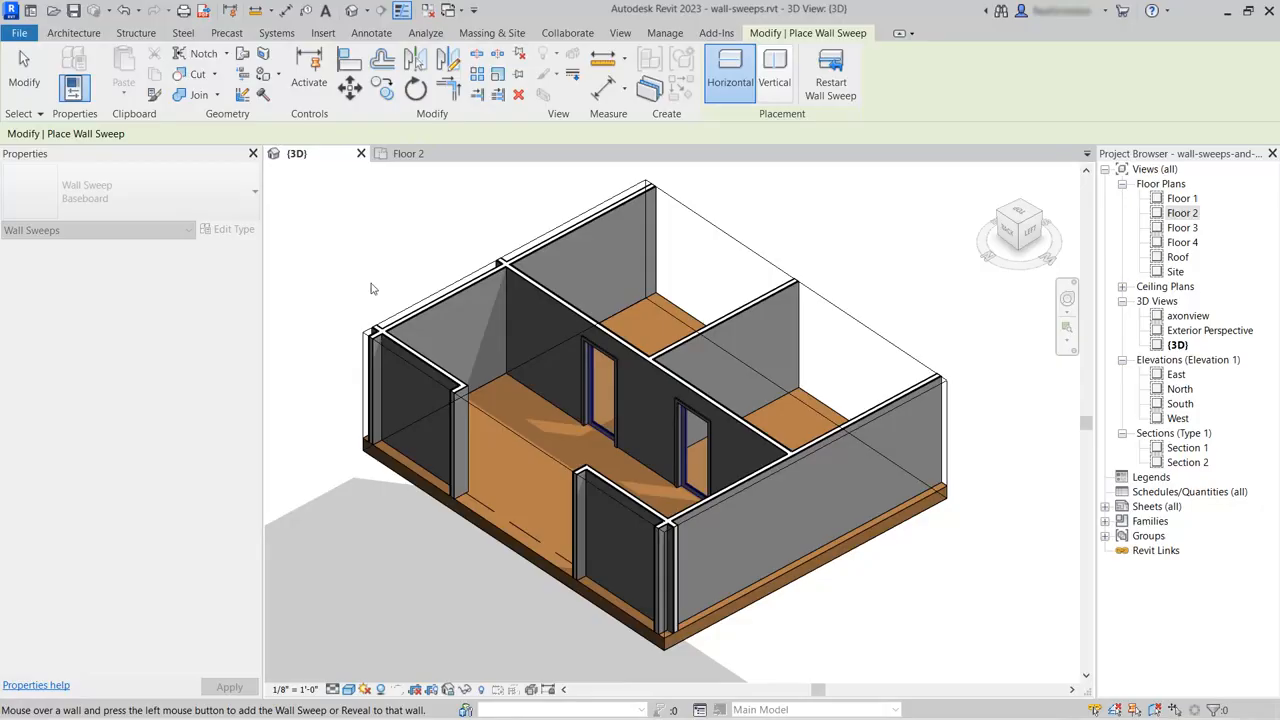
{"action": "left_click", "coordinate": [534, 377]}
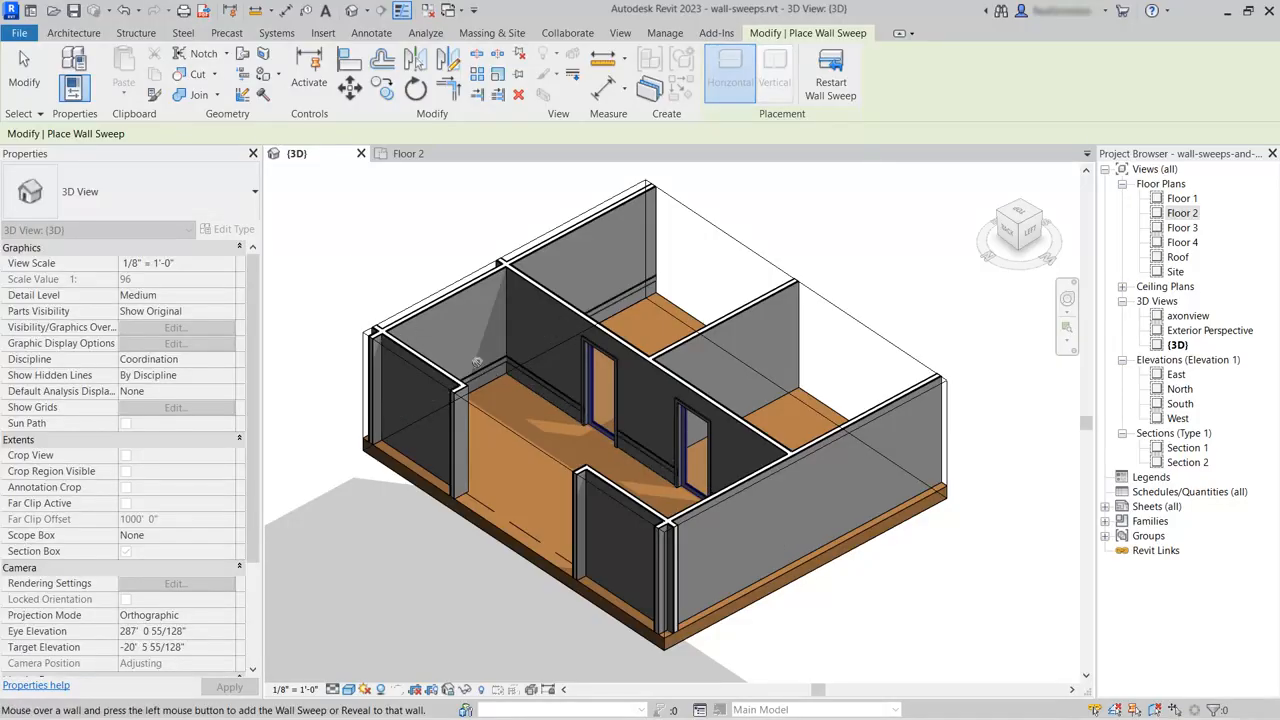
{"action": "middle_click_drag", "start_coordinate": [368, 302], "coordinate": [800, 336], "text": "shift"}
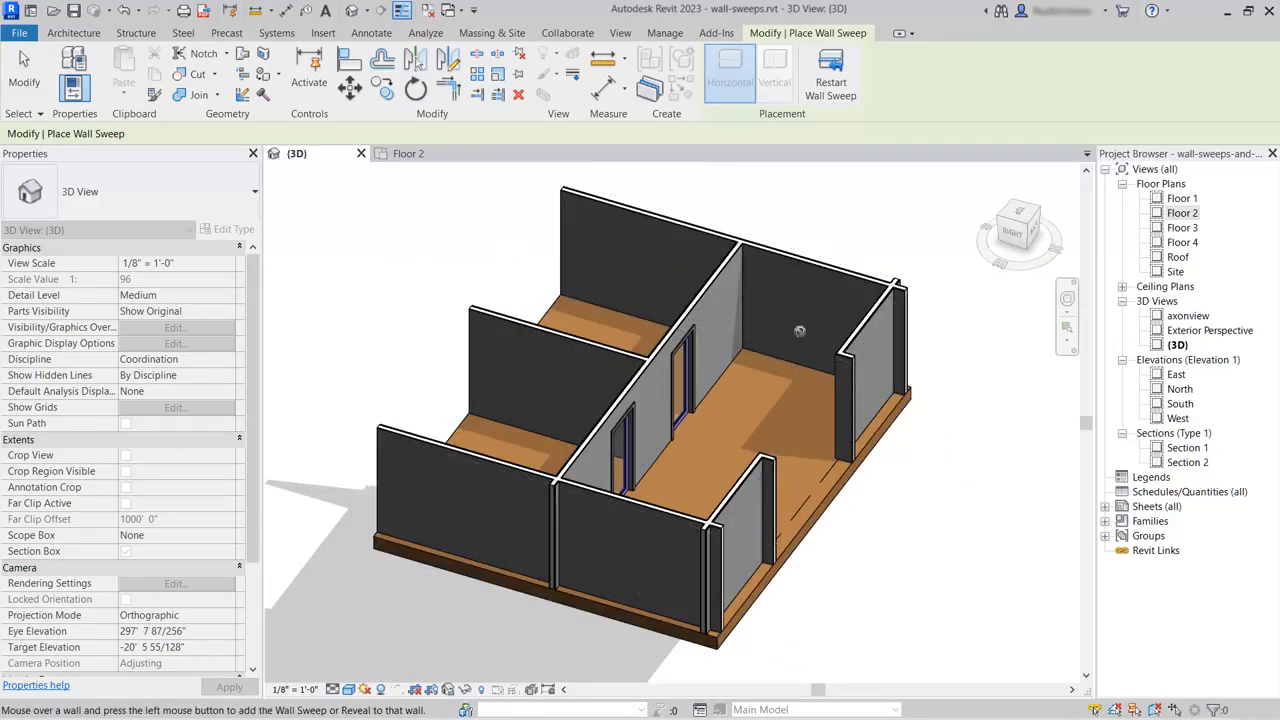
{"action": "left_click", "coordinate": [769, 344]}
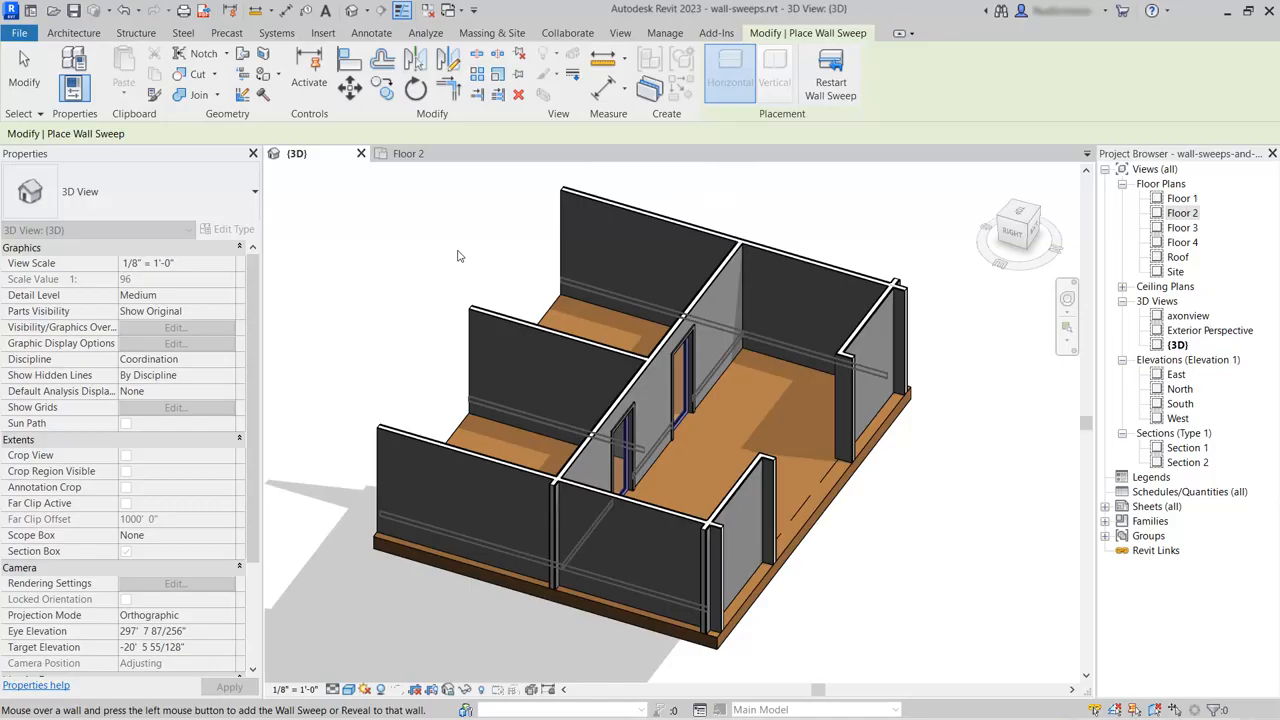
{"action": "left_click", "coordinate": [25, 72]}
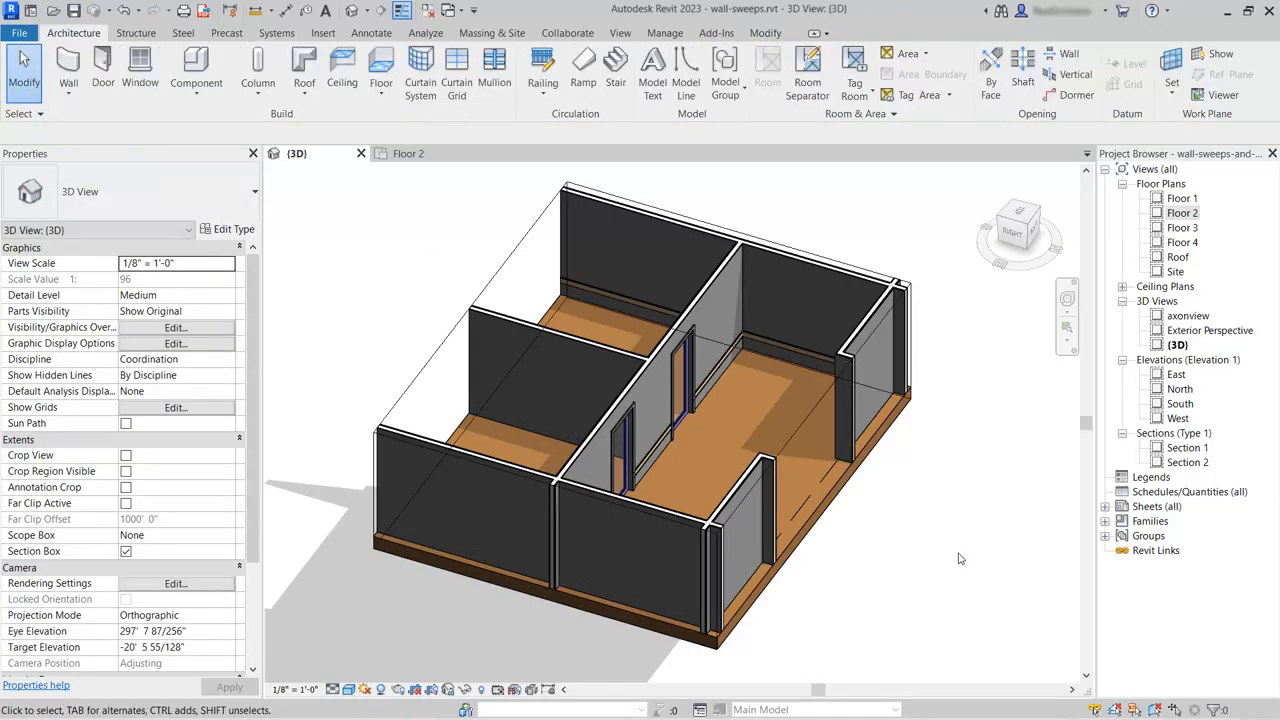
{"action": "middle_click_drag", "start_coordinate": [968, 530], "coordinate": [875, 554], "text": "shift"}
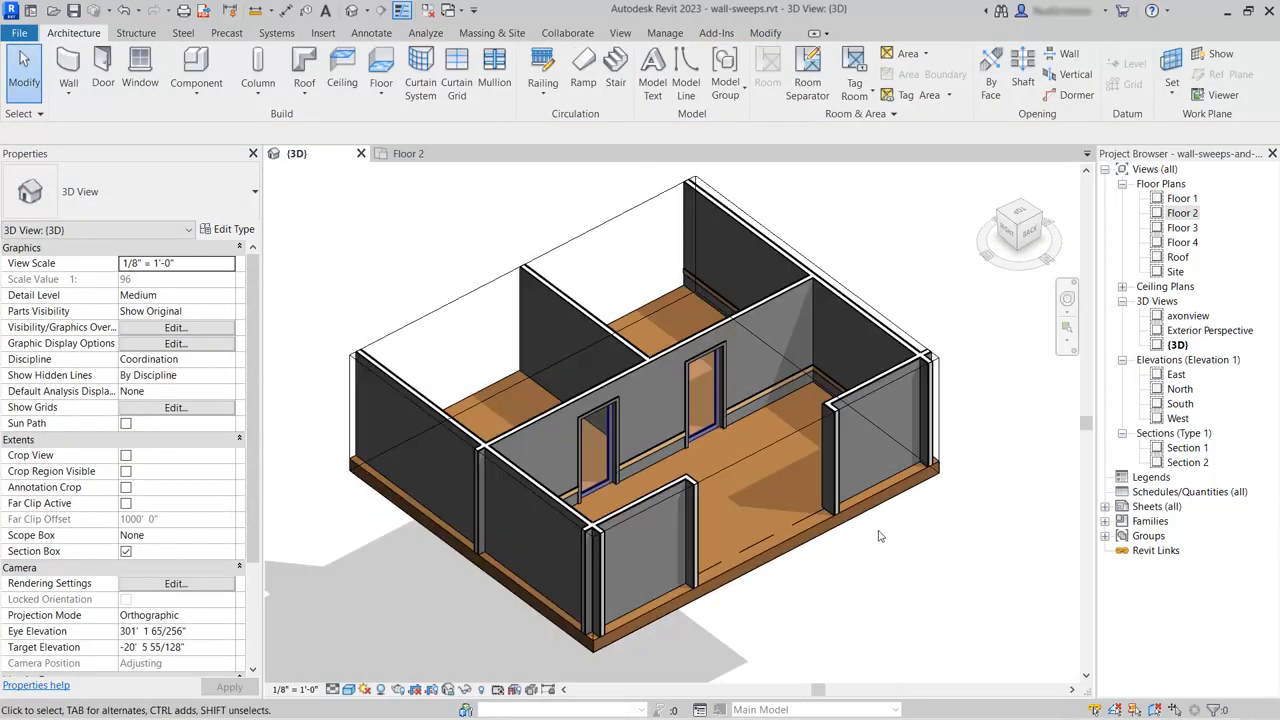
{"action": "scroll", "coordinate": [760, 418], "scroll_direction": "up", "scroll_amount": 4}
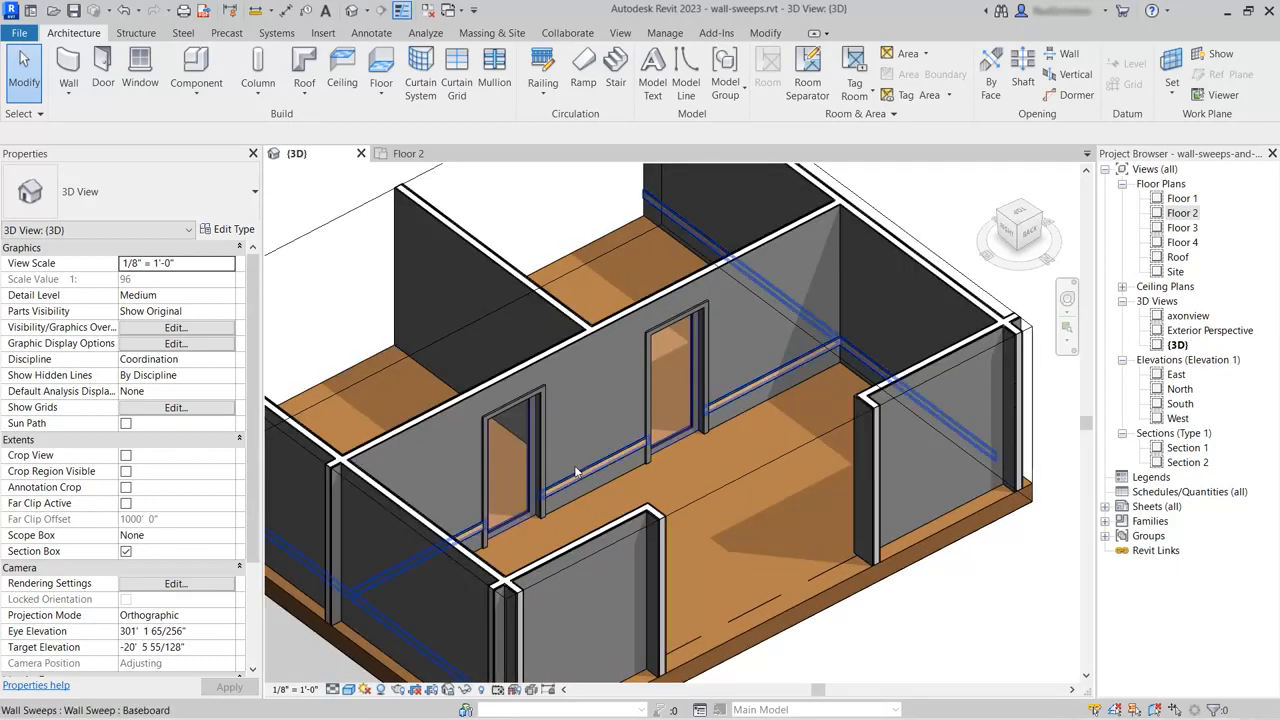
Pull the Baseboard sweep's end out of the adjoining office back to the Reception room's corner with the door wall.
{"action": "scroll", "coordinate": [836, 355], "scroll_direction": "down", "scroll_amount": 3}
{"action": "scroll", "coordinate": [805, 415], "scroll_direction": "up", "scroll_amount": 2}
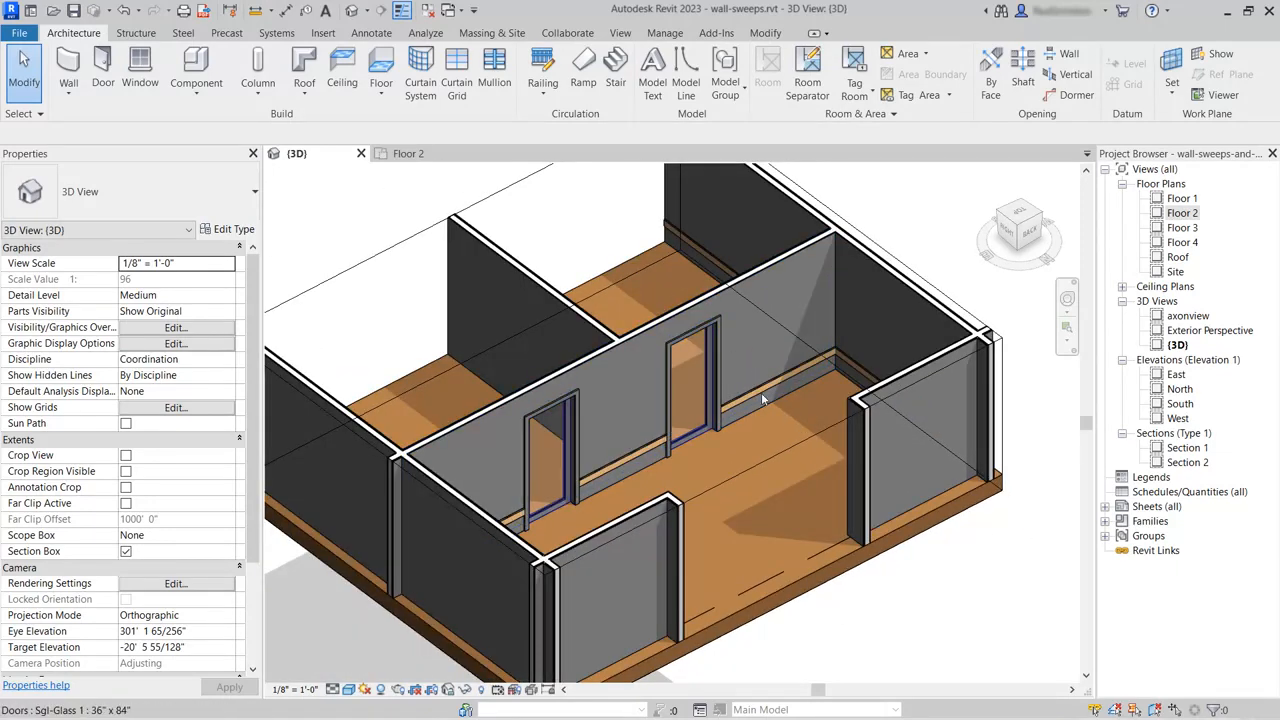
{"action": "middle_click_drag", "start_coordinate": [785, 405], "coordinate": [808, 415], "text": "shift"}
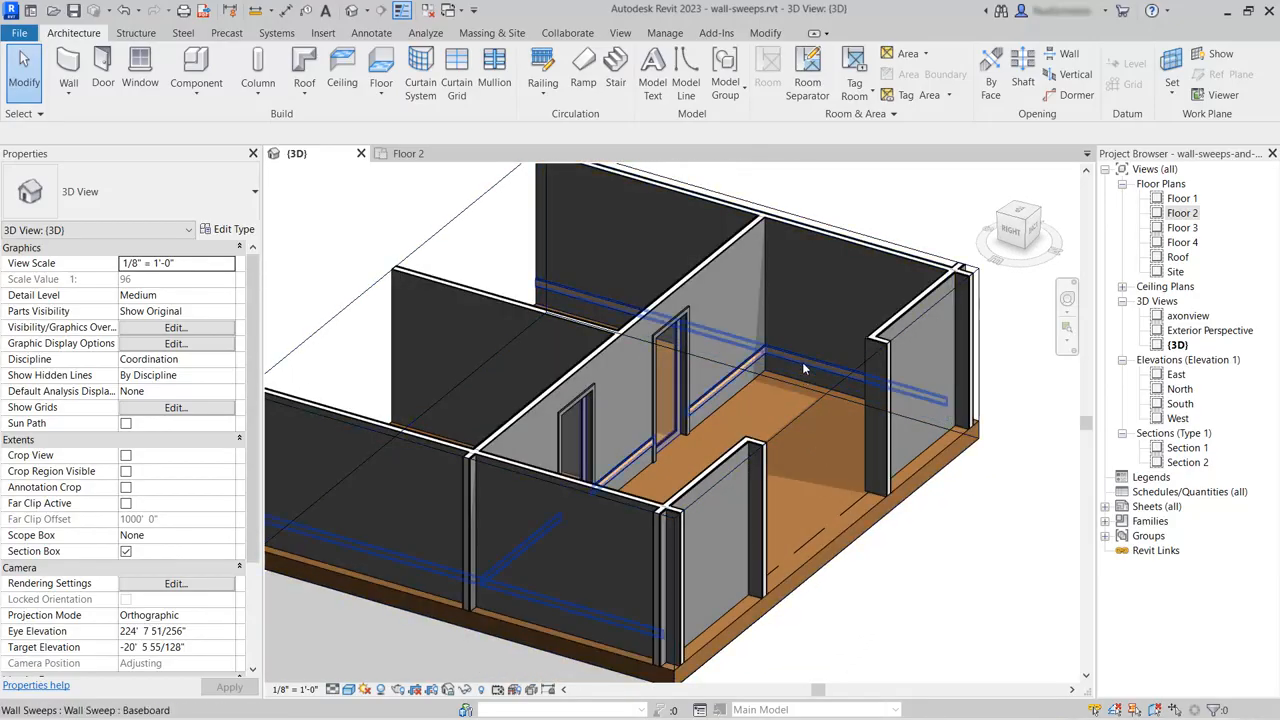
{"action": "left_click", "coordinate": [797, 222]}
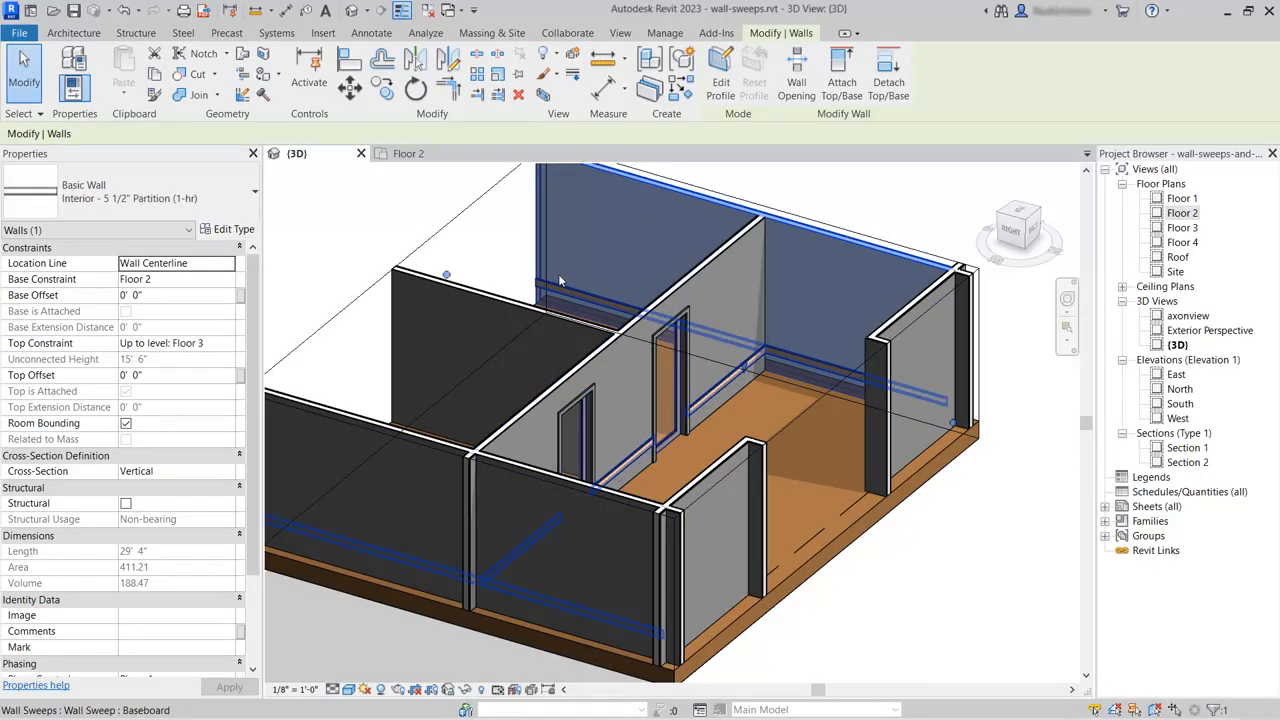
{"action": "left_click", "coordinate": [988, 573]}
{"action": "middle_click_drag", "start_coordinate": [988, 566], "coordinate": [1078, 598], "text": "shift"}
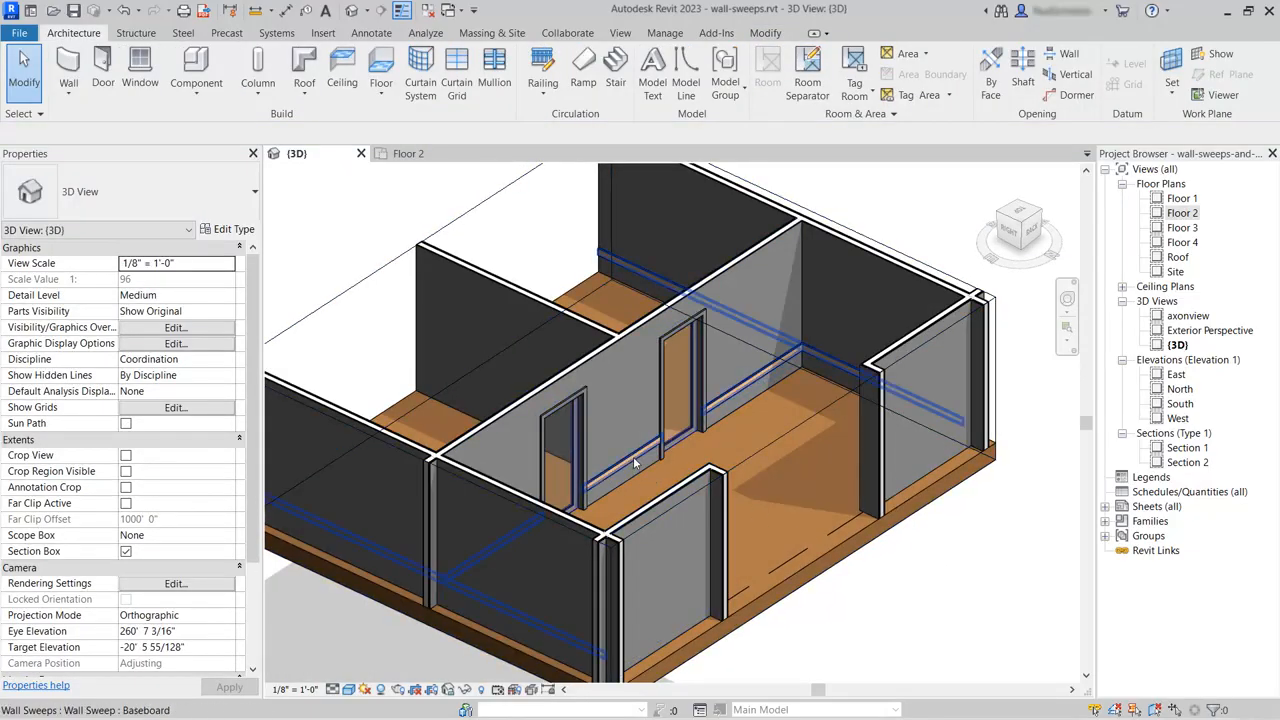
{"action": "left_click", "coordinate": [633, 460]}
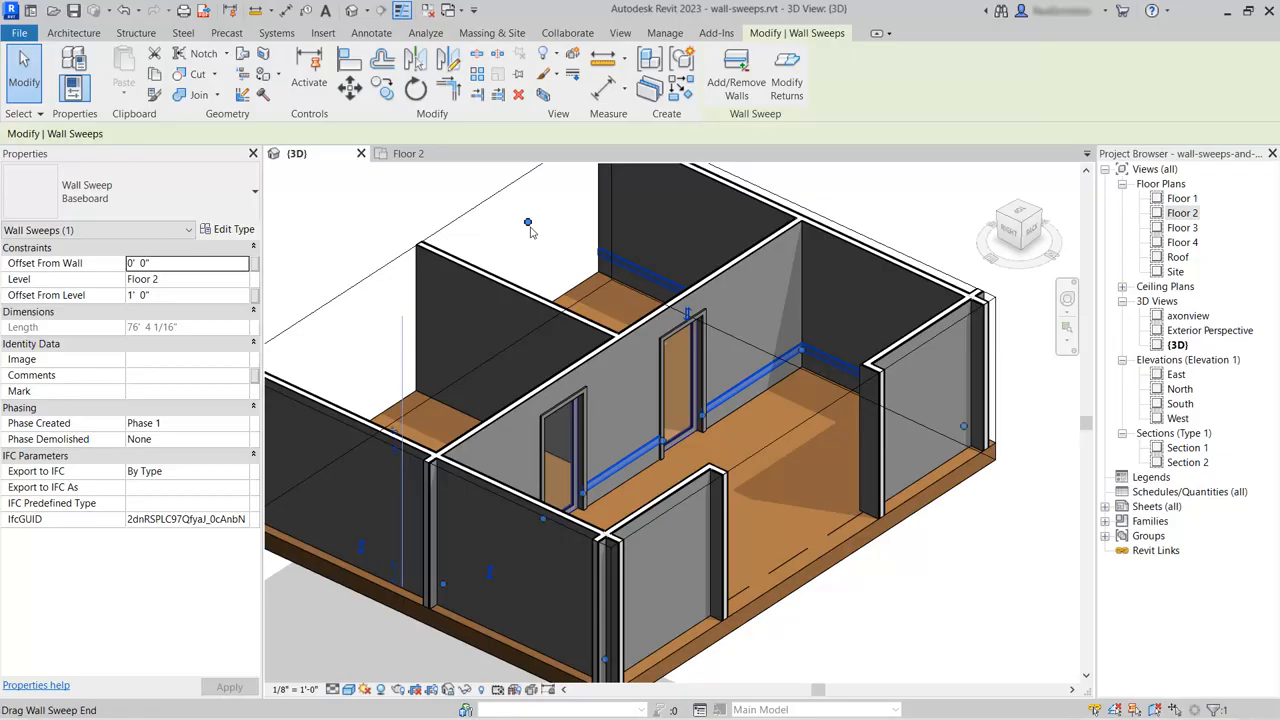
{"action": "left_click_drag", "start_coordinate": [530, 231], "coordinate": [801, 349]}
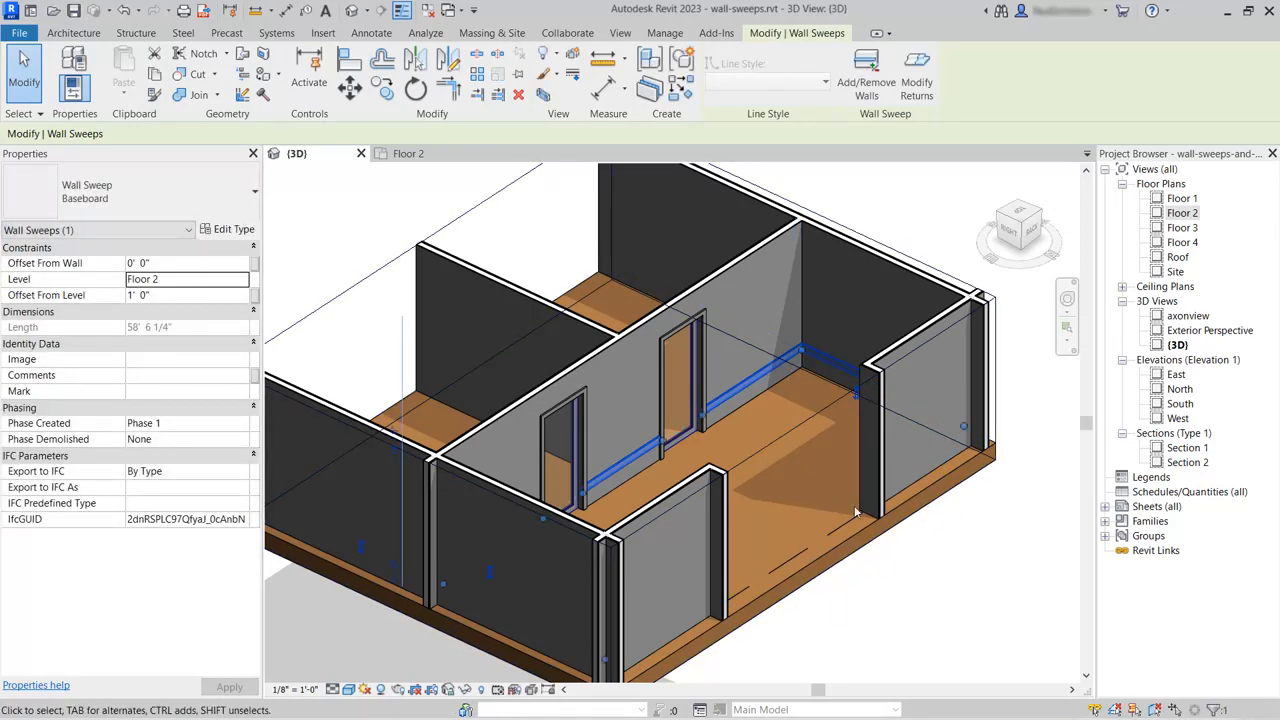
{"action": "middle_click_drag", "start_coordinate": [818, 374], "coordinate": [553, 307], "text": "shift"}
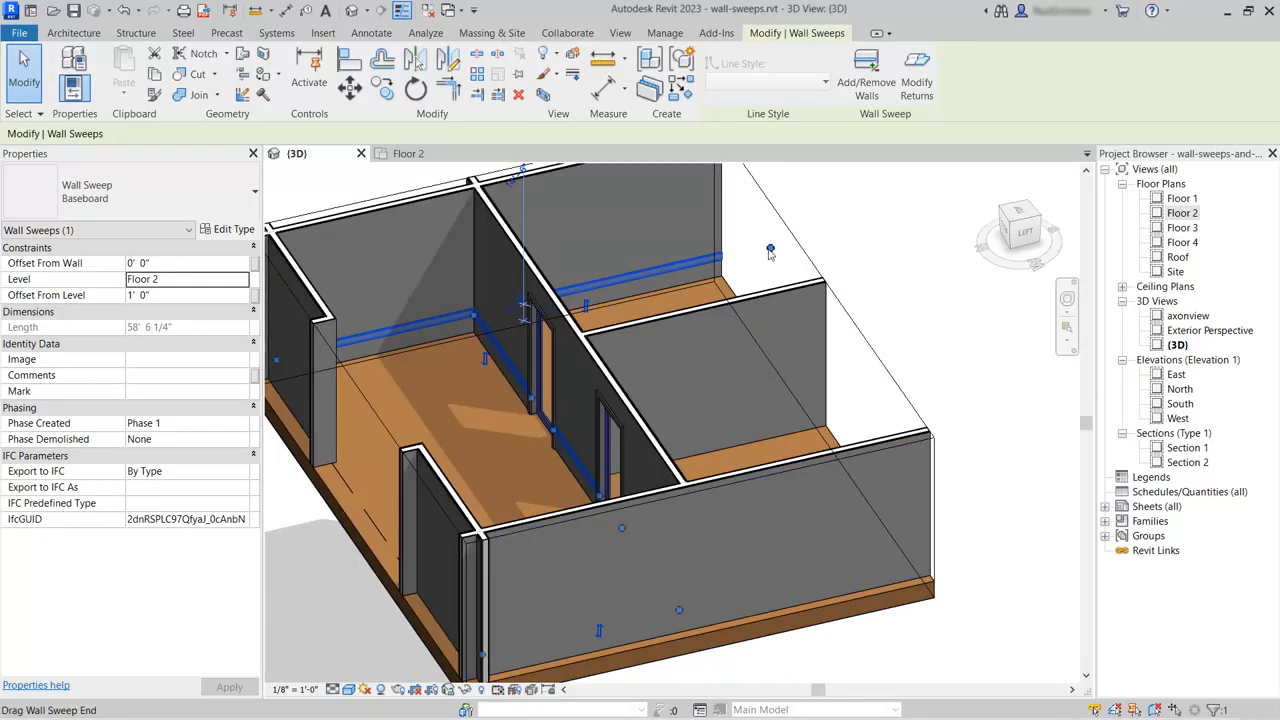
{"action": "left_click_drag", "start_coordinate": [770, 251], "coordinate": [468, 314]}
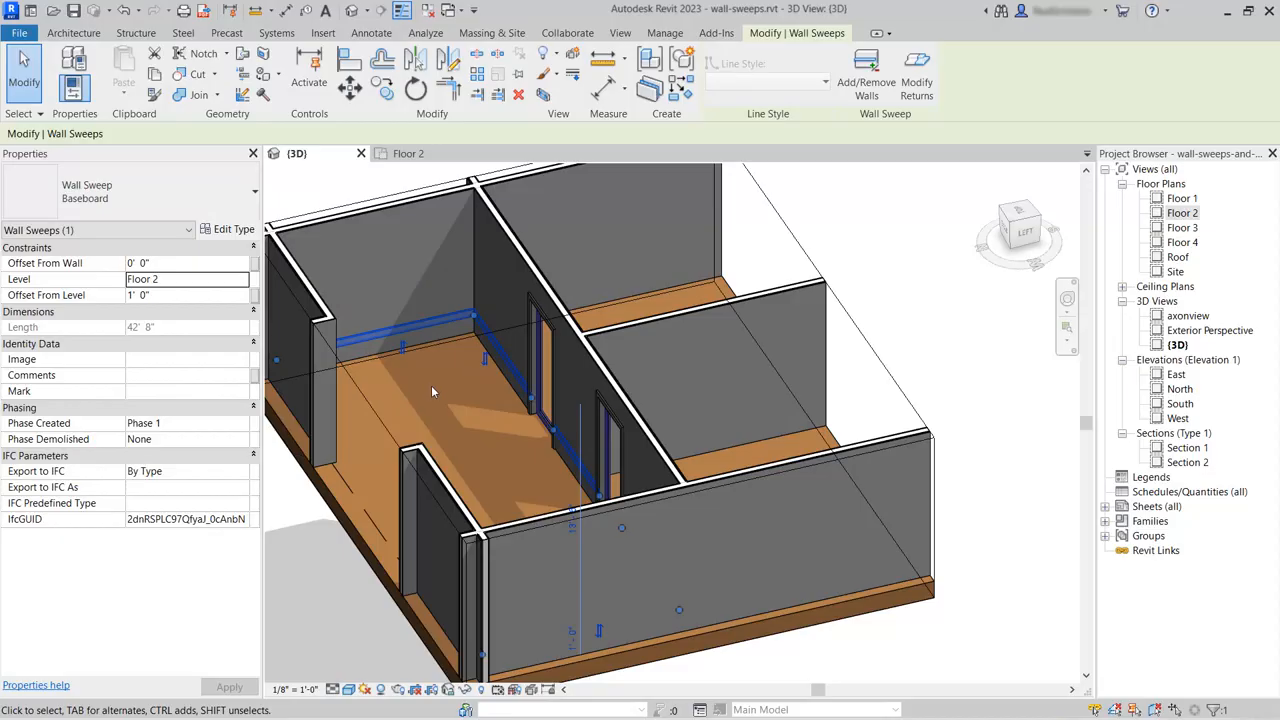
{"action": "left_click", "coordinate": [339, 187]}
Align the bottom edge of the Baseboard sweep to the top surface of the Reception room floor.
{"action": "scroll", "coordinate": [432, 323], "scroll_direction": "up", "scroll_amount": 5}
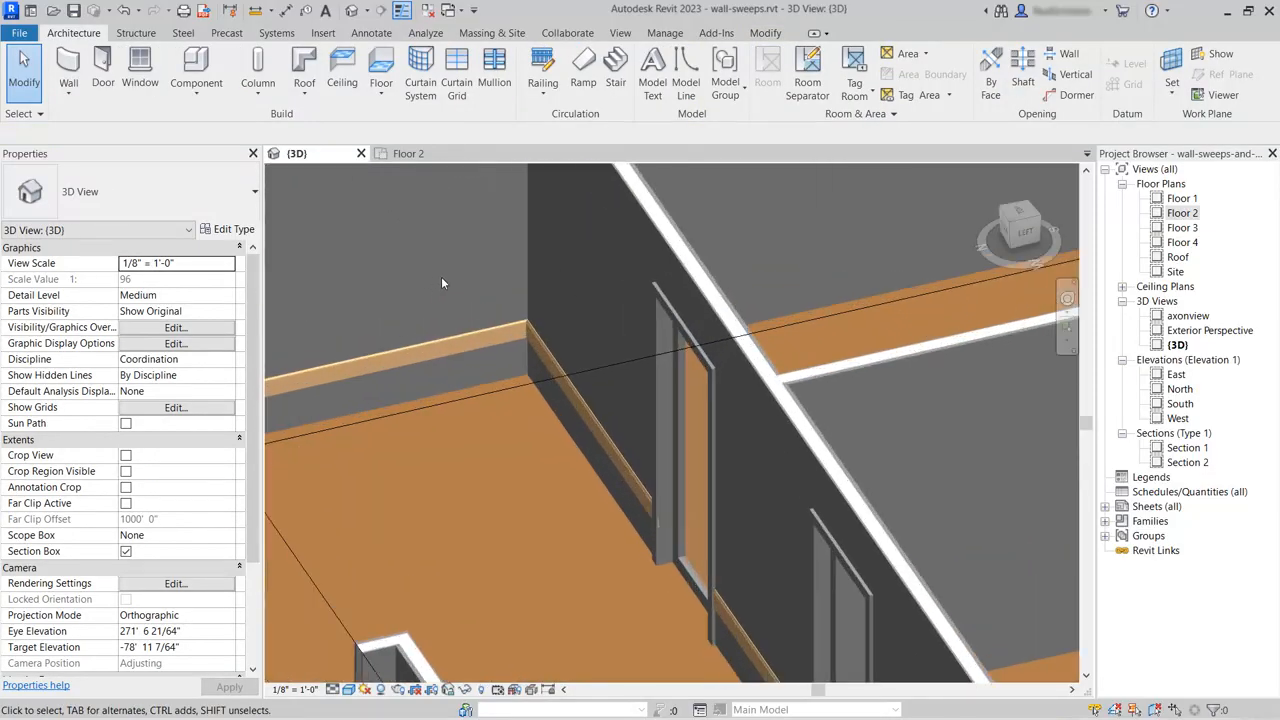
{"action": "scroll", "coordinate": [518, 327], "scroll_direction": "up", "scroll_amount": 5}
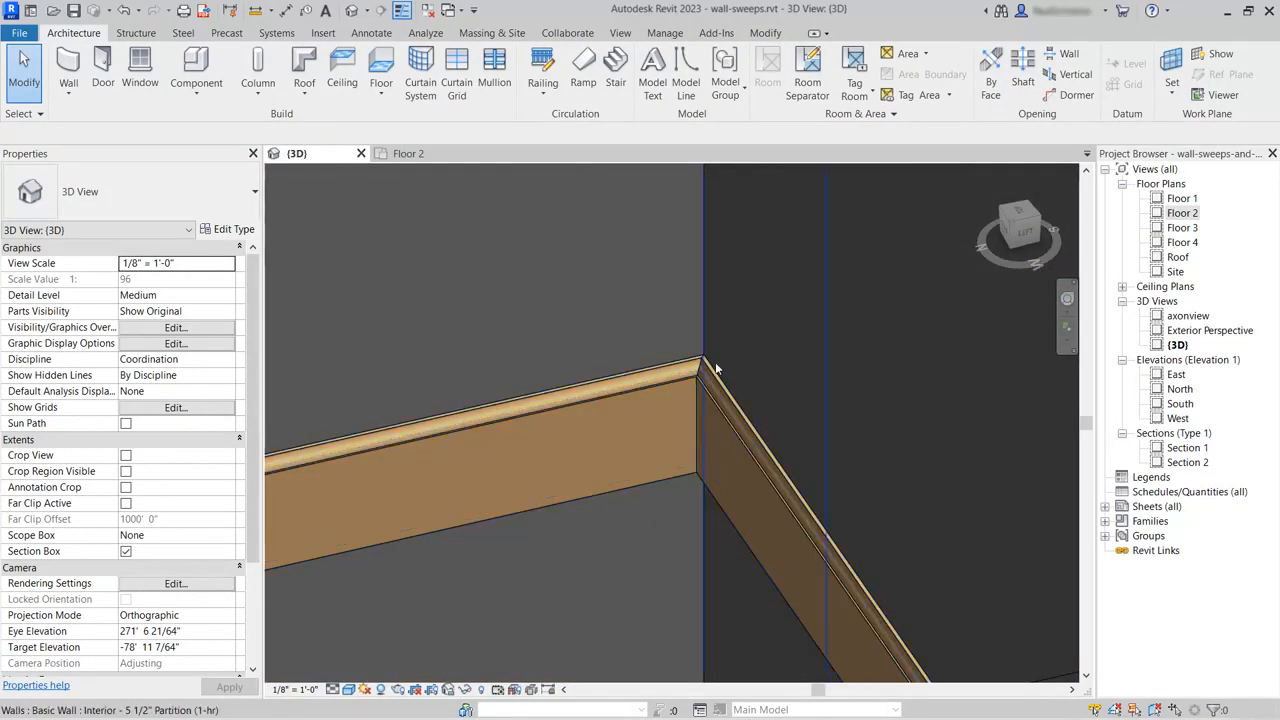
{"action": "scroll", "coordinate": [678, 330], "scroll_direction": "down", "scroll_amount": 3}
{"action": "scroll", "coordinate": [666, 293], "scroll_direction": "up", "scroll_amount": 2}
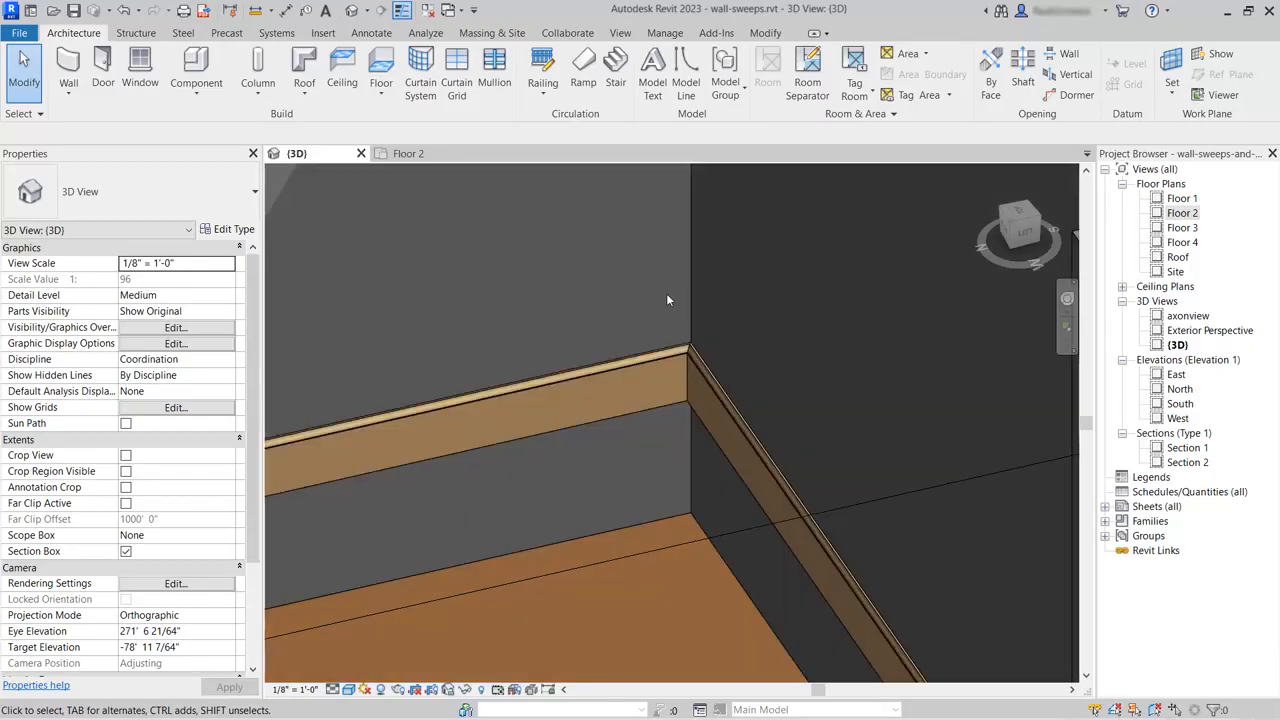
{"action": "scroll", "coordinate": [666, 293], "scroll_direction": "down", "scroll_amount": 4}
{"action": "middle_click_drag", "start_coordinate": [655, 305], "coordinate": [620, 365], "text": "shift"}
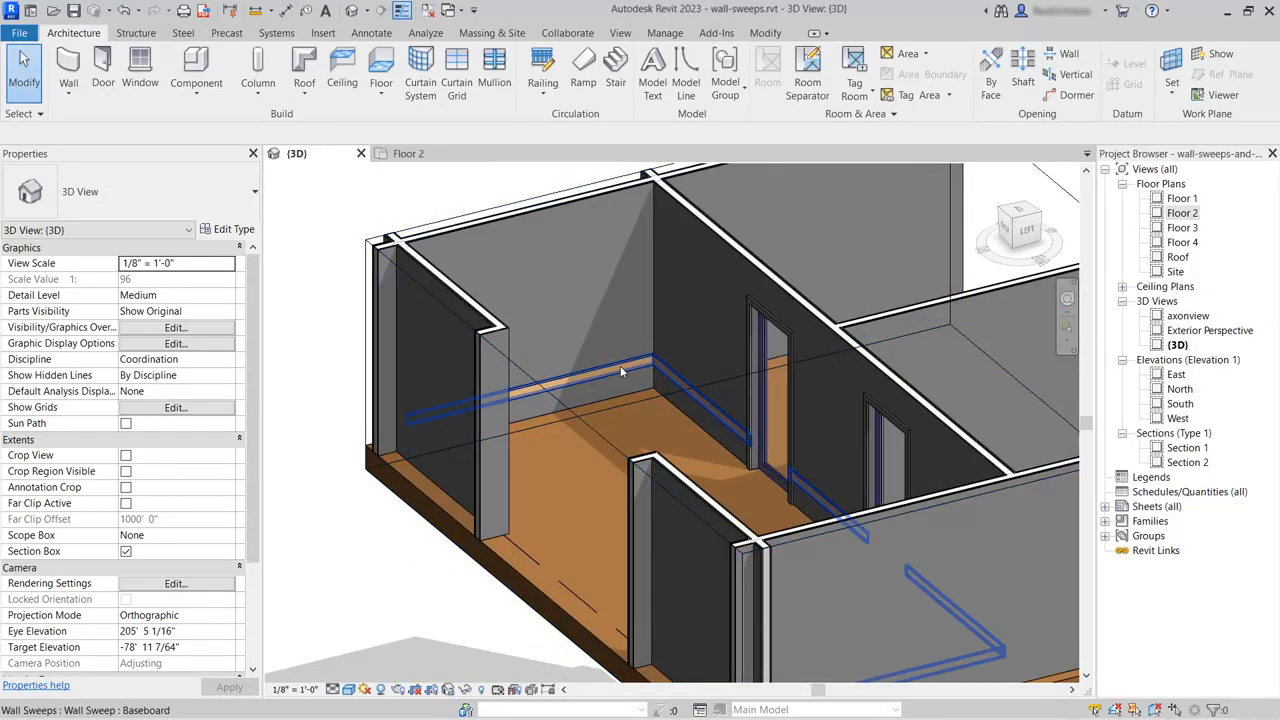
{"action": "left_click", "coordinate": [620, 365]}
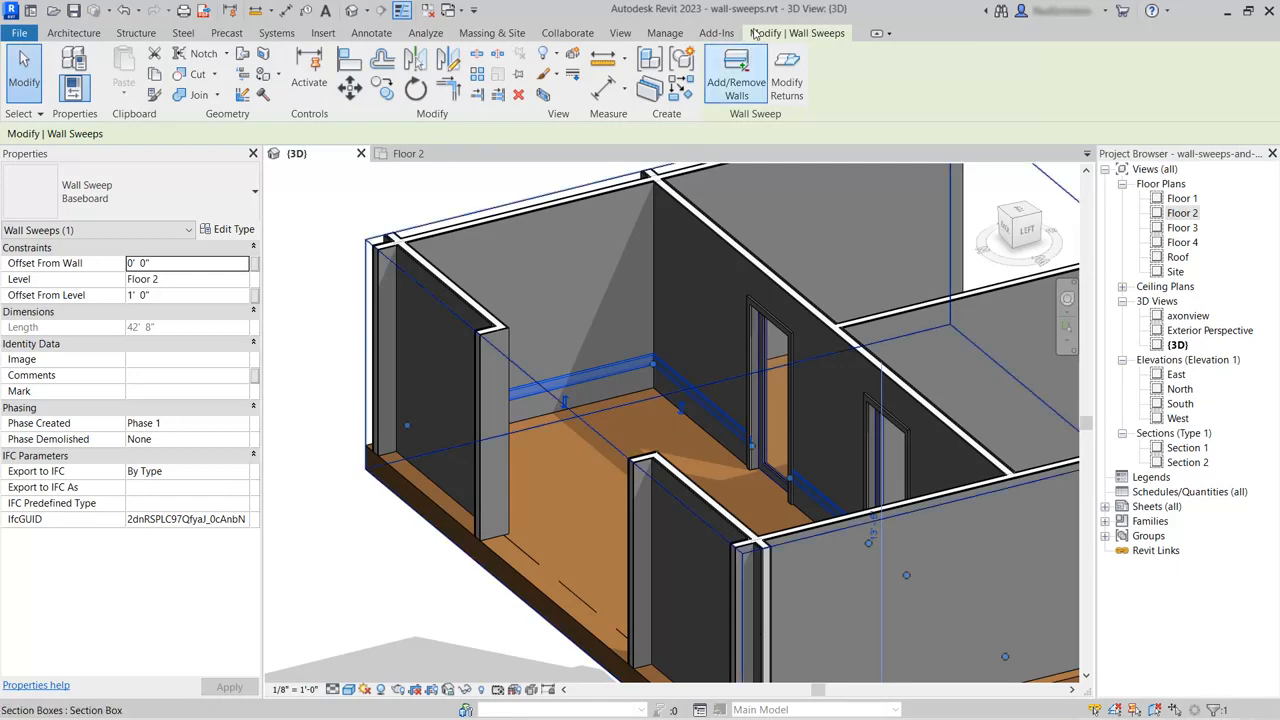
{"action": "left_click", "coordinate": [350, 64]}
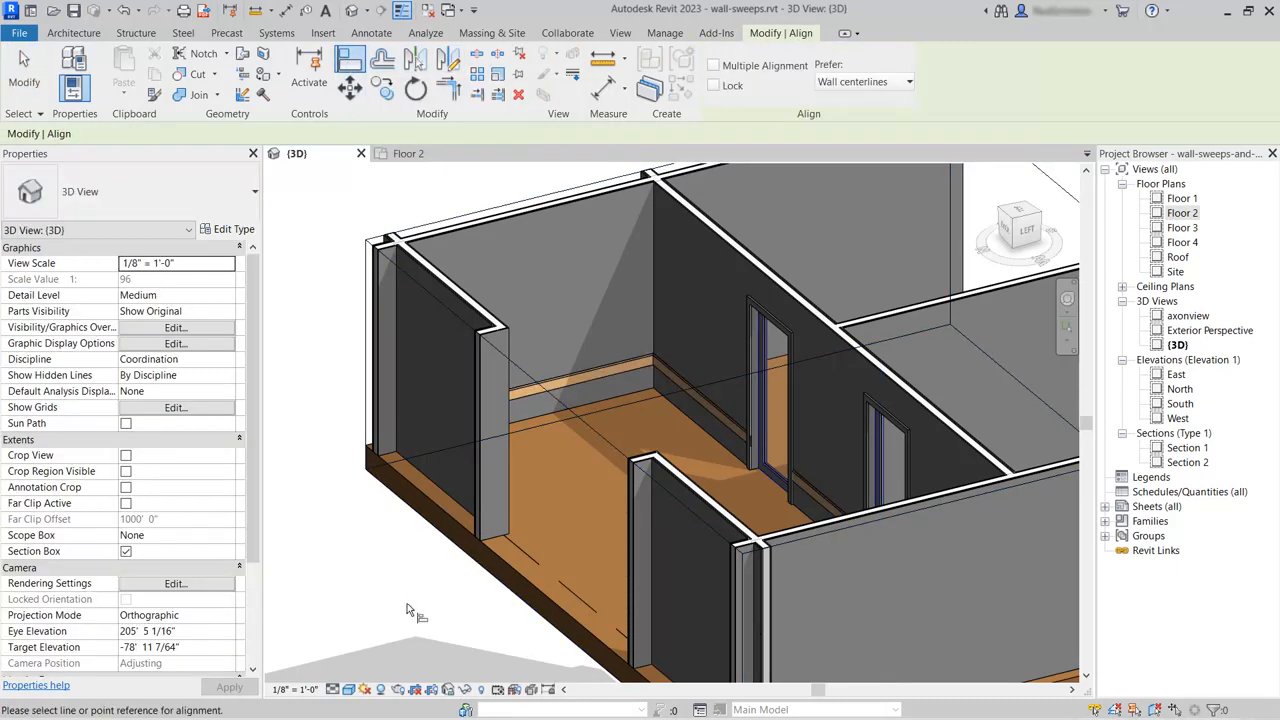
{"action": "left_click", "coordinate": [530, 576]}
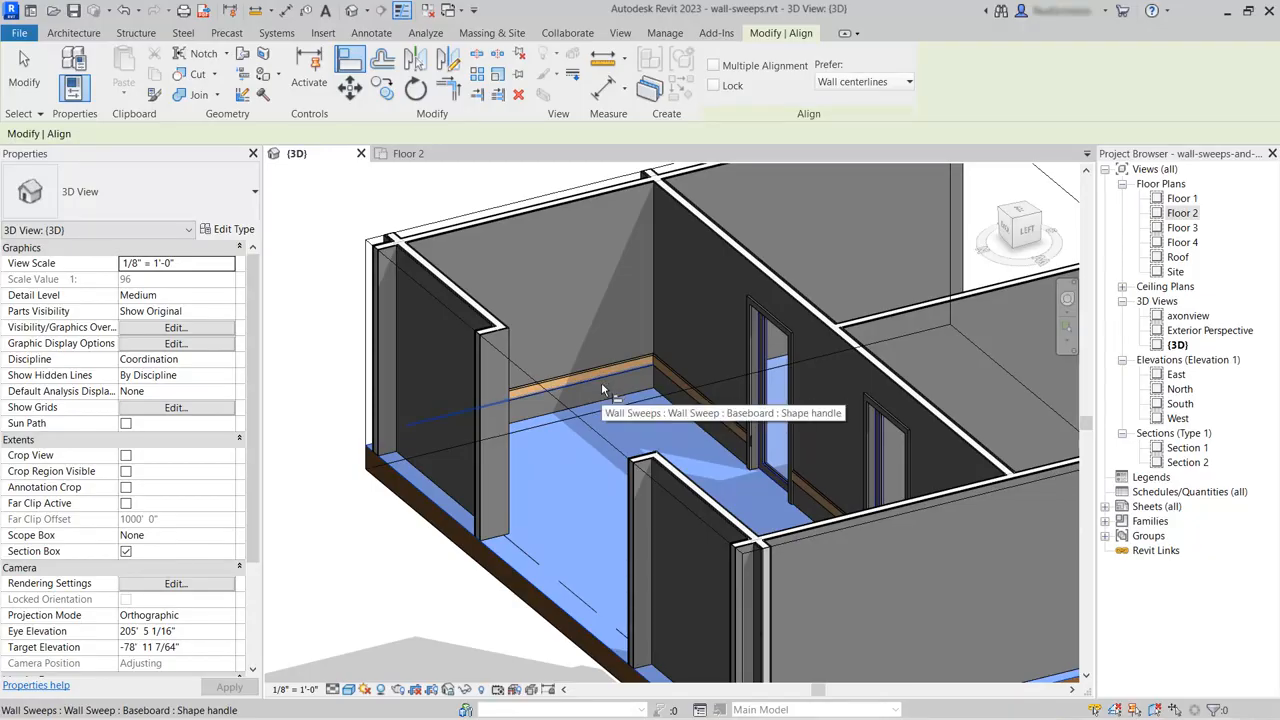
{"action": "left_click", "coordinate": [569, 543]}
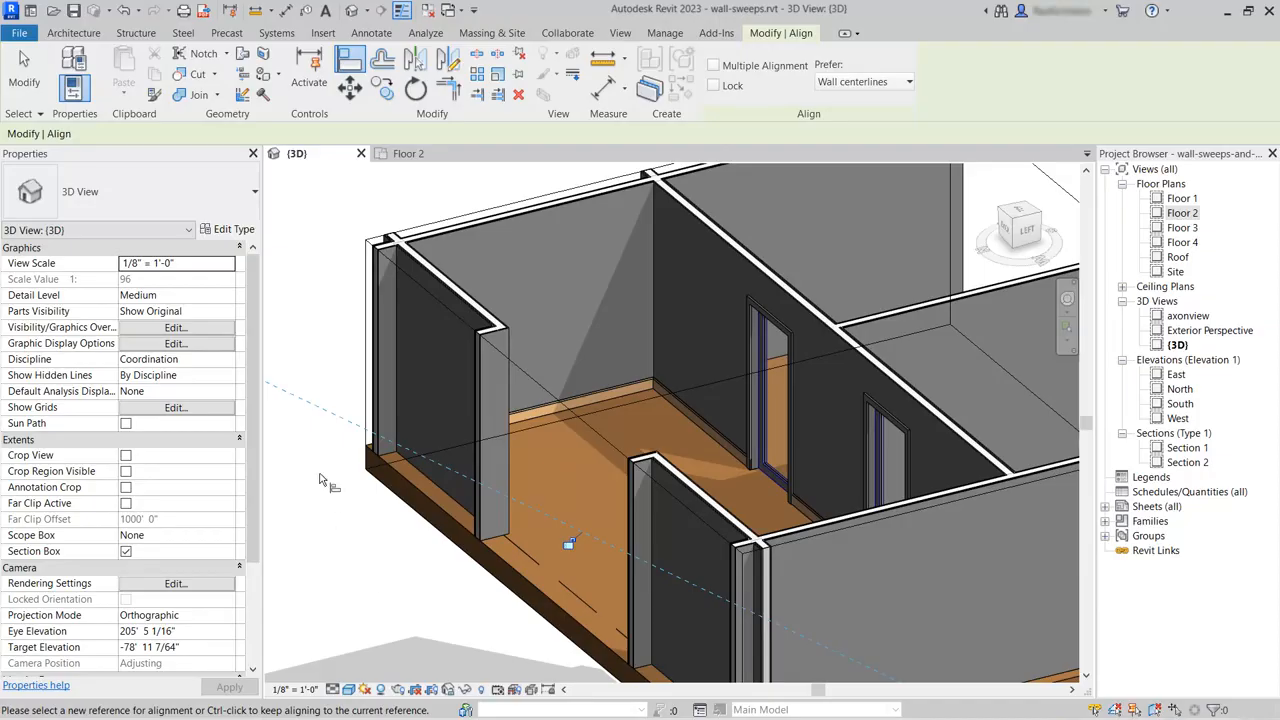
{"action": "left_click", "coordinate": [28, 78]}
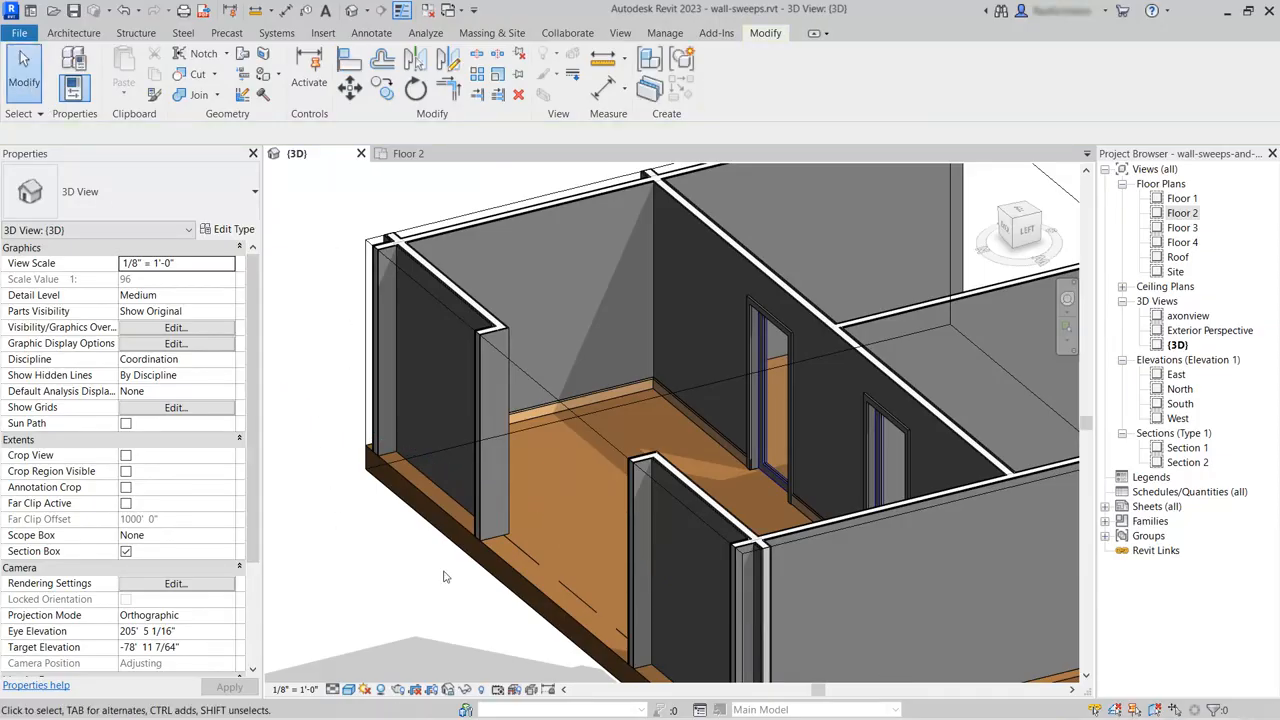
Set the Default Setback of the Baseboard sweep type to 0' 3" and inspect the sweep ends beside the door frame.
{"action": "scroll", "coordinate": [748, 475], "scroll_direction": "up", "scroll_amount": 5}
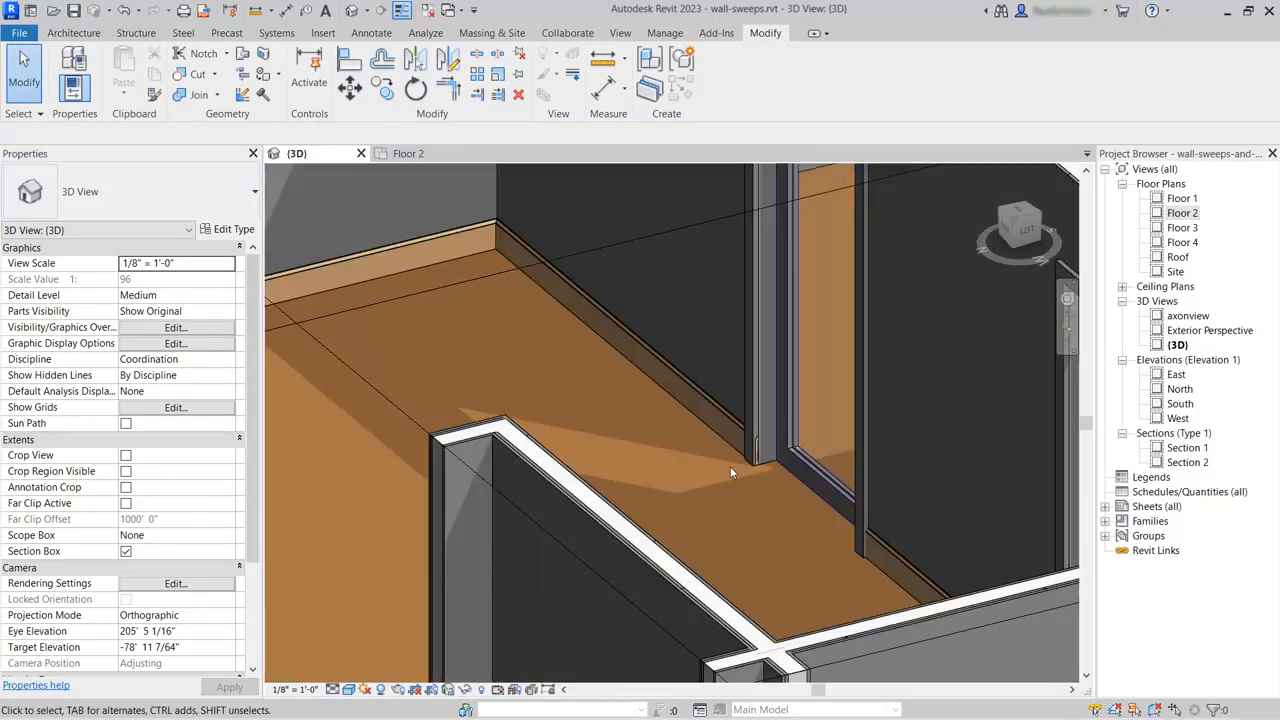
{"action": "scroll", "coordinate": [723, 466], "scroll_direction": "up", "scroll_amount": 3}
{"action": "mouse_move", "coordinate": [752, 485]}
{"action": "middle_mouse_down"}
{"action": "mouse_move", "coordinate": [766, 511]}
{"action": "mouse_move", "coordinate": [618, 397]}
{"action": "middle_mouse_up"}
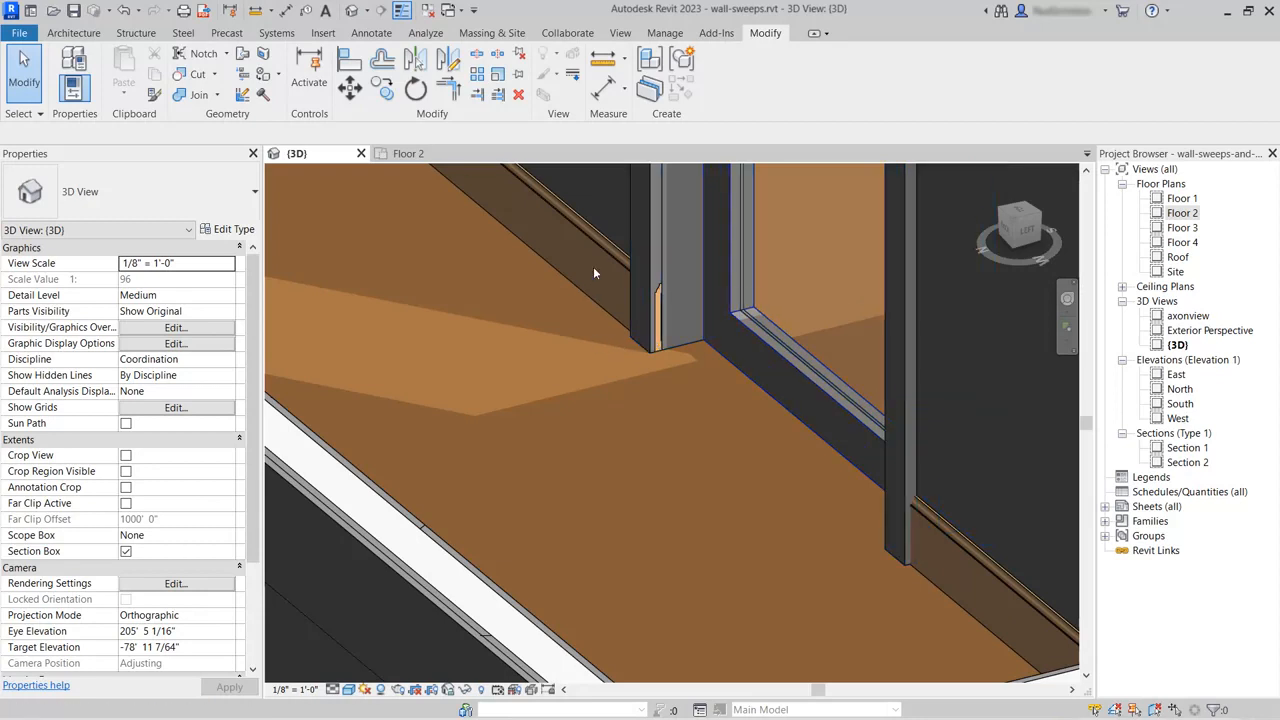
{"action": "left_click", "coordinate": [597, 240]}
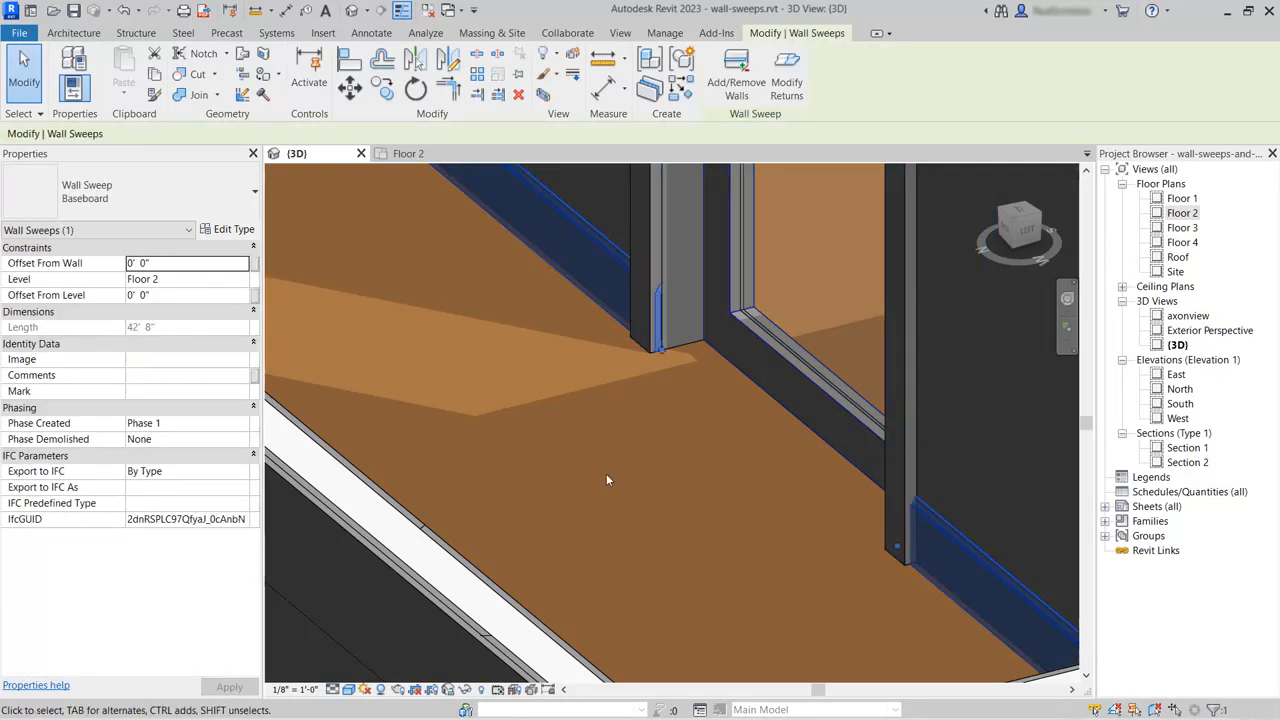
{"action": "left_click", "coordinate": [228, 229]}
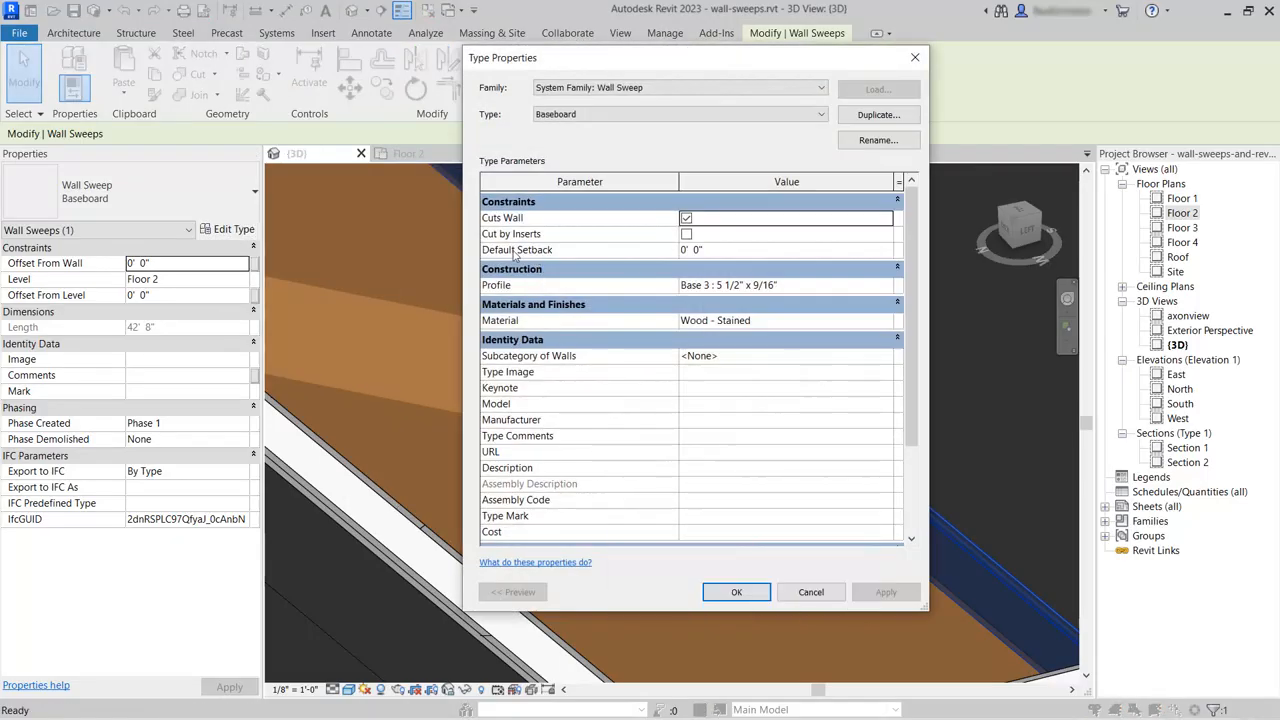
{"action": "left_click", "coordinate": [724, 251]}
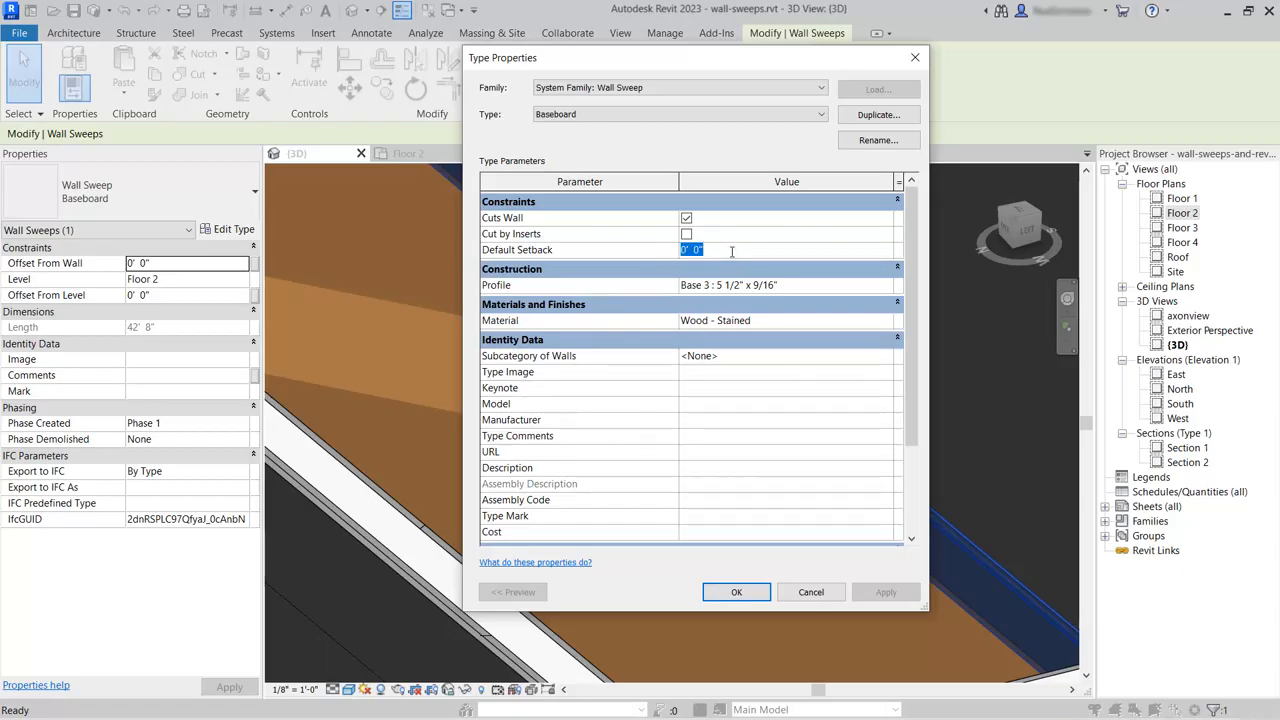
{"action": "type", "text": "0 3"}
{"action": "left_click", "coordinate": [793, 501]}
{"action": "left_click", "coordinate": [746, 591]}
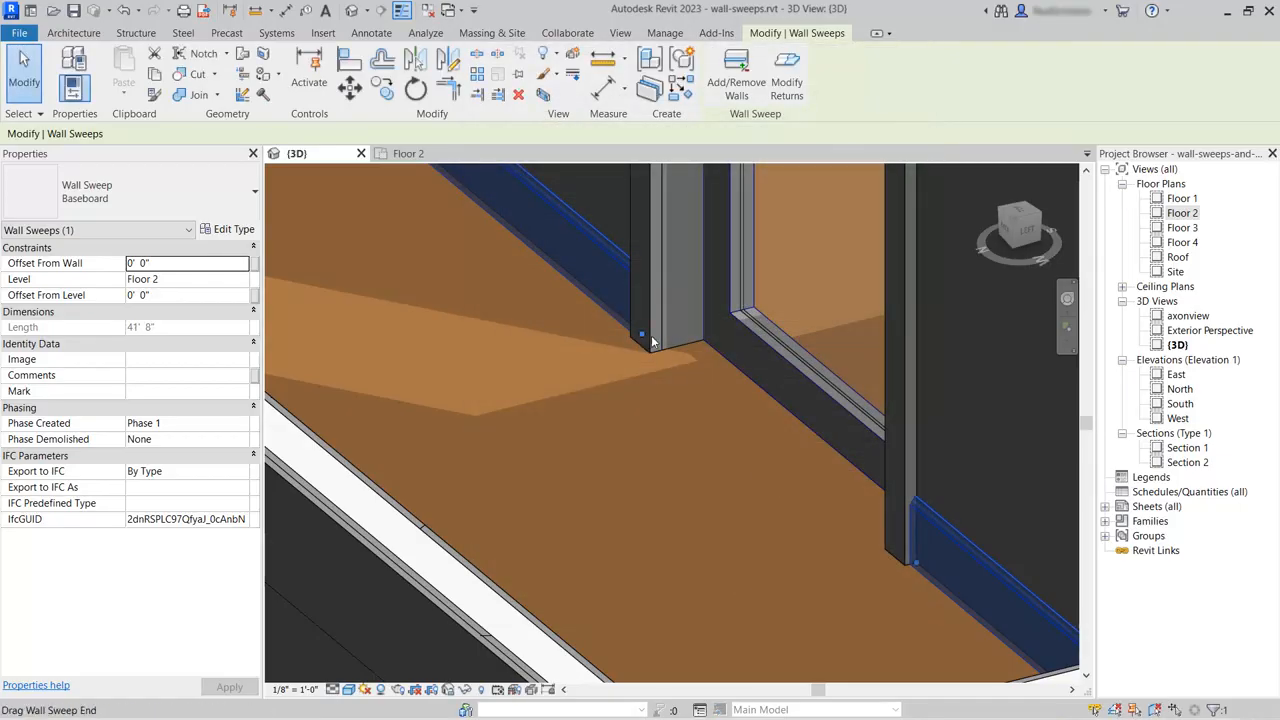
{"action": "scroll", "coordinate": [925, 530], "scroll_direction": "up", "scroll_amount": 4}
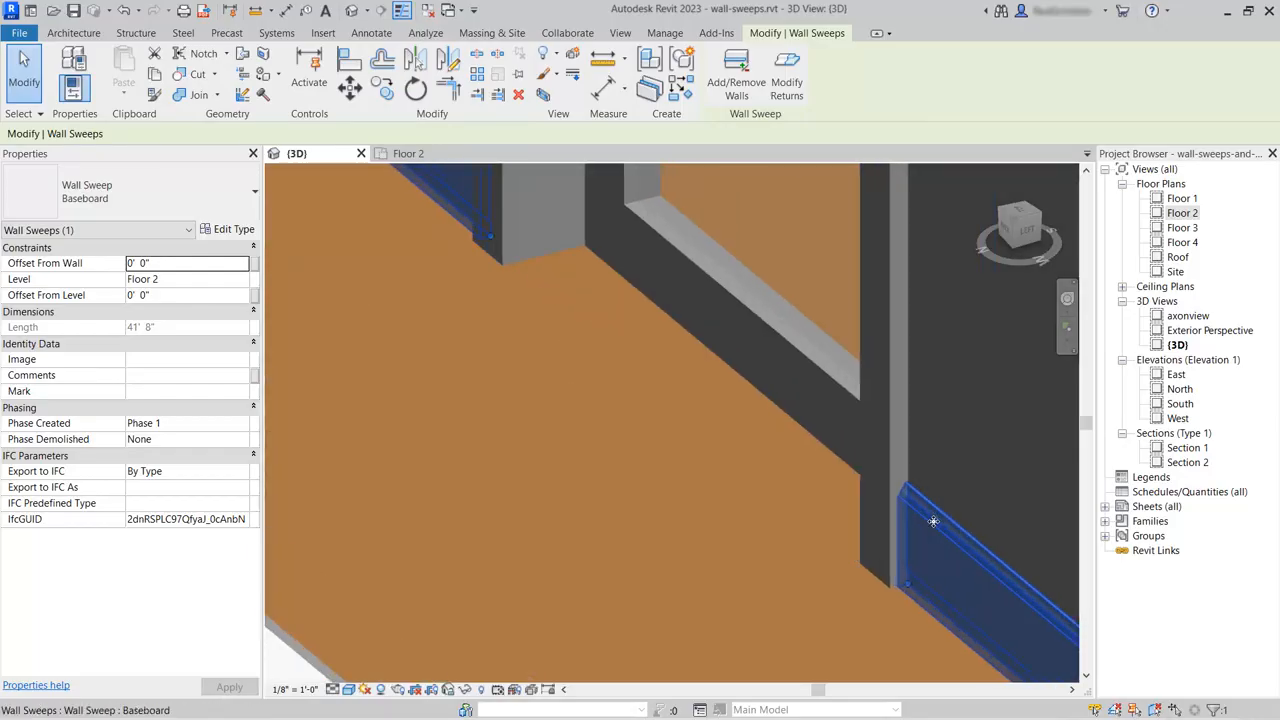
{"action": "scroll", "coordinate": [932, 521], "scroll_direction": "up", "scroll_amount": 1}
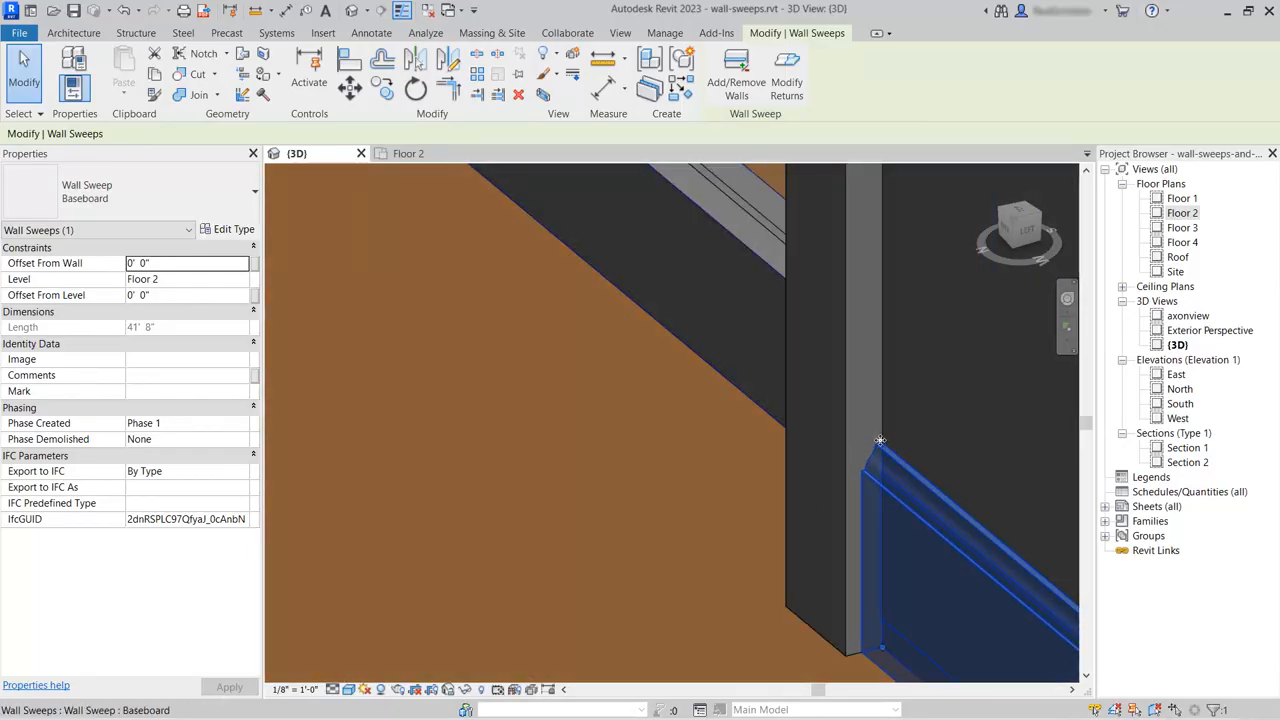
{"action": "scroll", "coordinate": [903, 463], "scroll_direction": "down", "scroll_amount": 2}
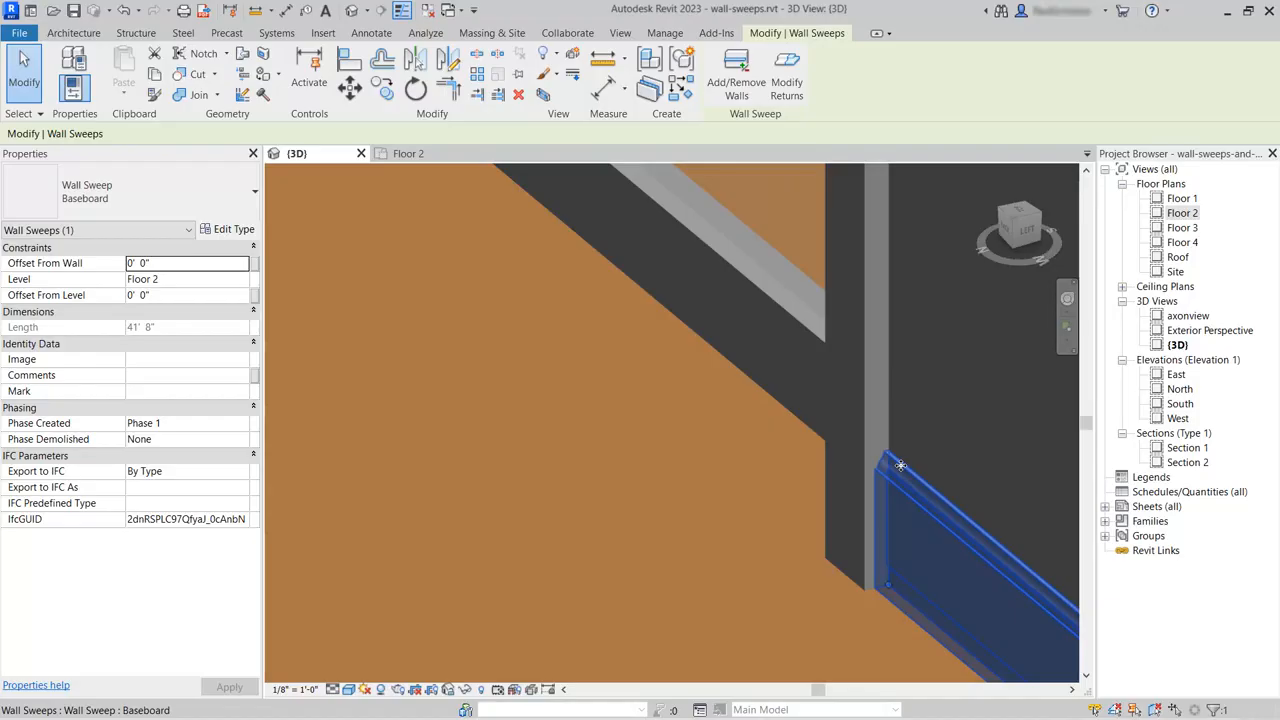
Add the two short walls flanking the Reception room's wide opening to the Baseboard sweep, including their end faces at the opening.
{"action": "scroll", "coordinate": [911, 446], "scroll_direction": "down", "scroll_amount": 5}
{"action": "middle_click_drag", "start_coordinate": [814, 452], "coordinate": [575, 532]}
{"action": "scroll", "coordinate": [762, 427], "scroll_direction": "down", "scroll_amount": 2}
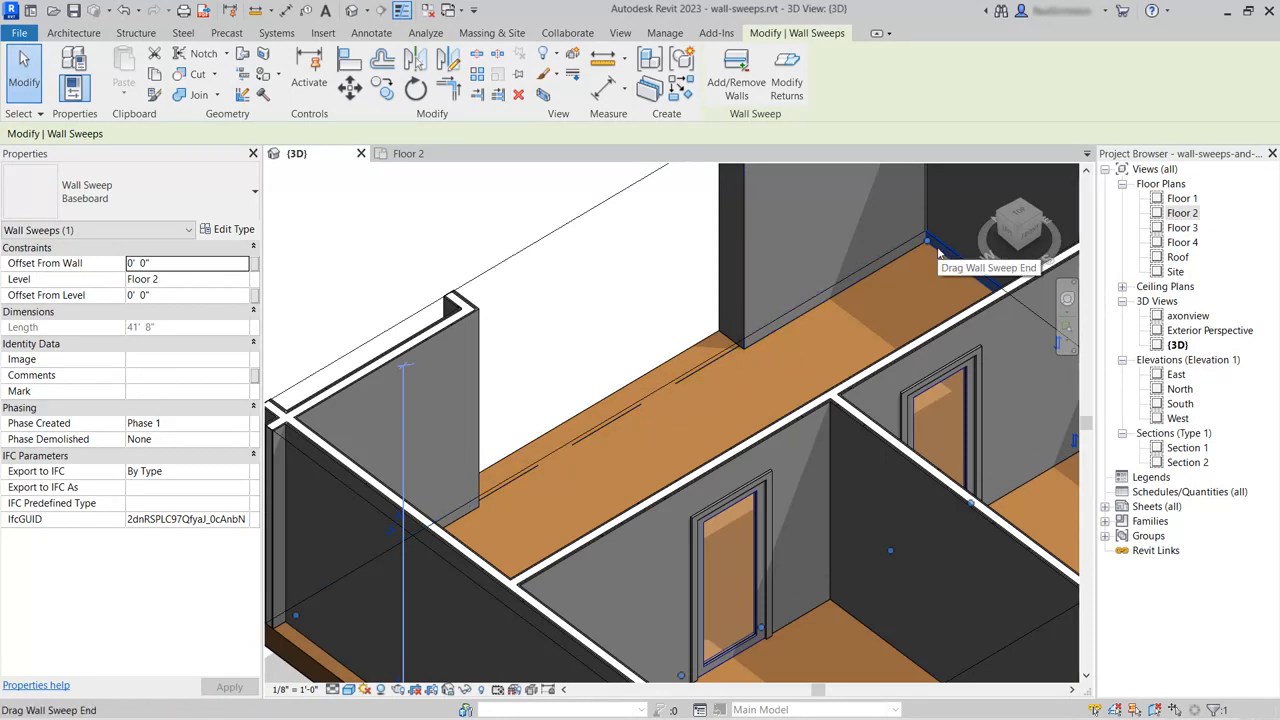
{"action": "left_click", "coordinate": [731, 82]}
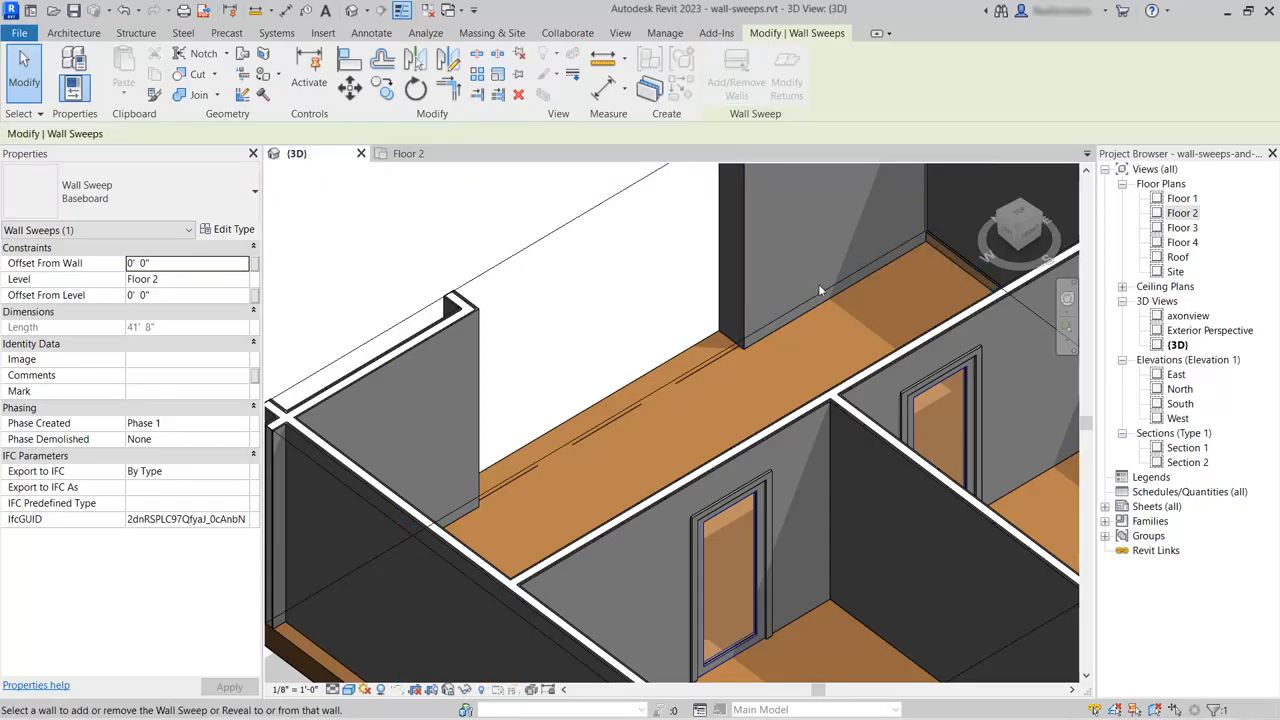
{"action": "left_click", "coordinate": [813, 312]}
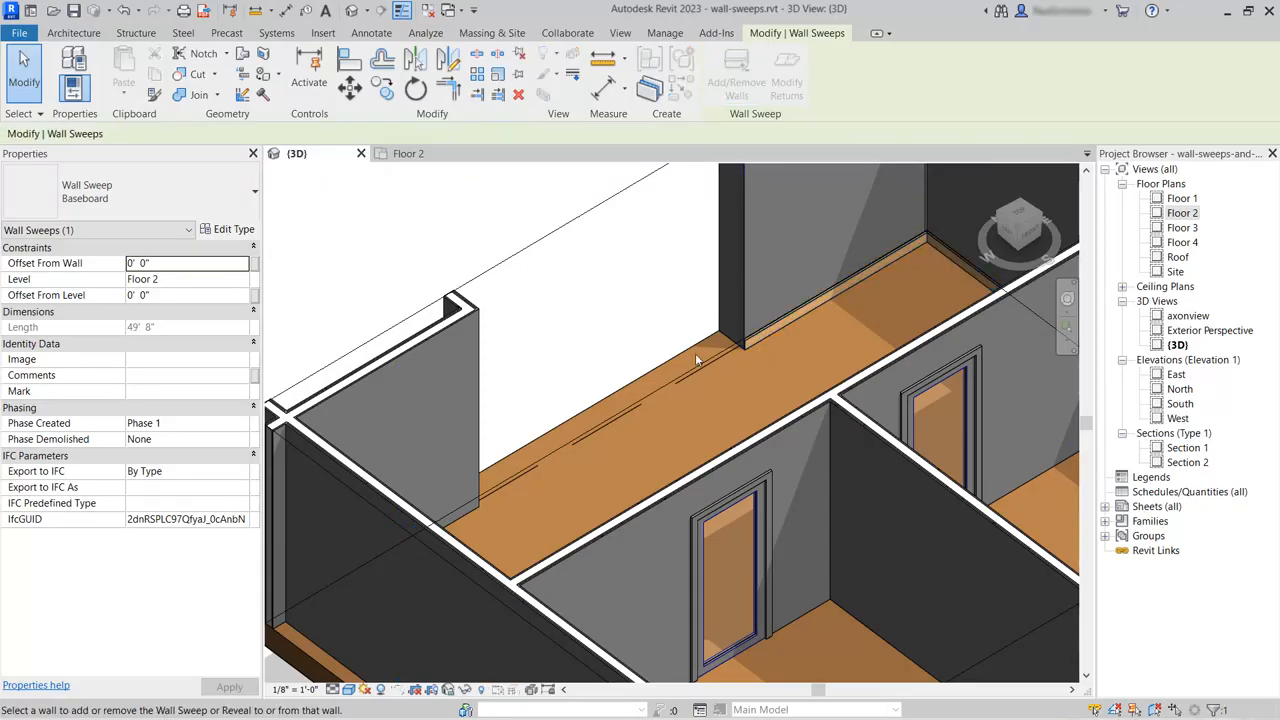
{"action": "left_click", "coordinate": [720, 302]}
{"action": "middle_click_drag", "start_coordinate": [665, 318], "coordinate": [464, 278], "text": "shift"}
{"action": "left_click", "coordinate": [464, 278]}
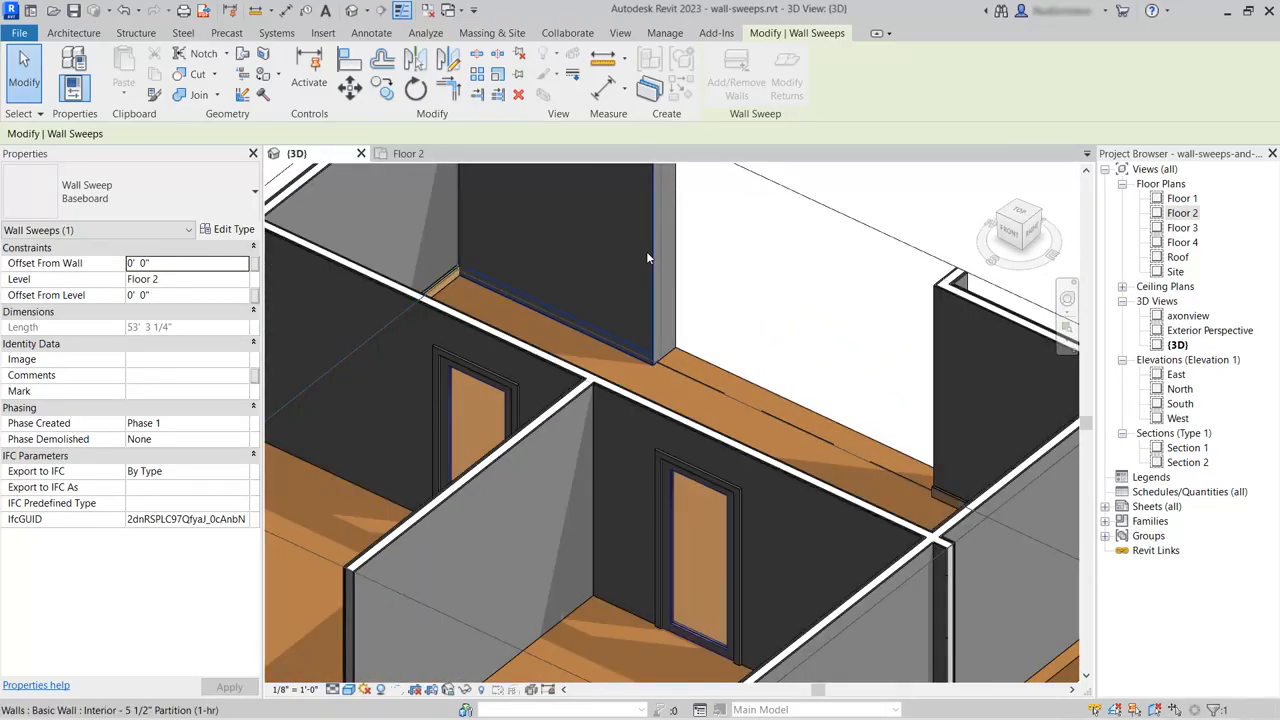
{"action": "left_click", "coordinate": [678, 343]}
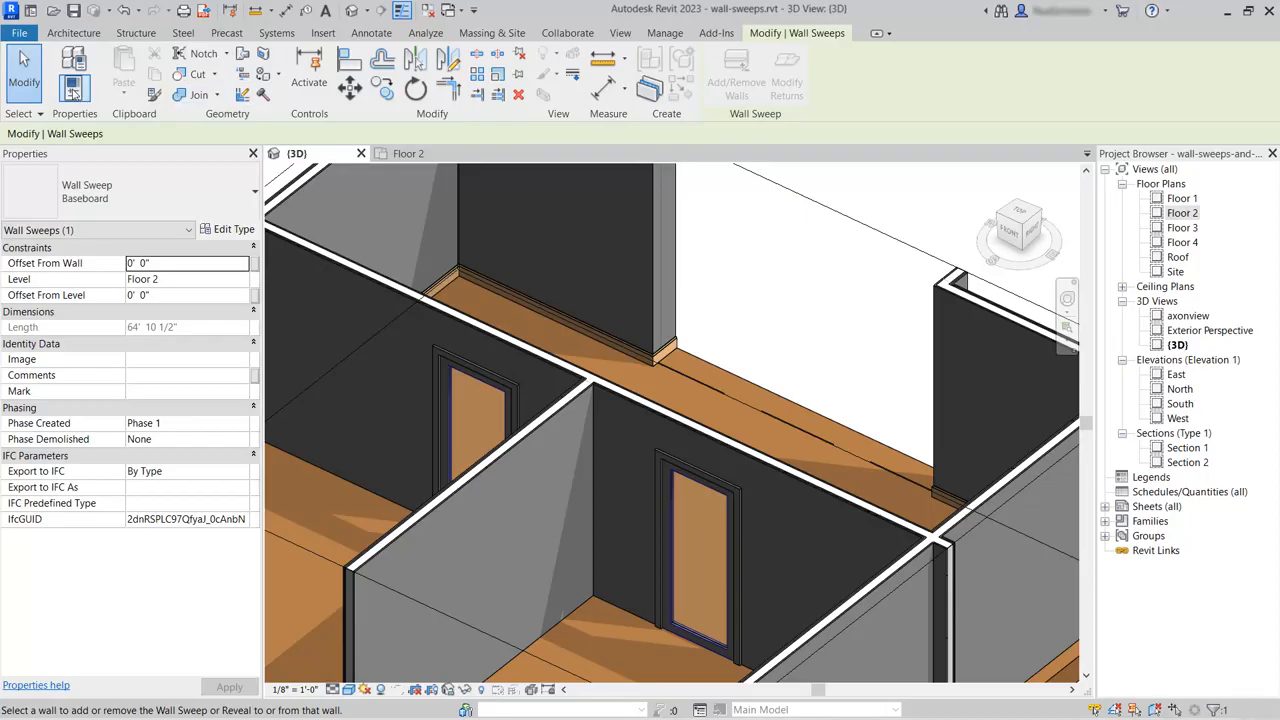
{"action": "left_click", "coordinate": [24, 70]}
{"action": "middle_click_drag", "start_coordinate": [790, 310], "coordinate": [592, 341], "text": "shift"}
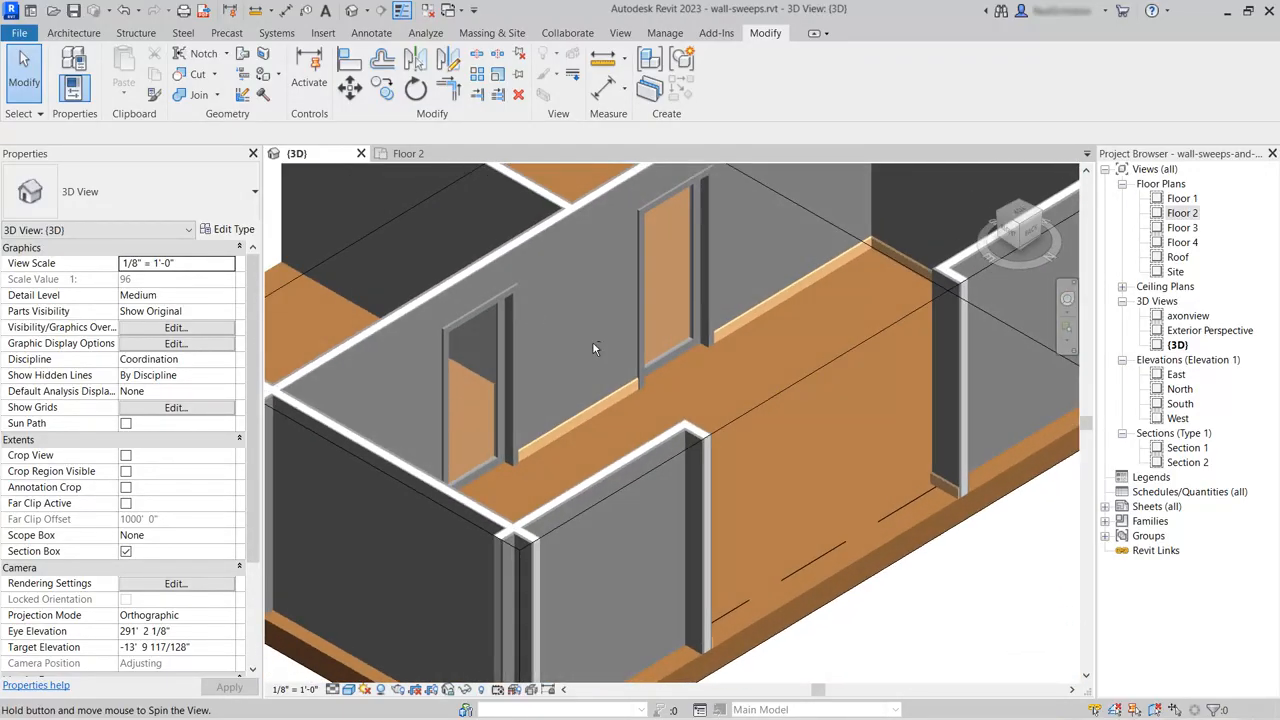
{"action": "scroll", "coordinate": [993, 623], "scroll_direction": "down", "scroll_amount": 5}
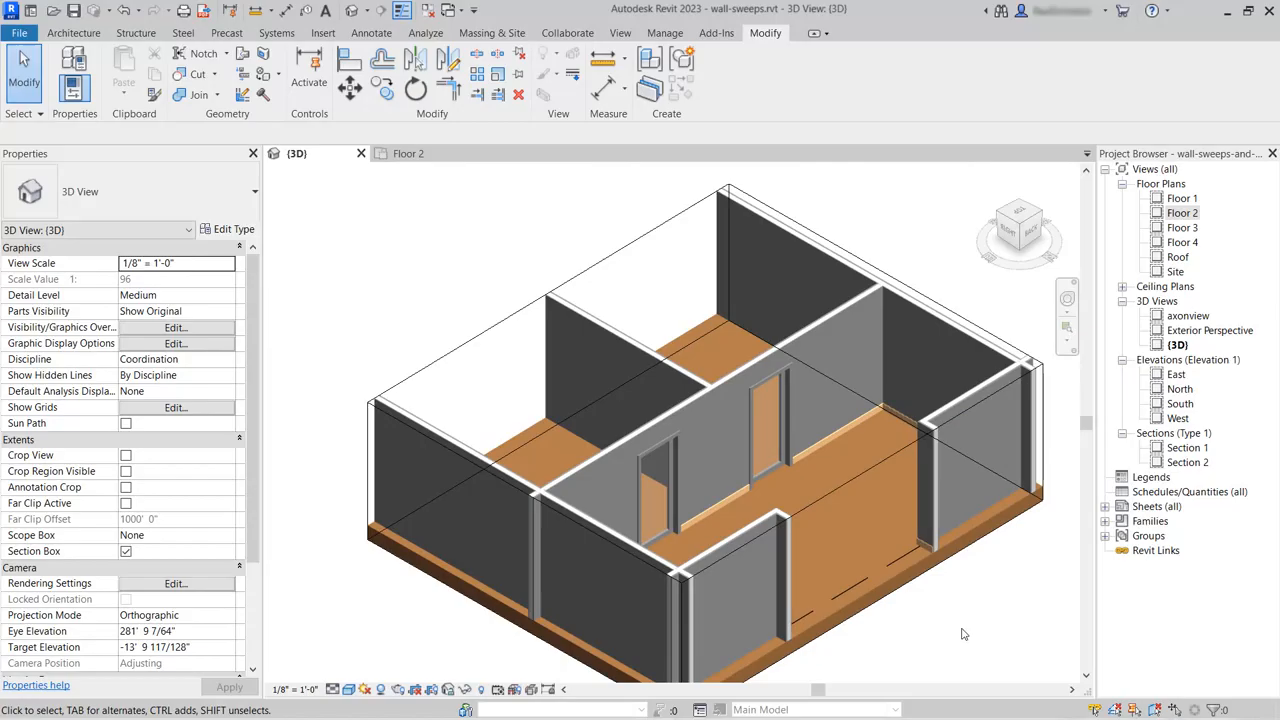